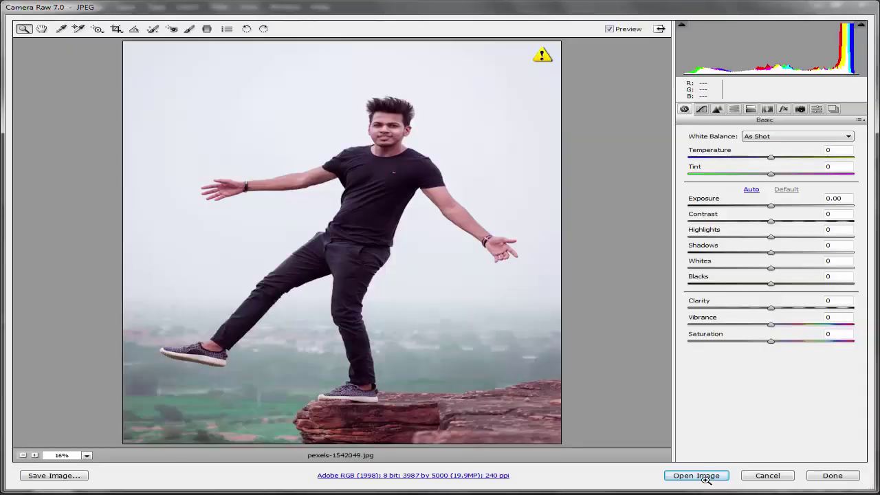
# Step: Open pexels-1542049.jpg from Camera Raw into the editor and duplicate the Background layer
pyautogui.click(704, 476)
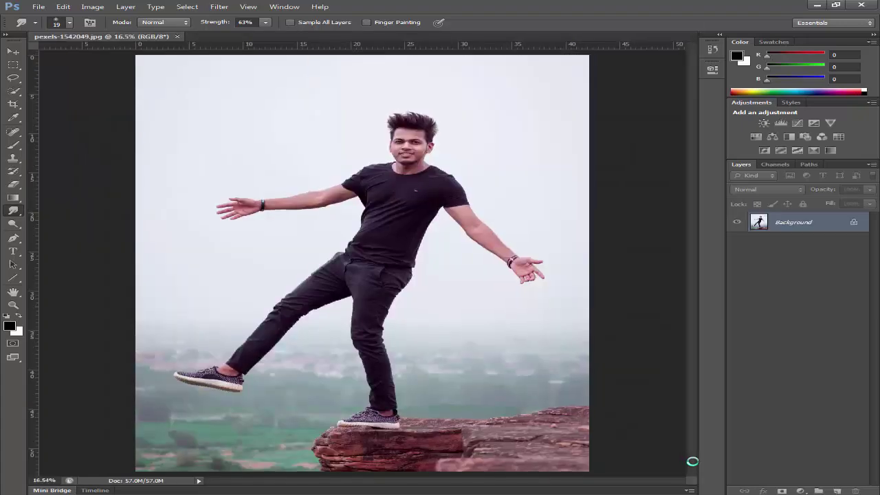
pyautogui.moveTo(840, 304); pyautogui.dragTo(837, 491)
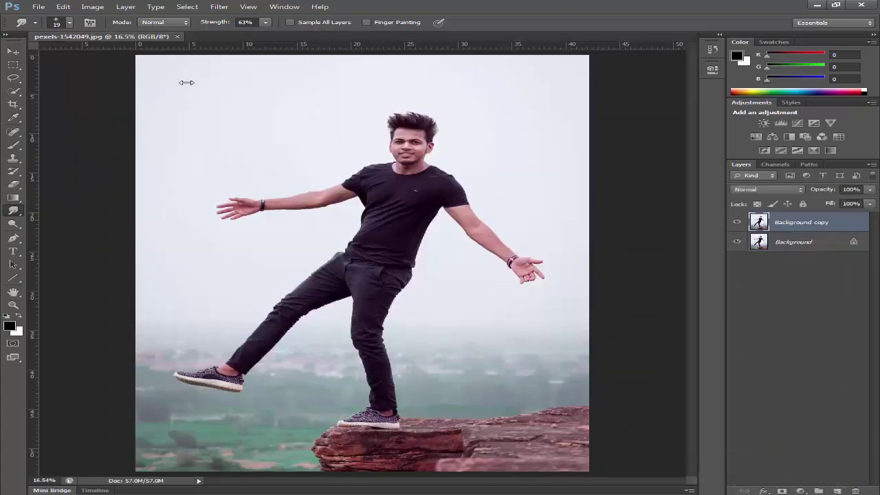
# Step: Activate the Quick Selection tool and set its brush size to 64 px
pyautogui.click(14, 91)
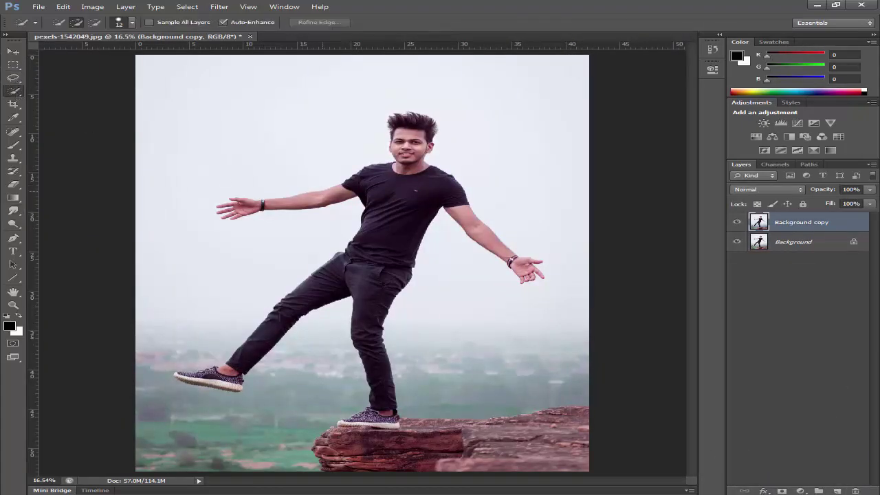
pyautogui.rightClick(394, 190)
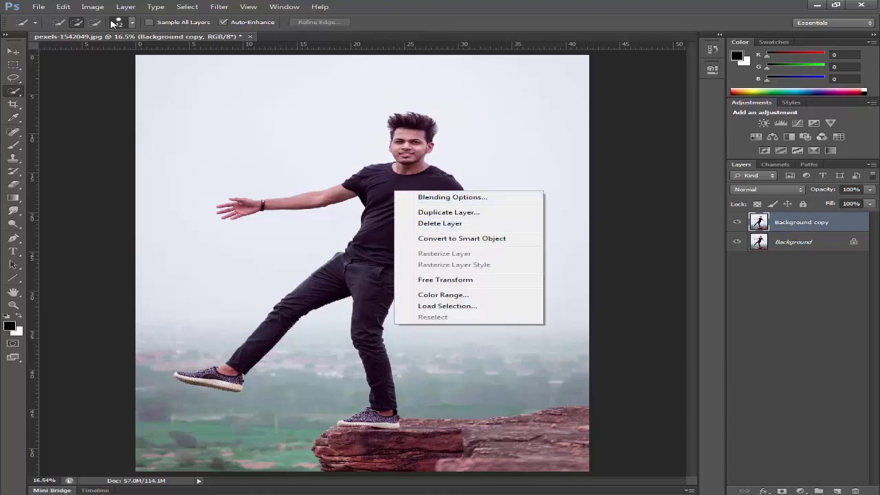
pyautogui.click(133, 24)
pyautogui.click(132, 24)
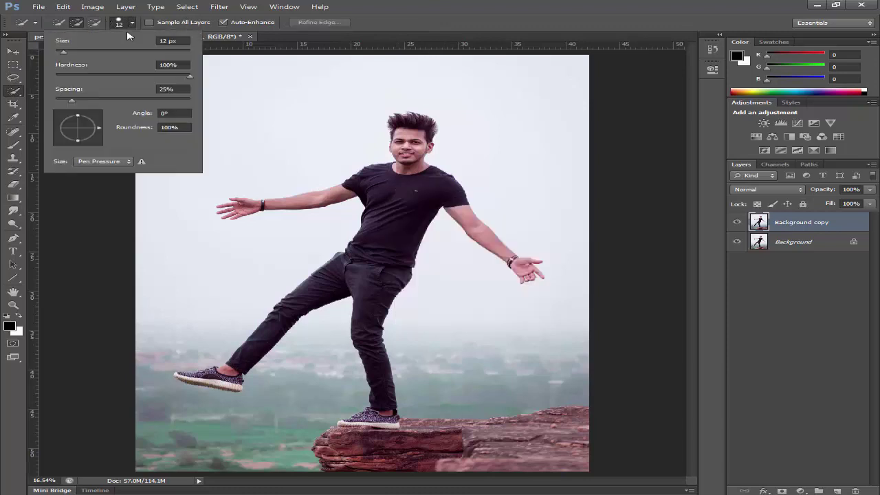
pyautogui.click(75, 52)
pyautogui.click(97, 52)
pyautogui.click(402, 193)
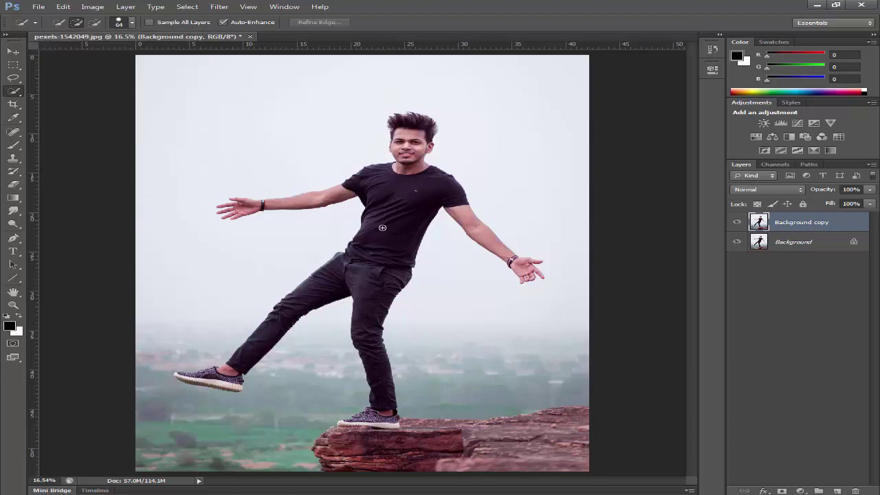
# Step: Quick-select the whole man on the Background copy layer, including shirt, trousers, both shoes, arms, hands and head
pyautogui.moveTo(382, 226); pyautogui.dragTo(373, 316)
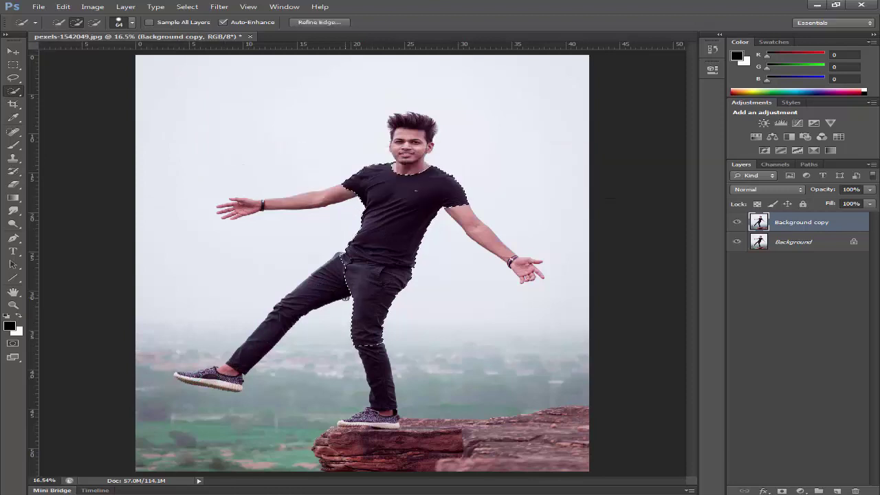
pyautogui.moveTo(338, 273)
pyautogui.mouseDown()
pyautogui.moveTo(298, 304)
pyautogui.moveTo(266, 349)
pyautogui.mouseUp()
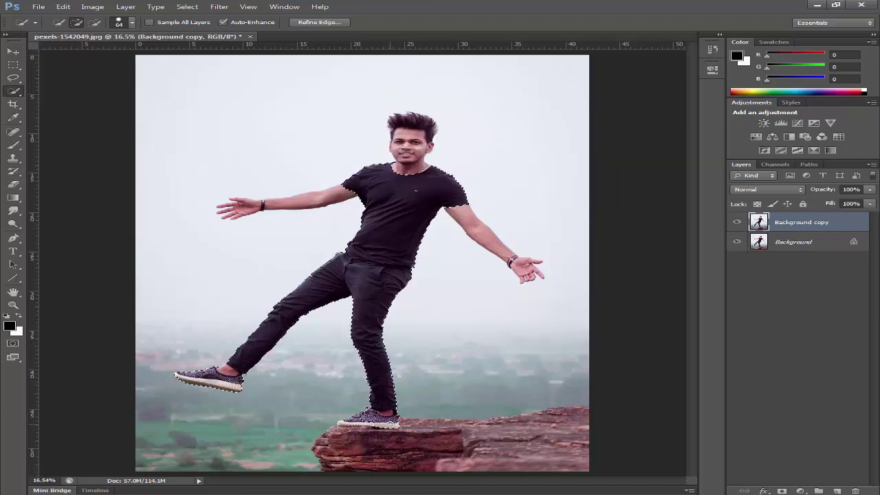
pyautogui.moveTo(355, 421); pyautogui.dragTo(384, 418)
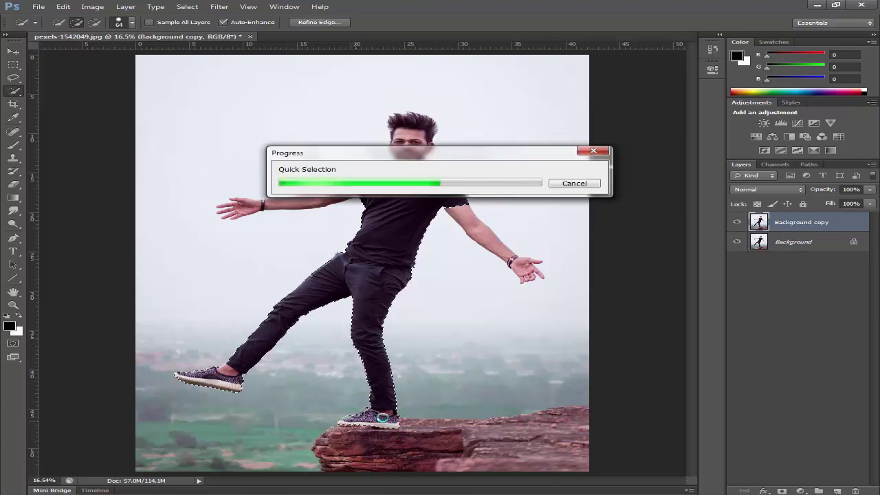
pyautogui.moveTo(463, 218); pyautogui.dragTo(500, 256)
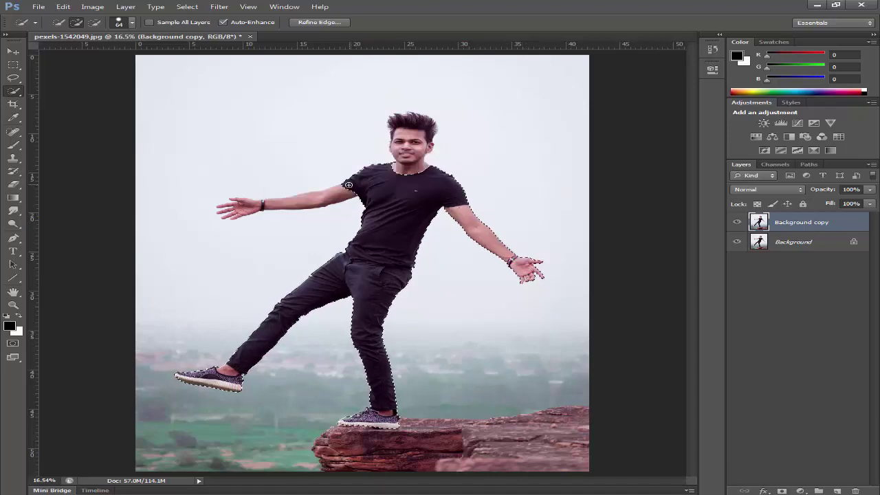
pyautogui.moveTo(349, 186); pyautogui.dragTo(272, 204)
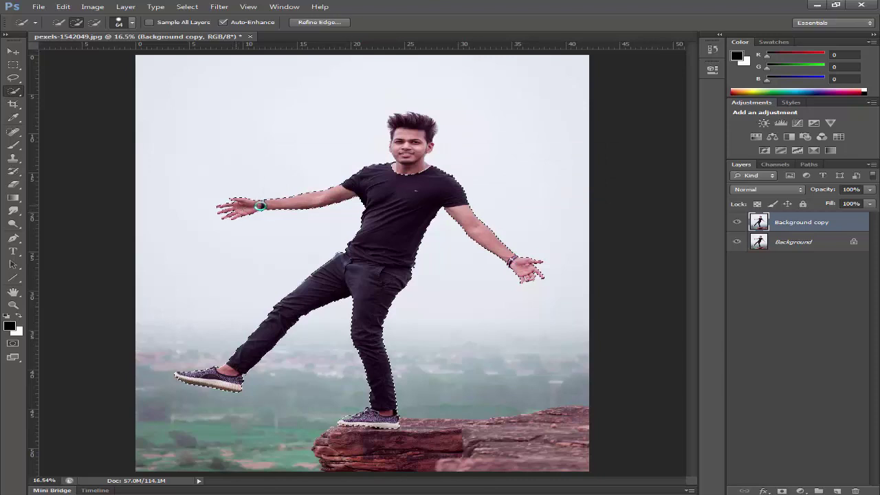
pyautogui.moveTo(404, 169); pyautogui.dragTo(406, 152)
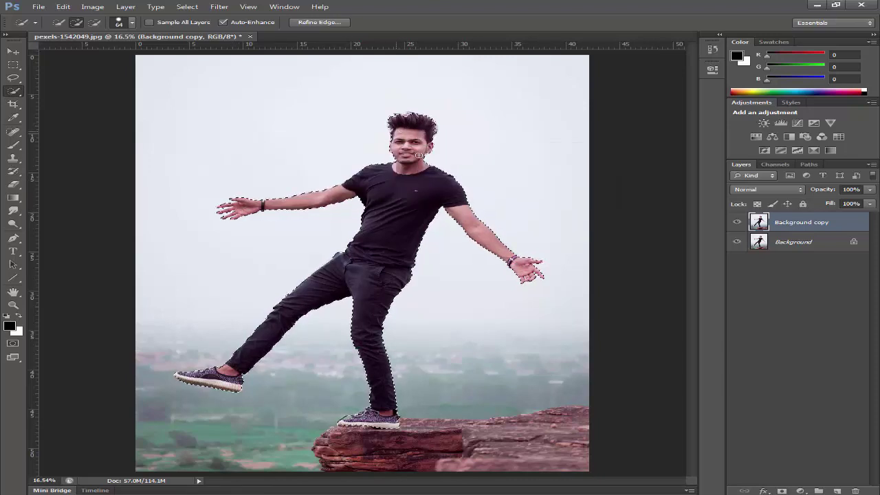
# Step: Correct the selection around the shoe on the rock with the Lasso, removing background above the toe and adding the missing sole
pyautogui.scroll(10, 349, 416)
pyautogui.moveTo(391, 430); pyautogui.dragTo(394, 280)
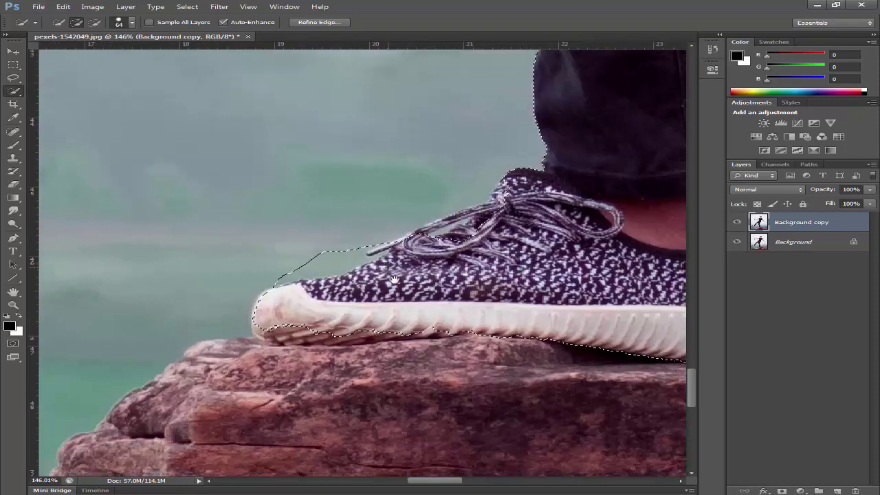
pyautogui.scroll(-3, 395, 280)
pyautogui.press('l')
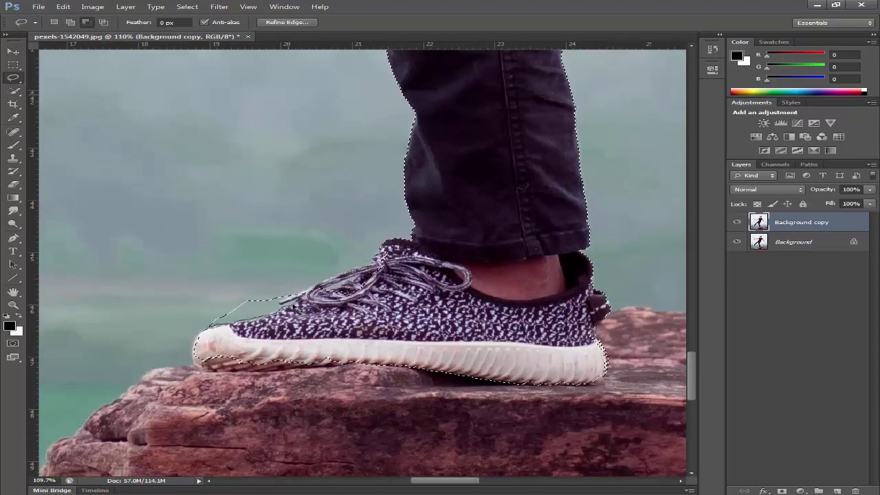
pyautogui.moveTo(256, 276); pyautogui.dragTo(247, 281)
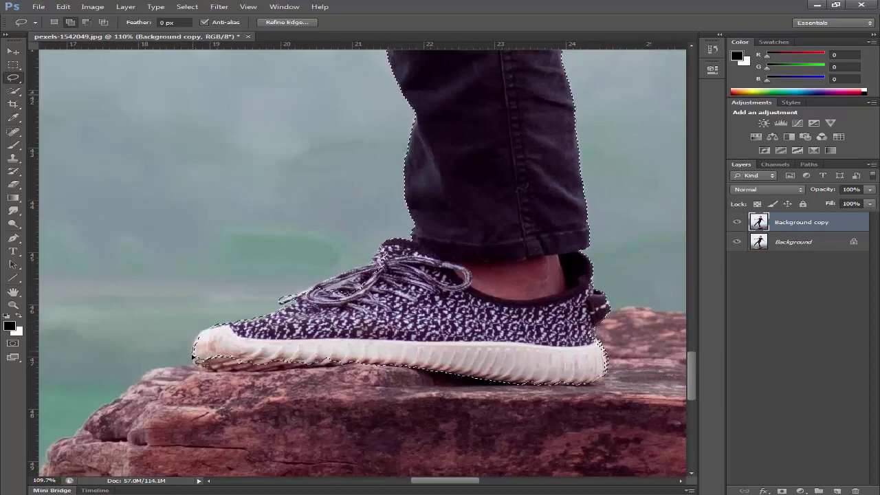
pyautogui.moveTo(323, 373); pyautogui.dragTo(233, 348)
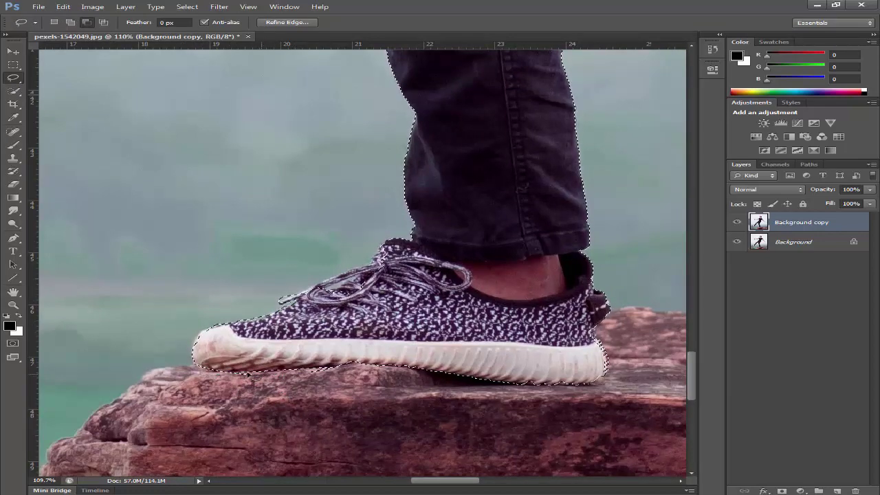
pyautogui.moveTo(599, 306); pyautogui.dragTo(426, 373)
# Step: Fix the selection along the toe and upper front edge of the raised shoe with the Lasso
pyautogui.scroll(-4, 426, 373)
pyautogui.moveTo(357, 103); pyautogui.dragTo(399, 248)
pyautogui.moveTo(76, 323)
pyautogui.mouseDown()
pyautogui.moveTo(188, 286)
pyautogui.moveTo(366, 283)
pyautogui.mouseUp()
pyautogui.scroll(5, 163, 275)
pyautogui.moveTo(164, 274)
pyautogui.mouseDown()
pyautogui.moveTo(385, 234)
pyautogui.moveTo(305, 265)
pyautogui.moveTo(399, 216)
pyautogui.mouseUp()
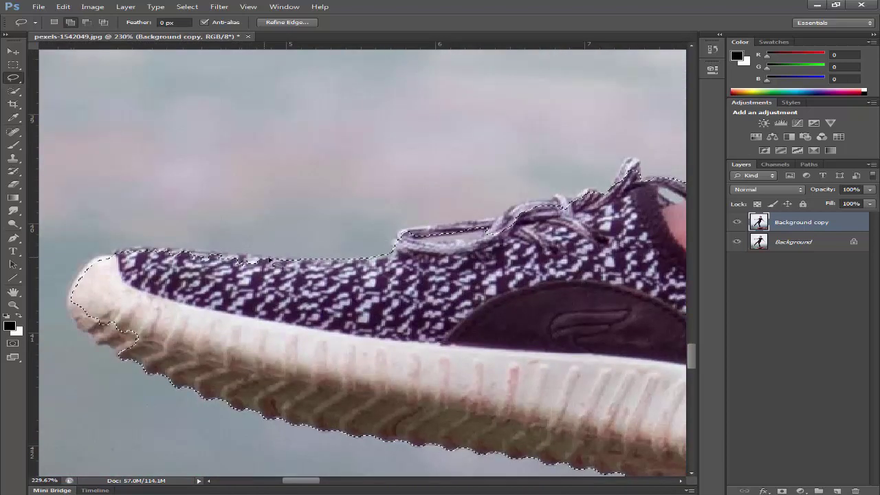
pyautogui.moveTo(269, 260)
pyautogui.mouseDown()
pyautogui.moveTo(137, 276)
pyautogui.moveTo(247, 276)
pyautogui.mouseUp()
# Step: Clean up the selection around the laces and ankle opening of the raised shoe with the Lasso
pyautogui.scroll(-3, 274, 274)
pyautogui.moveTo(563, 232); pyautogui.dragTo(461, 300)
pyautogui.scroll(3, 343, 311)
pyautogui.moveTo(349, 299); pyautogui.dragTo(412, 262)
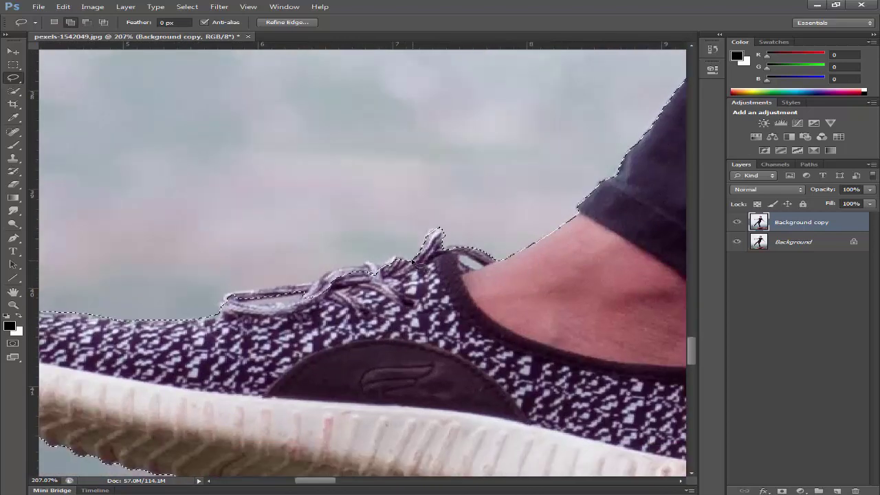
pyautogui.moveTo(328, 276)
pyautogui.mouseDown()
pyautogui.moveTo(223, 307)
pyautogui.moveTo(331, 269)
pyautogui.mouseUp()
pyautogui.moveTo(462, 266)
pyautogui.mouseDown()
pyautogui.moveTo(479, 265)
pyautogui.moveTo(463, 264)
pyautogui.mouseUp()
pyautogui.scroll(-3, 474, 270)
pyautogui.moveTo(507, 310); pyautogui.dragTo(469, 353)
# Step: Subtract the background gaps between the curled fingers of the hand at the photo's right side using the Lasso
pyautogui.scroll(-4, 470, 309)
pyautogui.moveTo(604, 96)
pyautogui.mouseDown()
pyautogui.moveTo(401, 323)
pyautogui.moveTo(227, 444)
pyautogui.mouseUp()
pyautogui.moveTo(621, 58); pyautogui.dragTo(233, 137)
pyautogui.moveTo(612, 165)
pyautogui.mouseDown()
pyautogui.moveTo(419, 226)
pyautogui.moveTo(234, 131)
pyautogui.mouseUp()
pyautogui.scroll(6, 481, 283)
pyautogui.moveTo(385, 275); pyautogui.dragTo(454, 148)
pyautogui.moveTo(459, 205); pyautogui.dragTo(452, 186)
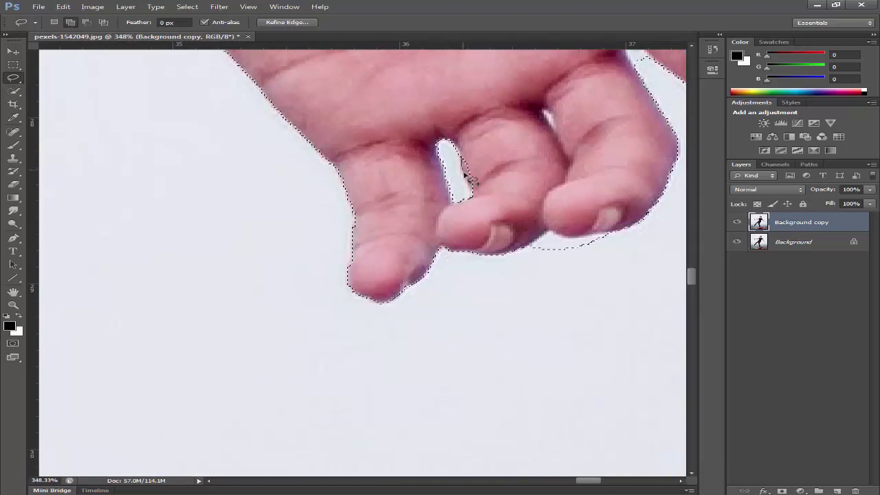
pyautogui.moveTo(487, 155); pyautogui.dragTo(483, 149)
pyautogui.moveTo(544, 118)
pyautogui.mouseDown()
pyautogui.moveTo(461, 192)
pyautogui.moveTo(444, 233)
pyautogui.mouseUp()
# Step: Trim the selection between the pointing finger and its neighbour and beneath the curled fingertips of the same hand
pyautogui.moveTo(486, 184); pyautogui.dragTo(480, 165)
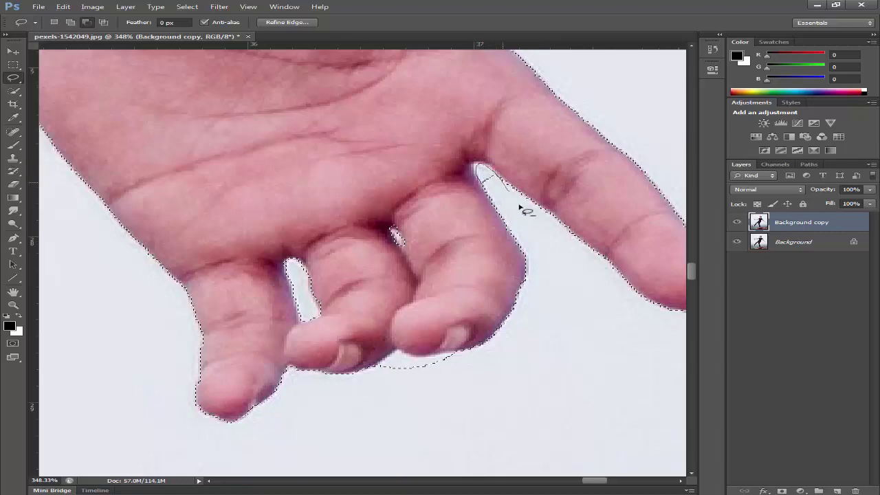
pyautogui.moveTo(519, 206); pyautogui.dragTo(507, 208)
pyautogui.moveTo(455, 354)
pyautogui.mouseDown()
pyautogui.moveTo(424, 356)
pyautogui.moveTo(527, 367)
pyautogui.moveTo(503, 353)
pyautogui.mouseUp()
pyautogui.moveTo(476, 234); pyautogui.dragTo(289, 306)
pyautogui.scroll(-3, 289, 307)
pyautogui.moveTo(388, 253)
pyautogui.mouseDown()
pyautogui.moveTo(428, 304)
pyautogui.moveTo(481, 337)
pyautogui.moveTo(554, 361)
pyautogui.mouseUp()
pyautogui.scroll(5, 408, 314)
pyautogui.scroll(-6, 467, 295)
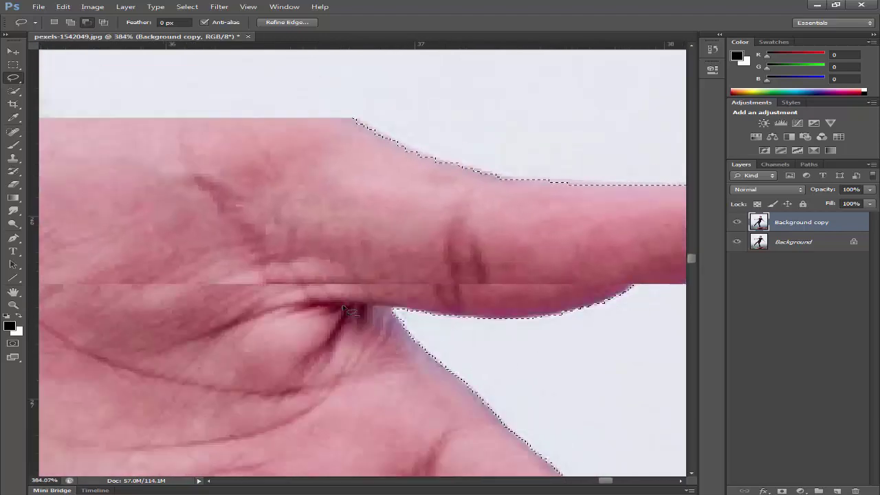
pyautogui.moveTo(103, 178); pyautogui.dragTo(275, 288)
# Step: On the hand at the photo's left side, correct the index finger's upper edge and subtract the gap between index and middle fingers
pyautogui.scroll(-3, 275, 289)
pyautogui.moveTo(124, 138)
pyautogui.mouseDown()
pyautogui.moveTo(249, 229)
pyautogui.moveTo(412, 412)
pyautogui.mouseUp()
pyautogui.moveTo(242, 178); pyautogui.dragTo(370, 382)
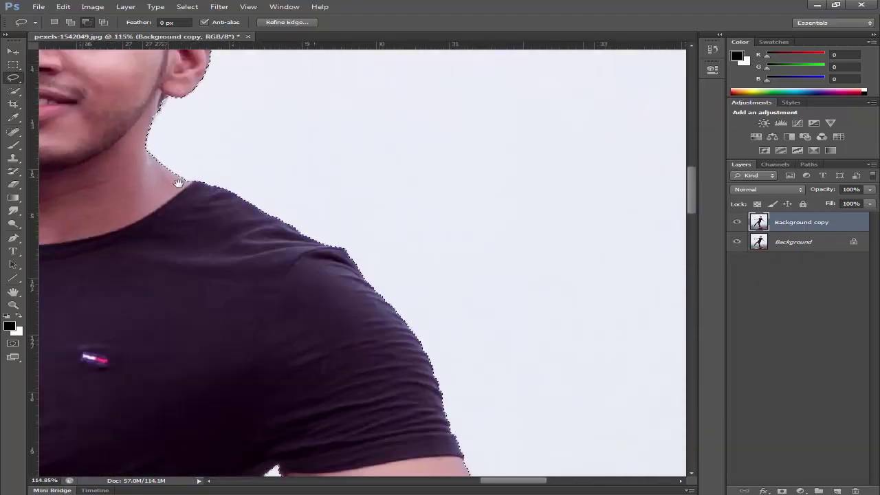
pyautogui.moveTo(178, 183); pyautogui.dragTo(346, 413)
pyautogui.moveTo(294, 252); pyautogui.dragTo(521, 155)
pyautogui.moveTo(350, 235); pyautogui.dragTo(663, 250)
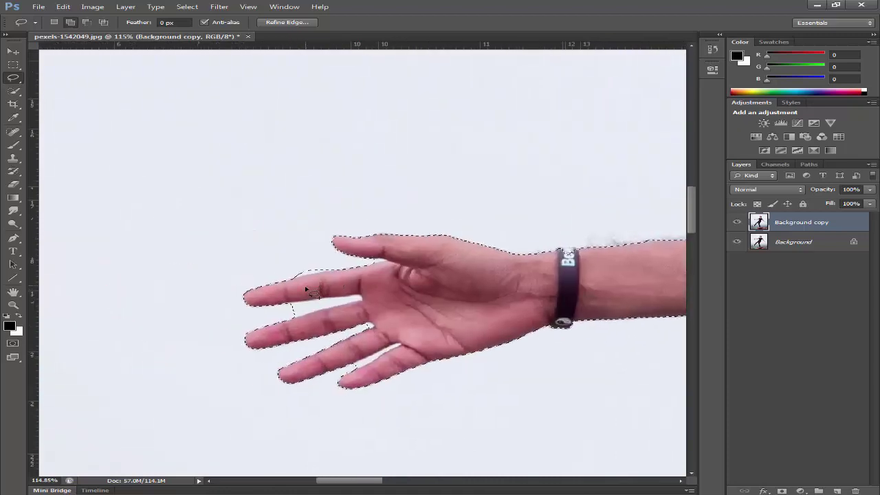
pyautogui.scroll(5, 309, 290)
pyautogui.moveTo(348, 358); pyautogui.dragTo(330, 257)
pyautogui.moveTo(355, 134)
pyautogui.mouseDown()
pyautogui.moveTo(234, 153)
pyautogui.moveTo(352, 114)
pyautogui.mouseUp()
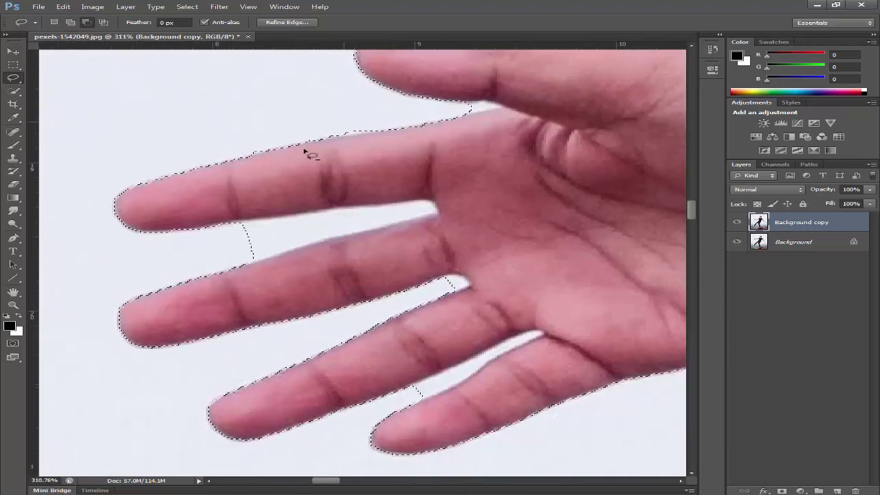
pyautogui.moveTo(260, 149)
pyautogui.mouseDown()
pyautogui.moveTo(254, 139)
pyautogui.moveTo(267, 146)
pyautogui.mouseUp()
pyautogui.moveTo(228, 223); pyautogui.dragTo(369, 208)
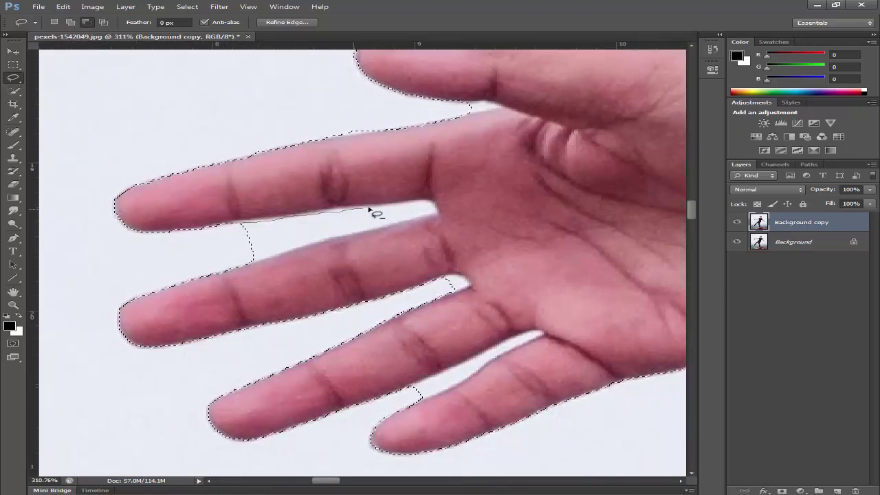
pyautogui.moveTo(261, 254)
pyautogui.mouseDown()
pyautogui.moveTo(235, 261)
pyautogui.moveTo(284, 257)
pyautogui.moveTo(406, 220)
pyautogui.mouseUp()
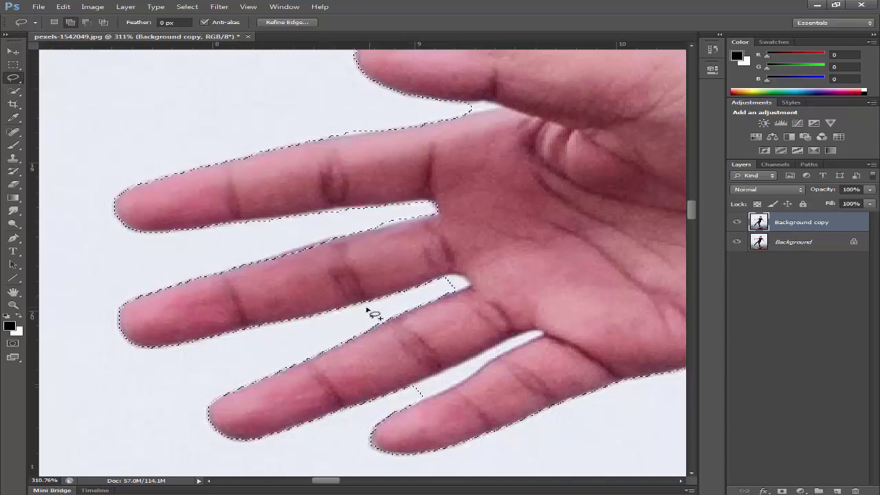
# Step: Subtract the gaps between the middle, ring and little fingers of that hand and tidy the little finger's edge
pyautogui.scroll(-4, 409, 313)
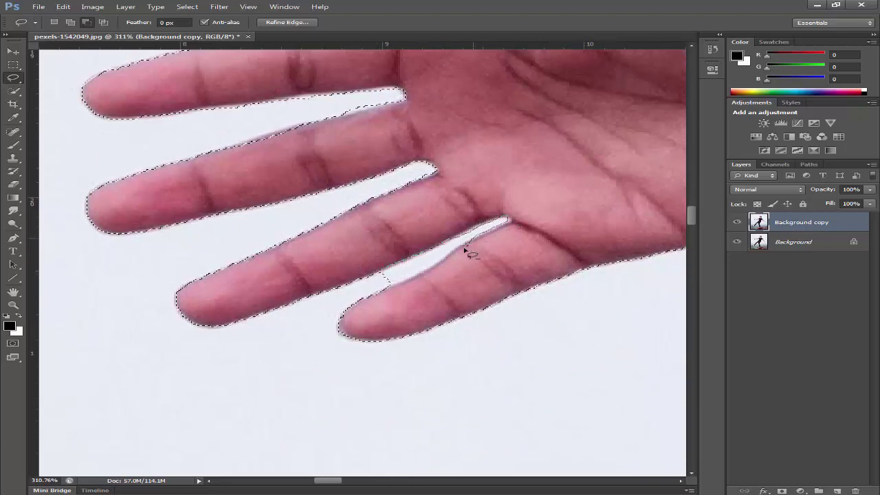
pyautogui.moveTo(425, 276); pyautogui.dragTo(375, 296)
pyautogui.moveTo(476, 236); pyautogui.dragTo(443, 258)
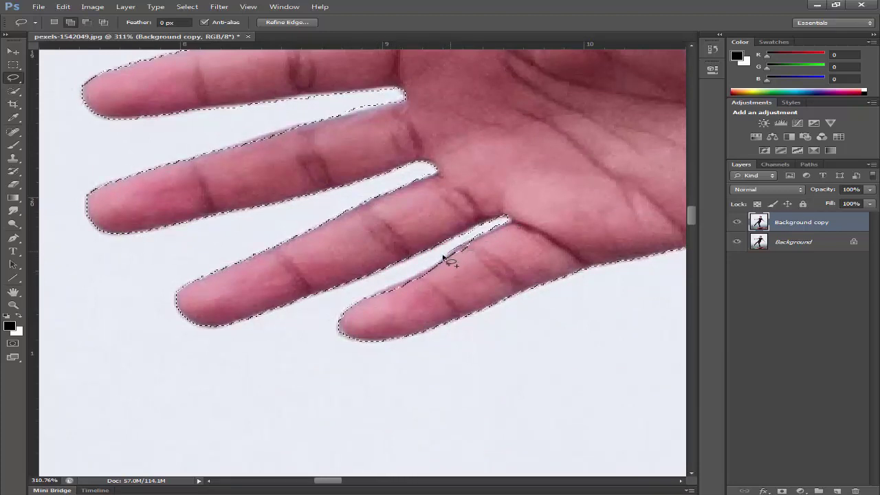
pyautogui.moveTo(393, 290)
pyautogui.mouseDown()
pyautogui.moveTo(429, 302)
pyautogui.moveTo(480, 241)
pyautogui.mouseUp()
pyautogui.moveTo(462, 244)
pyautogui.mouseDown()
pyautogui.moveTo(442, 260)
pyautogui.moveTo(454, 258)
pyautogui.mouseUp()
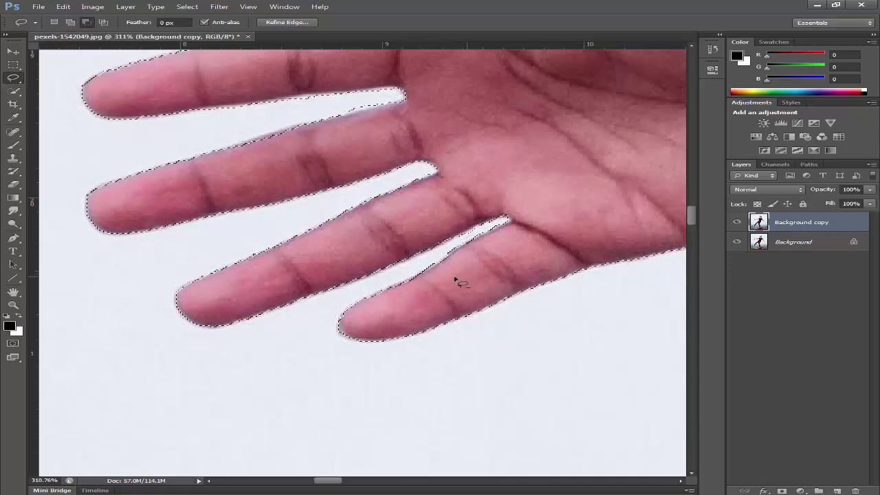
# Step: Refine the selection edge by brushing around the hair with Smart Radius on and contrast set to 15%, output to a selection
pyautogui.scroll(-3, 457, 281)
pyautogui.moveTo(673, 171)
pyautogui.mouseDown()
pyautogui.moveTo(592, 231)
pyautogui.moveTo(474, 276)
pyautogui.mouseUp()
pyautogui.scroll(-3, 440, 285)
pyautogui.moveTo(351, 301); pyautogui.dragTo(224, 314)
pyautogui.moveTo(619, 227); pyautogui.dragTo(206, 213)
pyautogui.moveTo(519, 91); pyautogui.dragTo(305, 398)
pyautogui.click(287, 22)
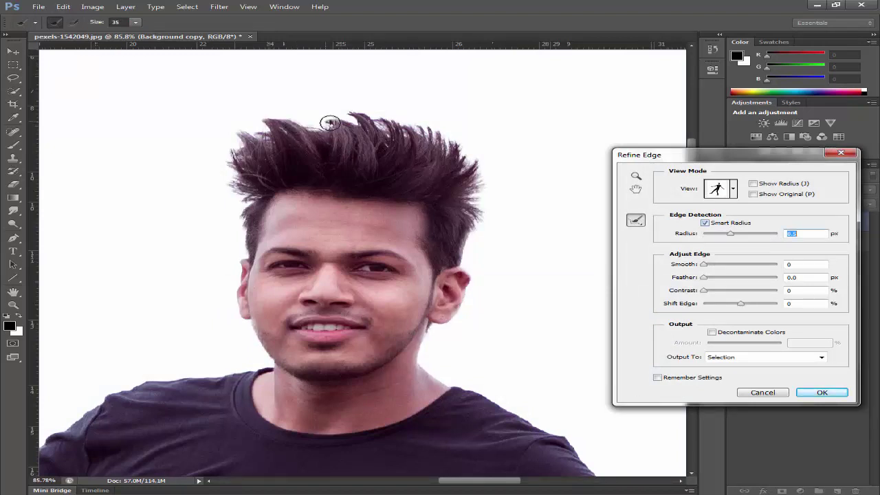
pyautogui.moveTo(330, 122)
pyautogui.mouseDown()
pyautogui.moveTo(361, 110)
pyautogui.moveTo(248, 113)
pyautogui.moveTo(256, 129)
pyautogui.moveTo(240, 126)
pyautogui.moveTo(226, 154)
pyautogui.moveTo(216, 141)
pyautogui.moveTo(237, 206)
pyautogui.moveTo(238, 247)
pyautogui.mouseUp()
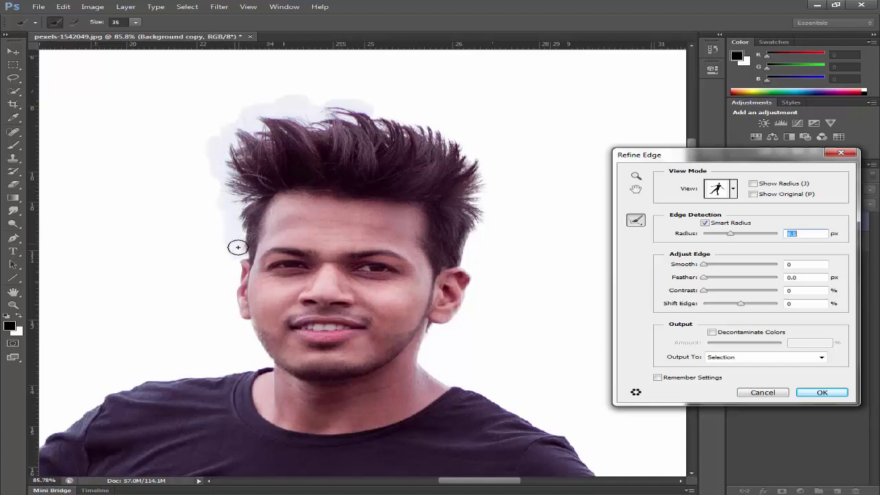
pyautogui.moveTo(361, 107)
pyautogui.mouseDown()
pyautogui.moveTo(467, 148)
pyautogui.moveTo(493, 176)
pyautogui.moveTo(472, 256)
pyautogui.mouseUp()
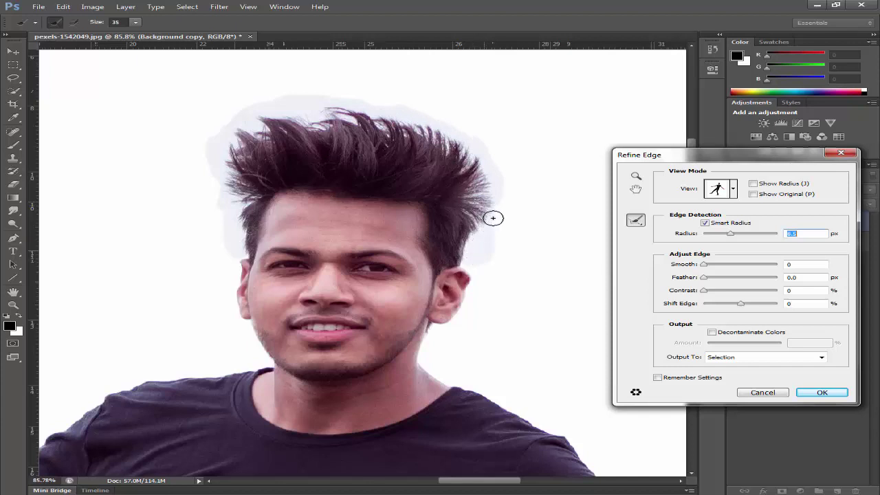
pyautogui.moveTo(493, 218); pyautogui.dragTo(474, 253)
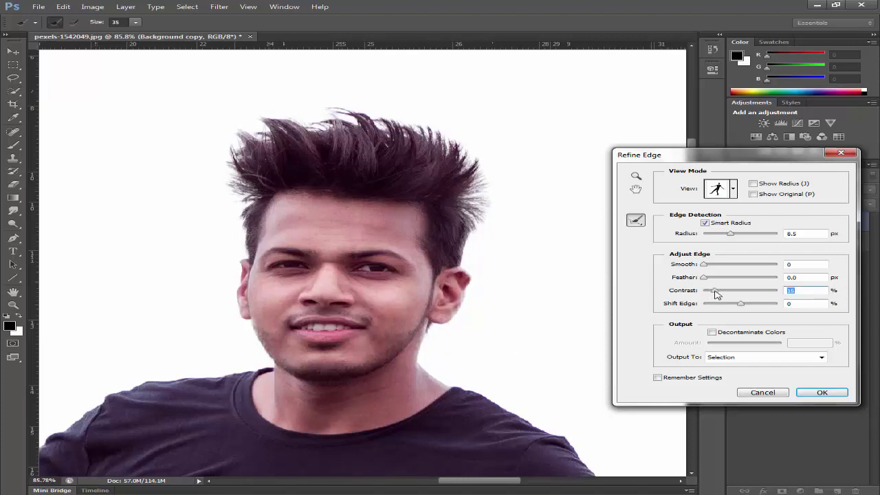
pyautogui.click(821, 390)
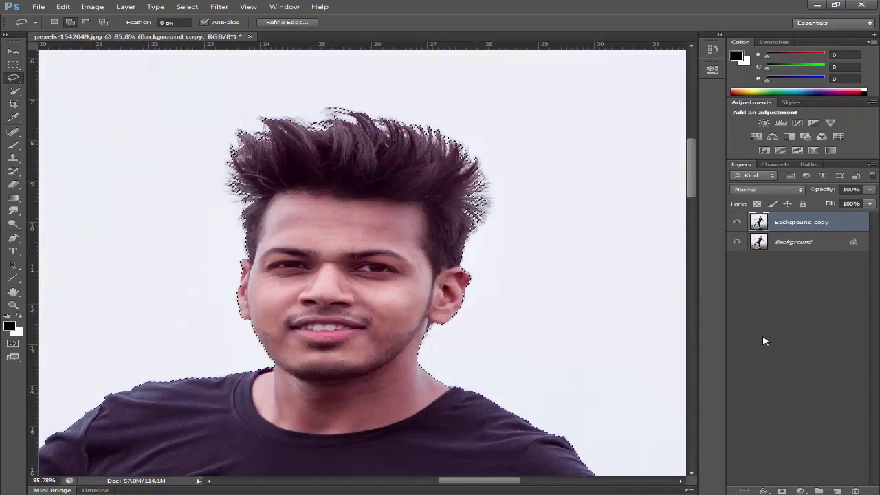
# Step: Copy the selected man to a new layer and hide the Background copy and Background layers
pyautogui.click(736, 261)
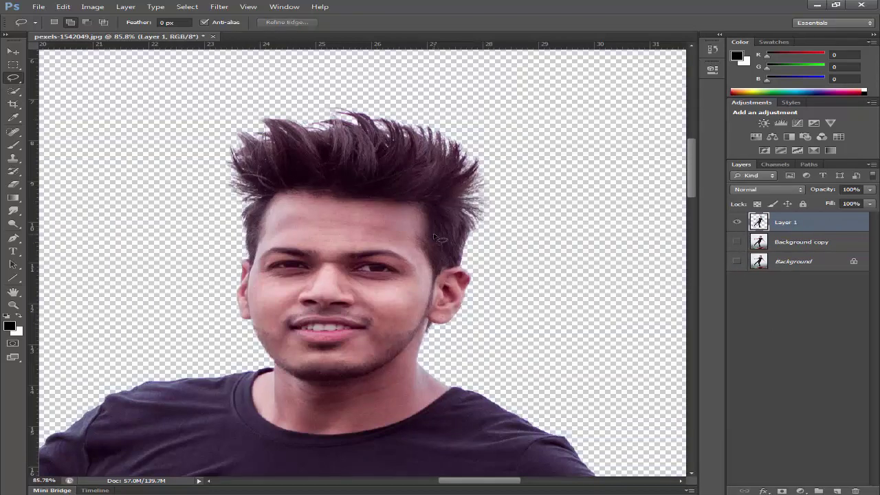
pyautogui.scroll(-3, 433, 237)
pyautogui.scroll(5, 477, 359)
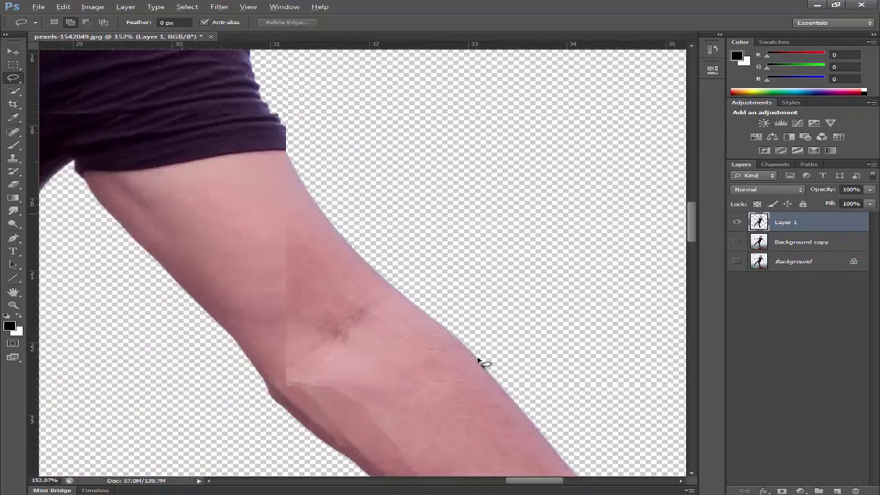
pyautogui.moveTo(478, 359); pyautogui.dragTo(295, 77)
pyautogui.moveTo(450, 310); pyautogui.dragTo(402, 241)
pyautogui.hotkey('ctrl', '0')
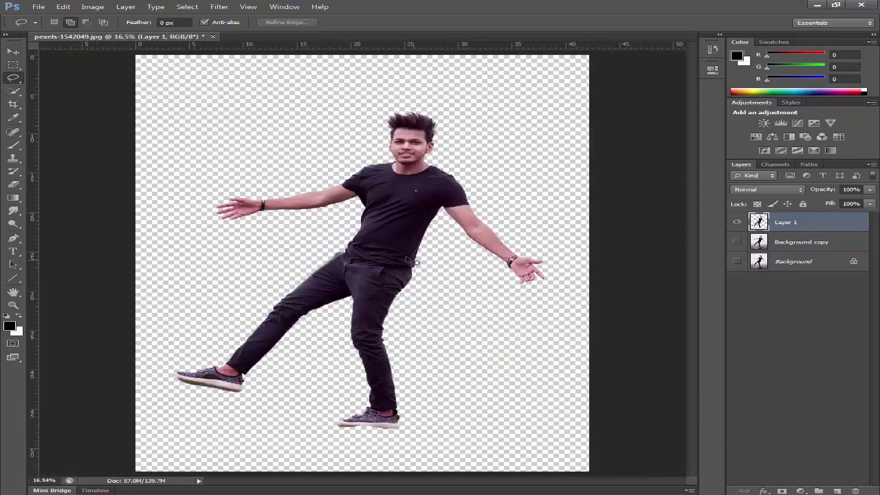
# Step: Open AC (29).jpg from the Desktop as a new image, keeping the default Camera Raw settings
pyautogui.click(38, 6)
pyautogui.click(49, 33)
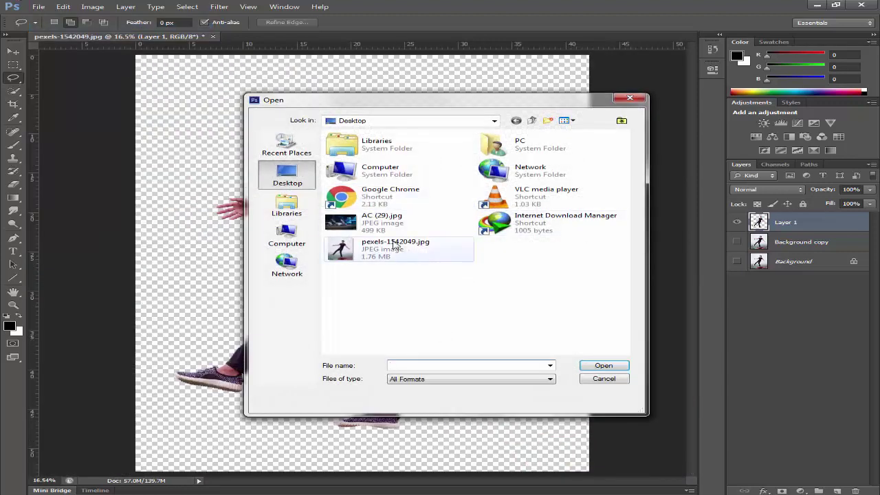
pyautogui.click(381, 220)
pyautogui.click(602, 365)
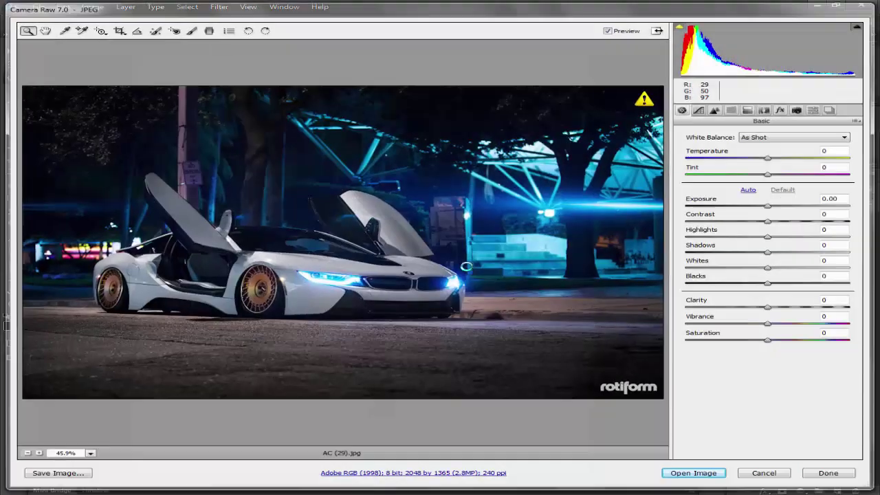
pyautogui.press('Return')
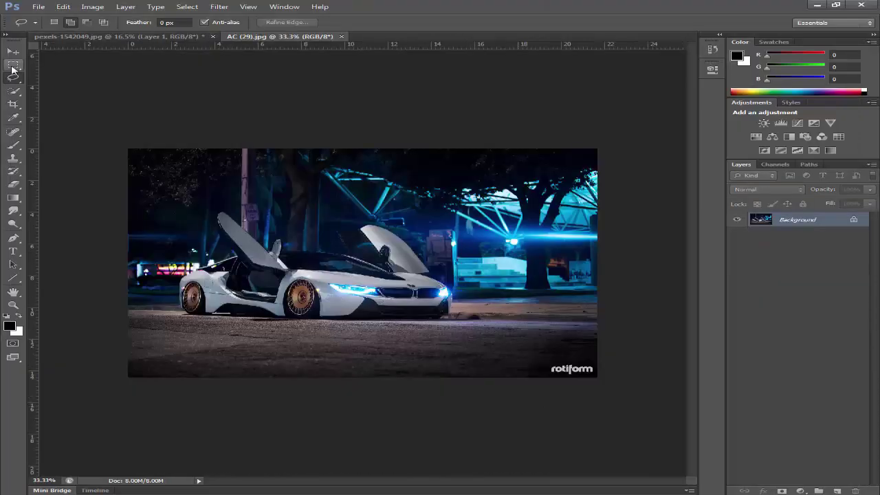
# Step: Select the rotiform logo in the car photo's lower corner, remove it with Fill, and duplicate the Background layer
pyautogui.click(12, 66)
pyautogui.moveTo(544, 359); pyautogui.dragTo(595, 376)
pyautogui.rightClick(574, 371)
pyautogui.click(610, 326)
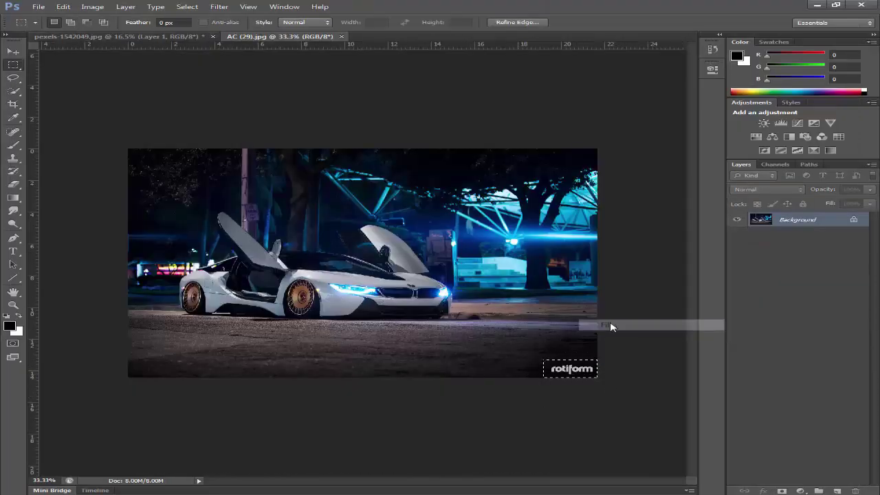
pyautogui.press('Return')
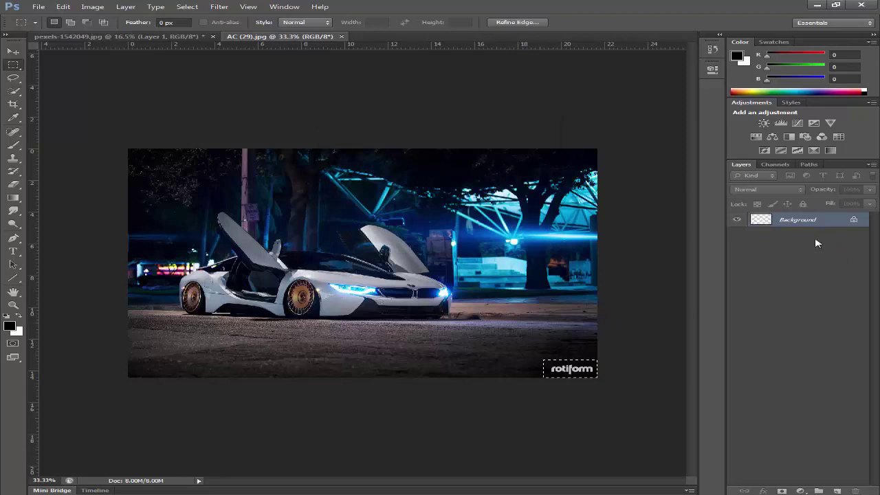
pyautogui.moveTo(839, 224); pyautogui.dragTo(836, 490)
# Step: Bring the cut-out man from pexels-1542049.jpg into the AC (29).jpg image as a new layer
pyautogui.click(172, 37)
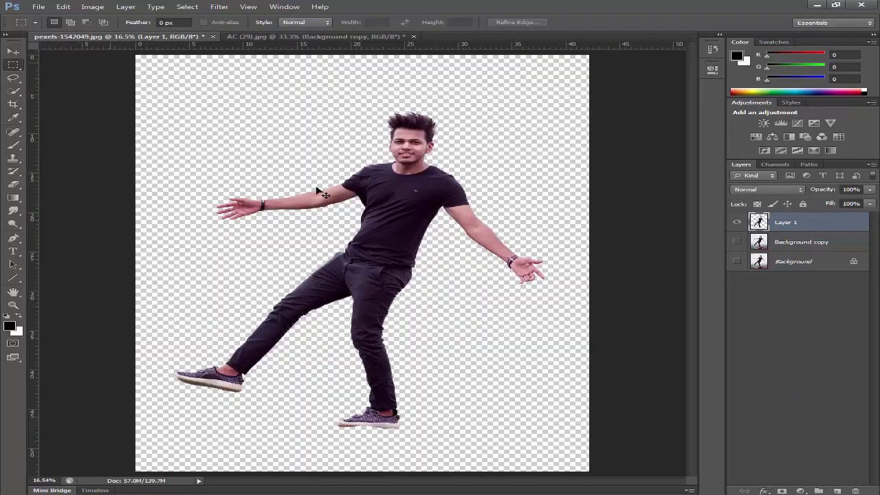
pyautogui.moveTo(410, 236); pyautogui.dragTo(433, 203)
pyautogui.hotkey('ctrl', '0')
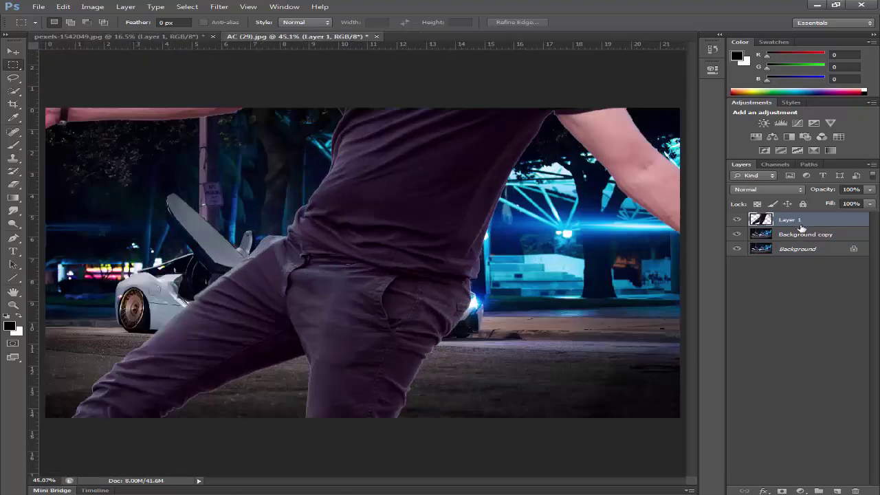
# Step: Align the man's layer with the Background layer on both the vertical and horizontal centers
pyautogui.keyDown('ctrl'); pyautogui.click(817, 248); pyautogui.keyUp('ctrl')
pyautogui.press('v')
pyautogui.click(289, 23)
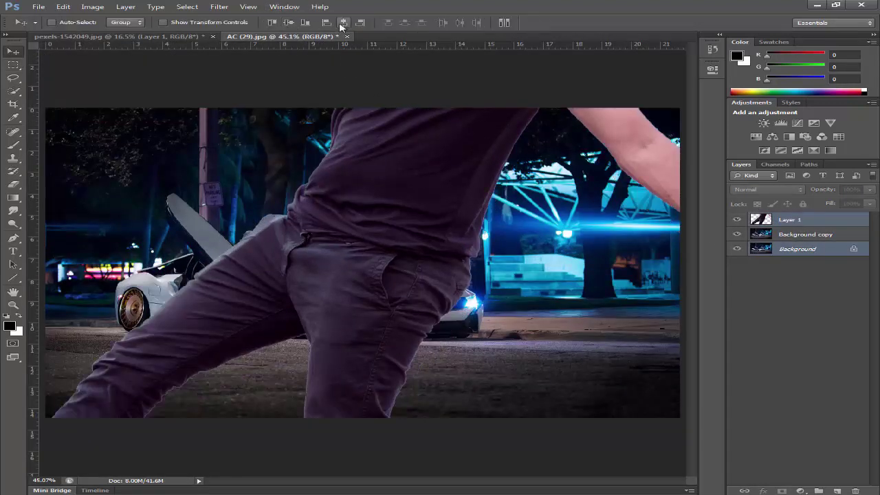
pyautogui.click(342, 23)
pyautogui.keyDown('ctrl'); pyautogui.click(780, 248); pyautogui.keyUp('ctrl')
# Step: Scale the man down proportionally to about 30.4% about his center so he fits within the car scene
pyautogui.hotkey('ctrl', 't')
pyautogui.hotkey('ctrl', '0')
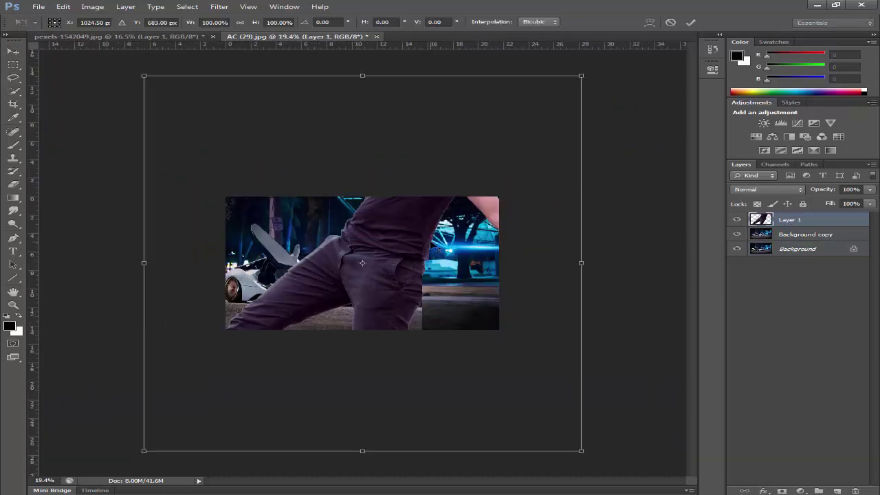
pyautogui.moveTo(561, 94); pyautogui.dragTo(431, 209)
pyautogui.hotkey('ctrl', '0')
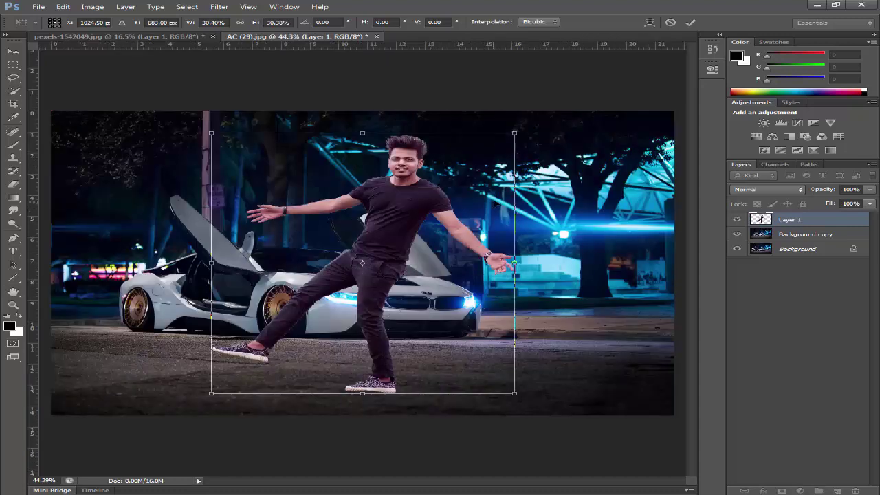
# Step: Place the man unrotated in front of the car's illuminated nose and apply the transform
pyautogui.moveTo(379, 275); pyautogui.dragTo(395, 272)
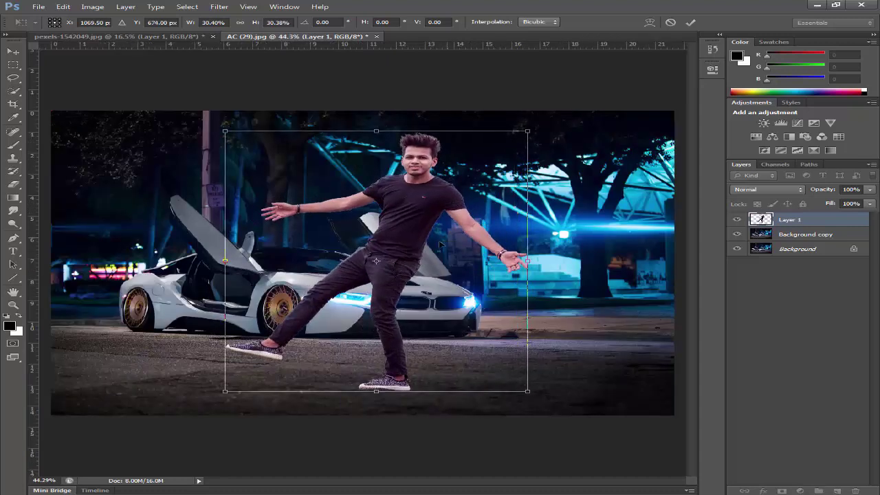
pyautogui.moveTo(555, 98); pyautogui.dragTo(536, 79)
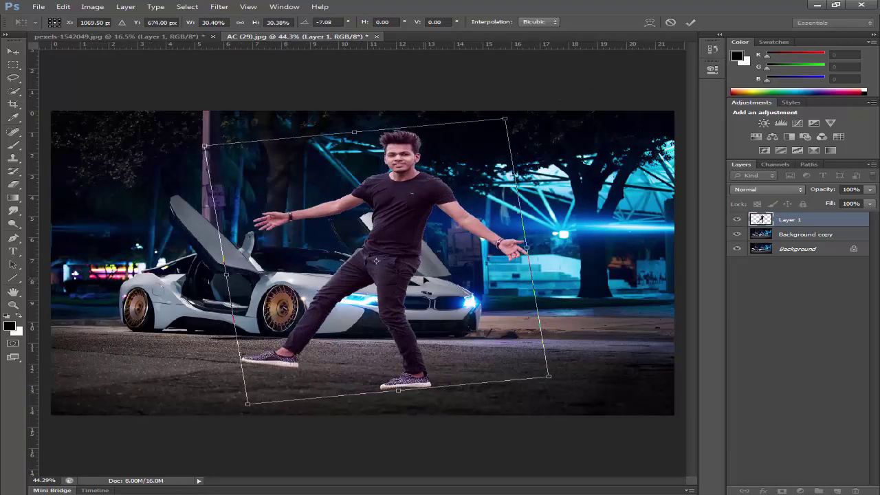
pyautogui.hotkey('ctrl', 'z')
pyautogui.moveTo(436, 237); pyautogui.dragTo(497, 246)
pyautogui.moveTo(598, 142)
pyautogui.mouseDown()
pyautogui.moveTo(572, 160)
pyautogui.moveTo(598, 145)
pyautogui.mouseUp()
pyautogui.moveTo(497, 286); pyautogui.dragTo(497, 275)
pyautogui.press('Return')
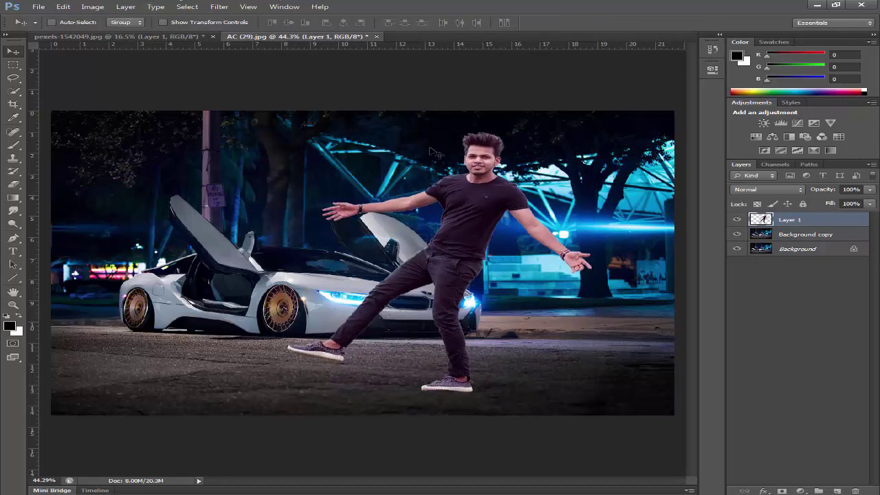
# Step: Apply Brightness/Contrast to the man's layer with brightness -15 and contrast -13
pyautogui.click(100, 8)
pyautogui.click(303, 30)
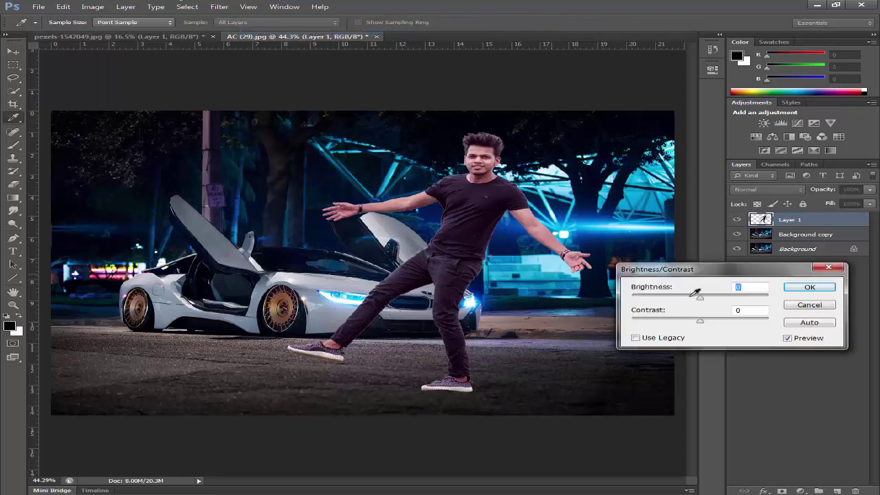
pyautogui.moveTo(700, 295)
pyautogui.mouseDown()
pyautogui.moveTo(715, 301)
pyautogui.moveTo(692, 297)
pyautogui.mouseUp()
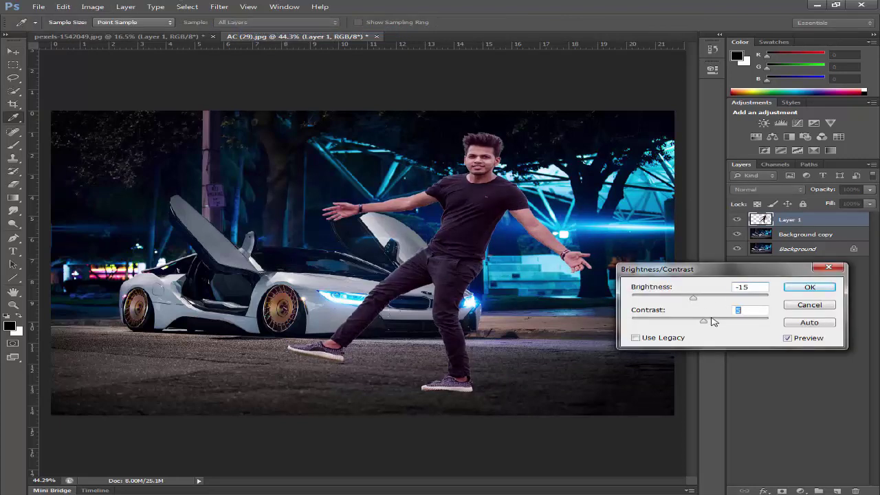
pyautogui.click(787, 337)
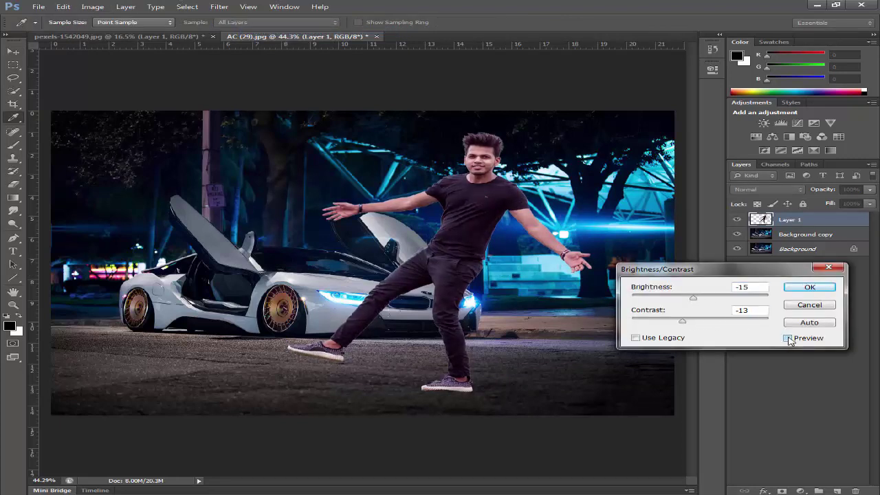
pyautogui.click(787, 337)
pyautogui.click(810, 286)
# Step: Add a new layer and paint a soft black shadow beneath the sole of the man's standing shoe
pyautogui.click(836, 490)
pyautogui.scroll(4, 460, 416)
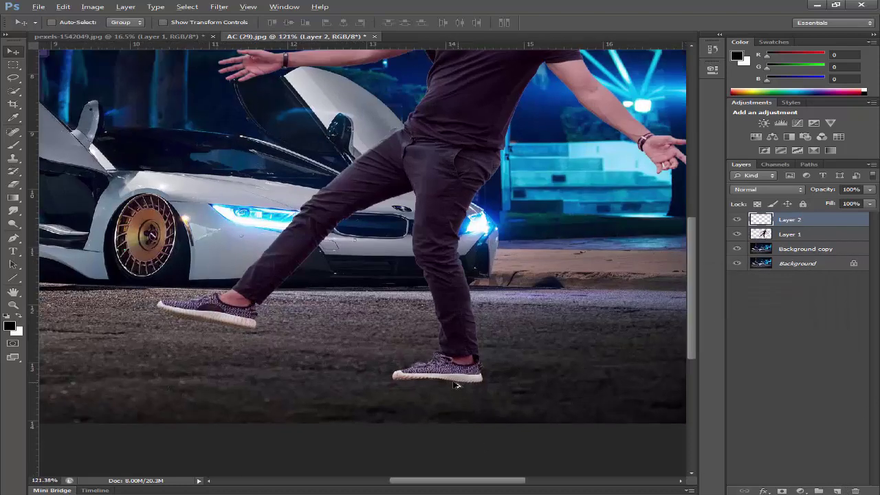
pyautogui.press('b')
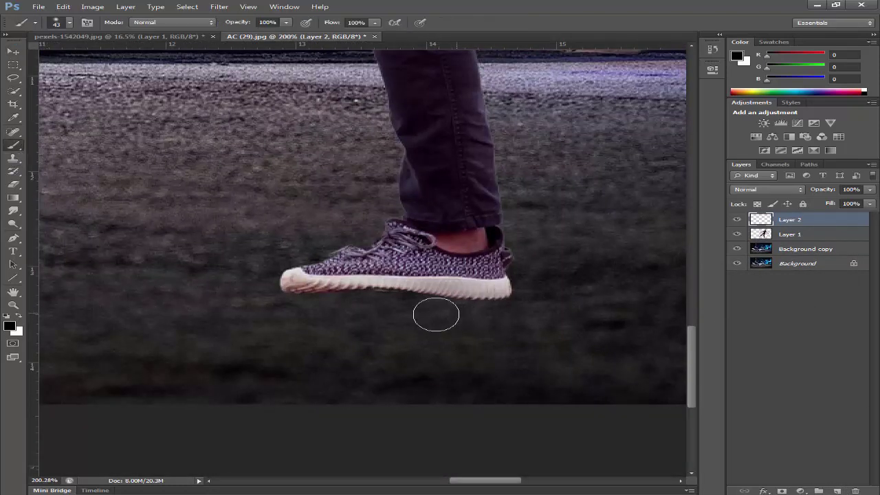
pyautogui.moveTo(436, 310)
pyautogui.mouseDown()
pyautogui.moveTo(287, 307)
pyautogui.moveTo(518, 315)
pyautogui.moveTo(399, 327)
pyautogui.moveTo(282, 322)
pyautogui.mouseUp()
# Step: Try blend modes such as Darken, Linear Dodge (Add) and Vivid Light on the shoe shadow layer
pyautogui.click(766, 189)
pyautogui.click(763, 206)
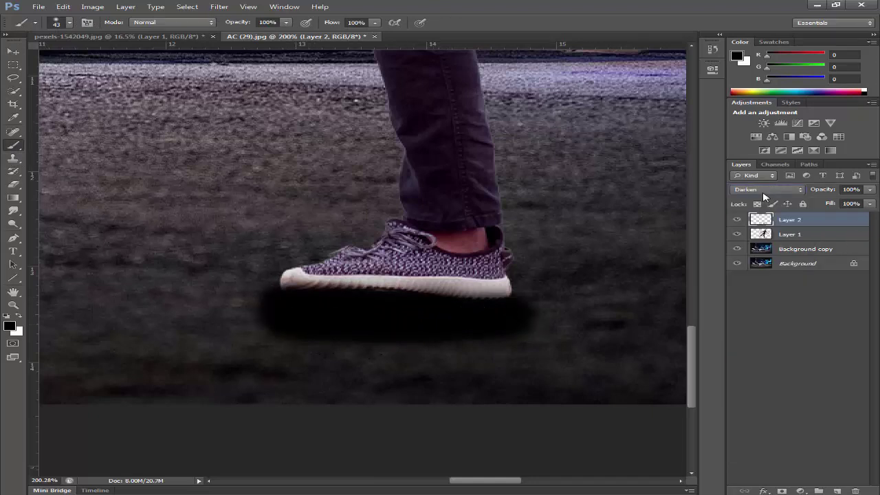
pyautogui.scroll(-2, 761, 196)
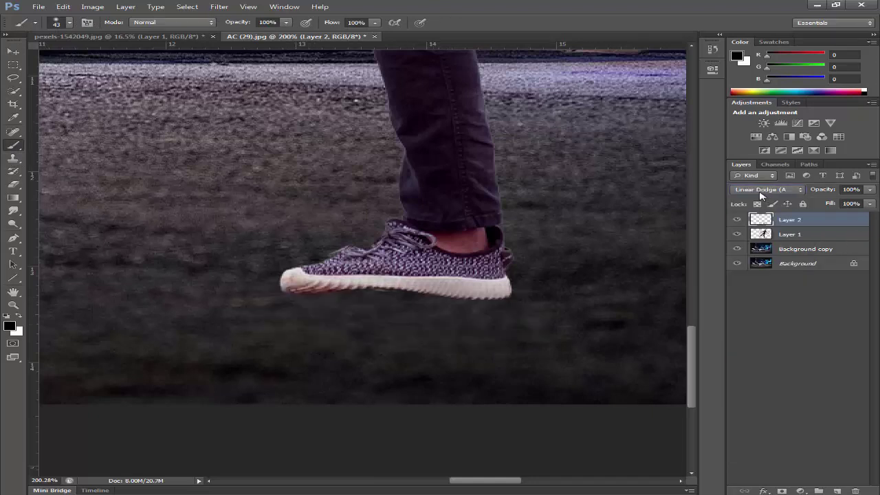
pyautogui.scroll(-2, 761, 197)
pyautogui.scroll(-3, 760, 197)
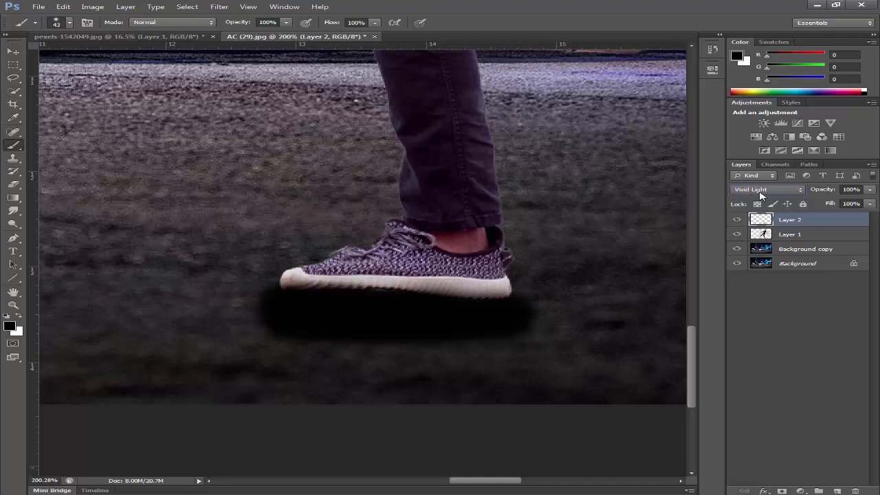
# Step: Move the shoe shadow layer below the man's layer and set it to Soft Light with 85% opacity and 76% fill
pyautogui.moveTo(806, 224); pyautogui.dragTo(803, 241)
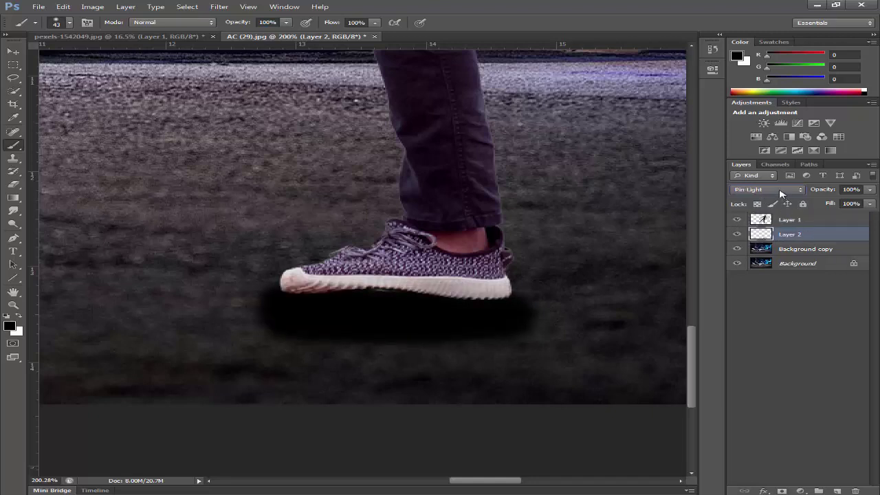
pyautogui.scroll(-2, 781, 194)
pyautogui.scroll(-3, 781, 194)
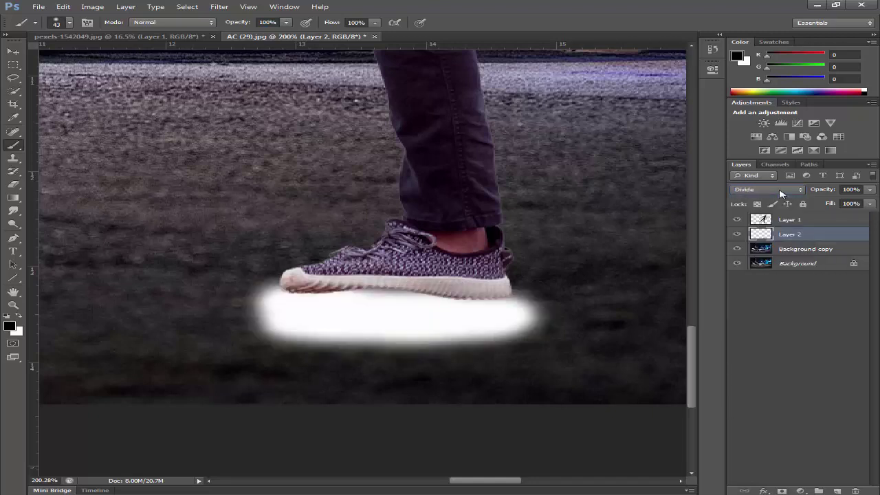
pyautogui.scroll(-1, 781, 194)
pyautogui.click(780, 195)
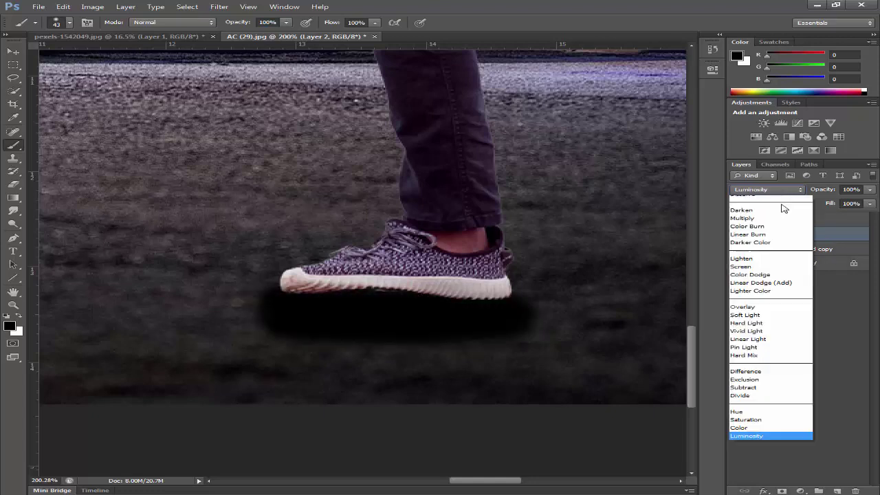
pyautogui.click(780, 203)
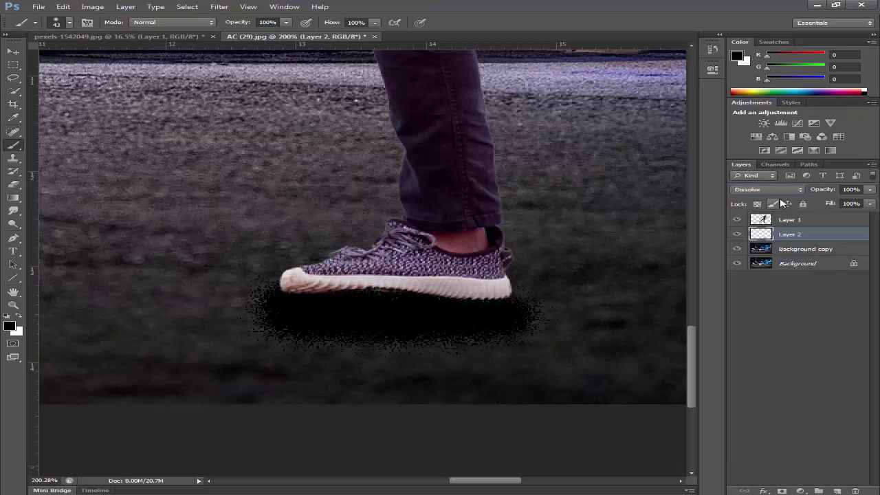
pyautogui.scroll(-7, 777, 195)
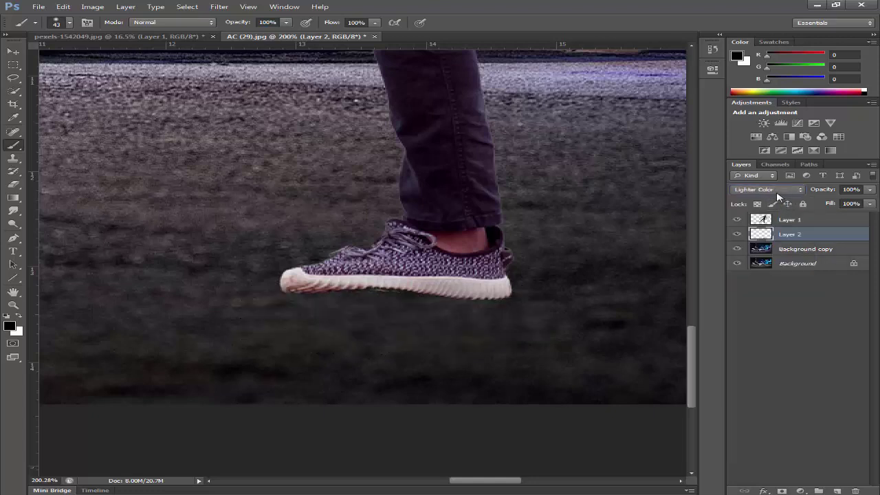
pyautogui.scroll(-2, 778, 197)
pyautogui.moveTo(827, 192)
pyautogui.mouseDown()
pyautogui.moveTo(809, 193)
pyautogui.moveTo(807, 203)
pyautogui.moveTo(831, 204)
pyautogui.moveTo(827, 190)
pyautogui.mouseUp()
# Step: Apply a Gaussian Blur to the shoe shadow and set its layer to 62% opacity and 85% fill
pyautogui.click(220, 7)
pyautogui.moveTo(351, 110)
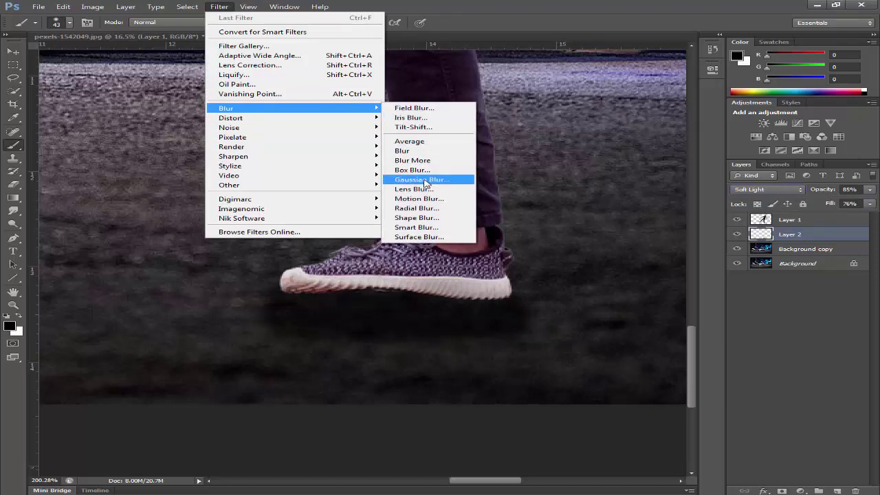
pyautogui.click(421, 180)
pyautogui.moveTo(713, 311); pyautogui.dragTo(717, 312)
pyautogui.press('Return')
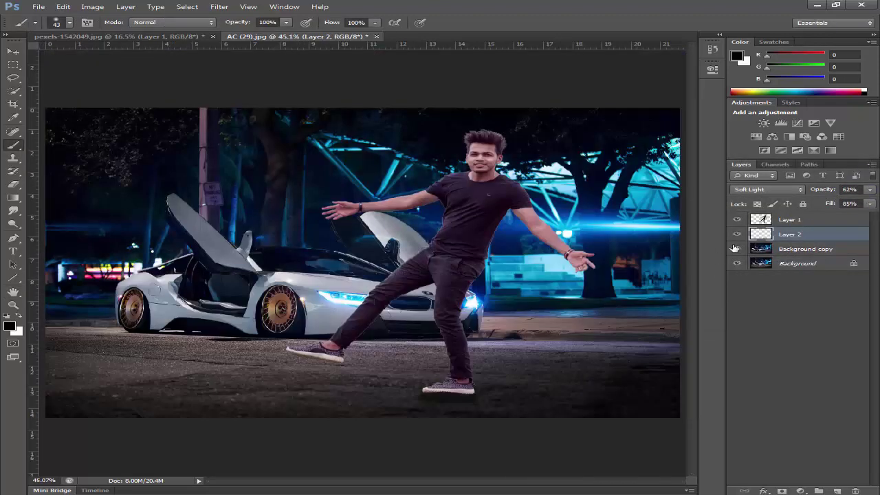
pyautogui.click(738, 234)
pyautogui.click(738, 235)
# Step: Add another layer above the blurred shadow and paint a black contact shadow directly along the standing shoe's sole
pyautogui.scroll(8, 491, 420)
pyautogui.moveTo(506, 399); pyautogui.dragTo(514, 240)
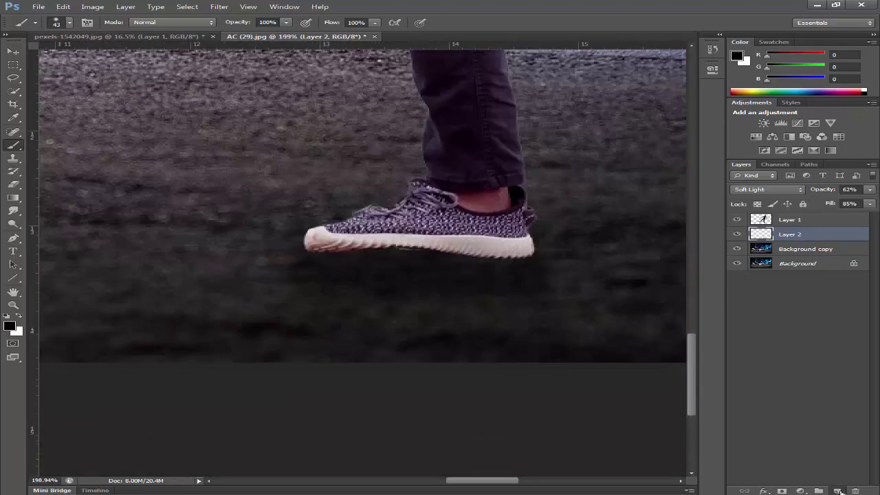
pyautogui.click(838, 491)
pyautogui.scroll(3, 458, 309)
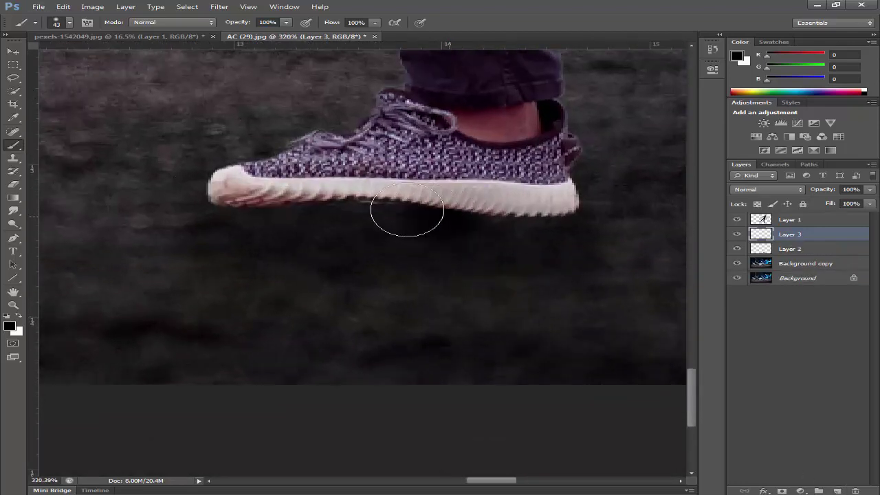
pyautogui.moveTo(407, 210)
pyautogui.mouseDown()
pyautogui.moveTo(327, 208)
pyautogui.moveTo(489, 209)
pyautogui.moveTo(323, 226)
pyautogui.moveTo(432, 222)
pyautogui.moveTo(546, 202)
pyautogui.moveTo(484, 214)
pyautogui.moveTo(236, 203)
pyautogui.moveTo(536, 240)
pyautogui.mouseUp()
pyautogui.hotkey('ctrl', '0')
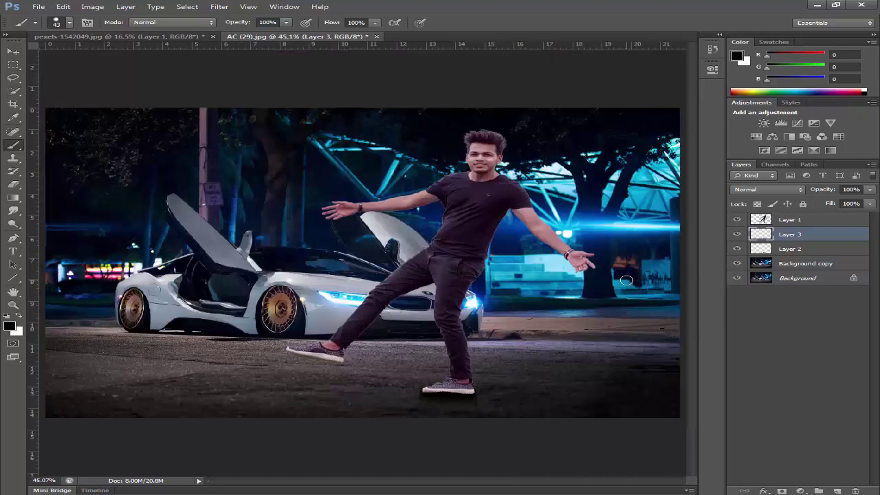
# Step: Reduce the opacity and fill of the contact shadow layer
pyautogui.click(738, 236)
pyautogui.moveTo(831, 192); pyautogui.dragTo(817, 194)
pyautogui.moveTo(832, 205); pyautogui.dragTo(816, 190)
# Step: Duplicate the man's layer and skew and flatten the copy across the road to the right as a cast shadow shape
pyautogui.click(801, 220)
pyautogui.hotkey('ctrl', 'j')
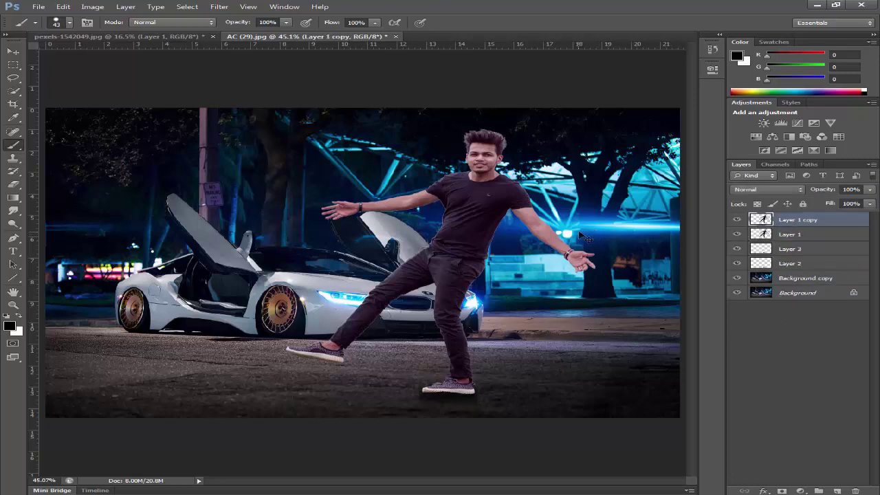
pyautogui.hotkey('ctrl', 't')
pyautogui.moveTo(445, 131); pyautogui.dragTo(729, 283)
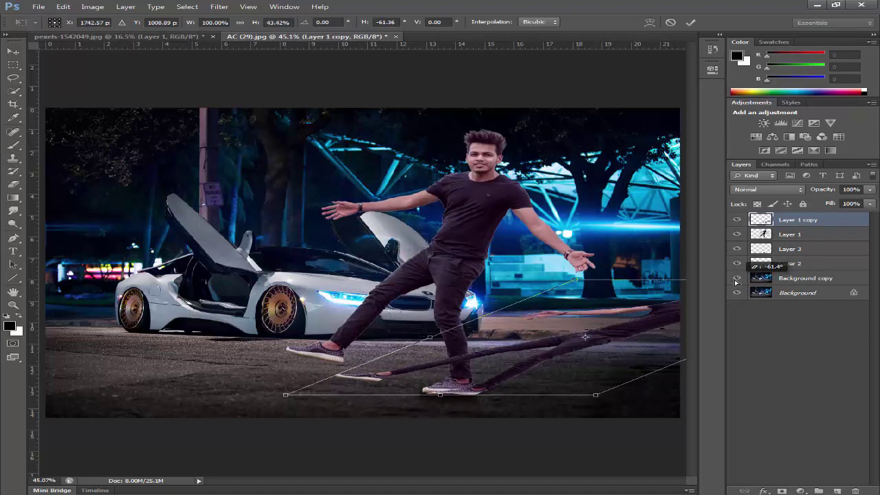
pyautogui.hotkey('ctrl', '0')
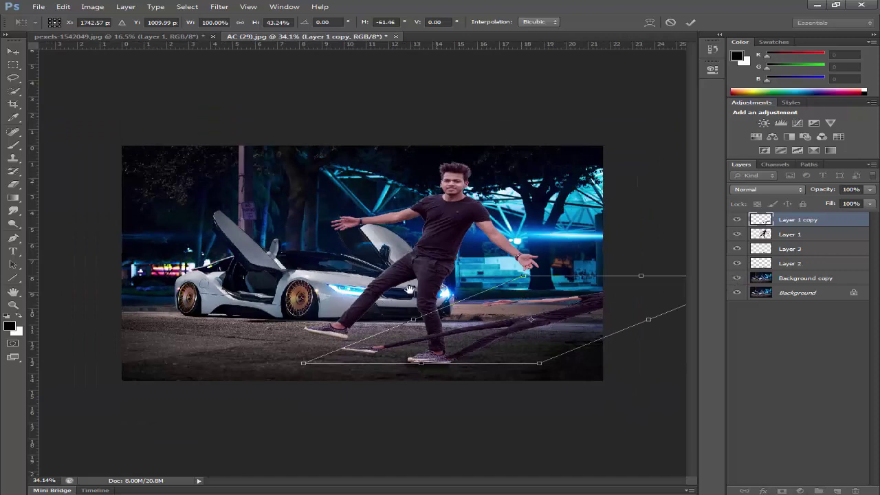
pyautogui.moveTo(644, 278)
pyautogui.mouseDown()
pyautogui.moveTo(680, 302)
pyautogui.moveTo(649, 295)
pyautogui.mouseUp()
pyautogui.press('Return')
# Step: Move the skewed copy below the man's layer and shift it to line up with the standing shoe
pyautogui.moveTo(798, 220); pyautogui.dragTo(774, 245)
pyautogui.hotkey('ctrl', '0')
pyautogui.moveTo(536, 379); pyautogui.dragTo(516, 373)
pyautogui.press('e')
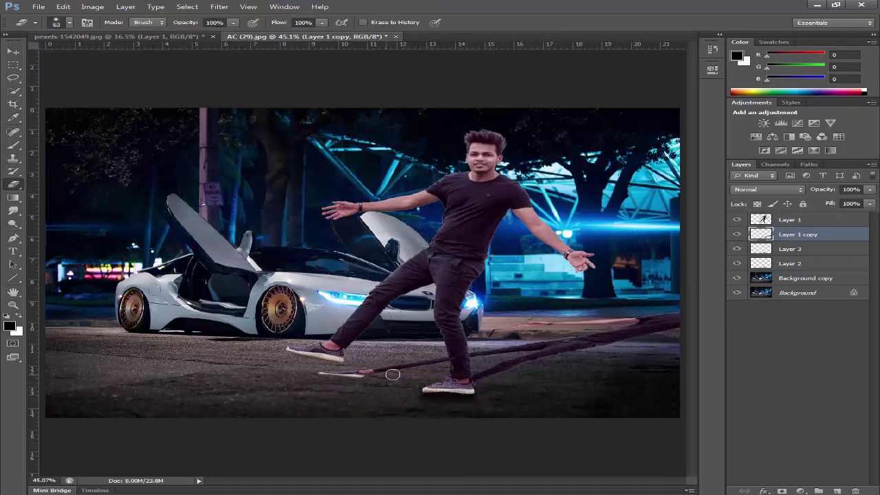
# Step: Try blend modes from Multiply through Lighter Color on the cast shadow layer, ending on Linear Dodge
pyautogui.click(769, 189)
pyautogui.click(756, 224)
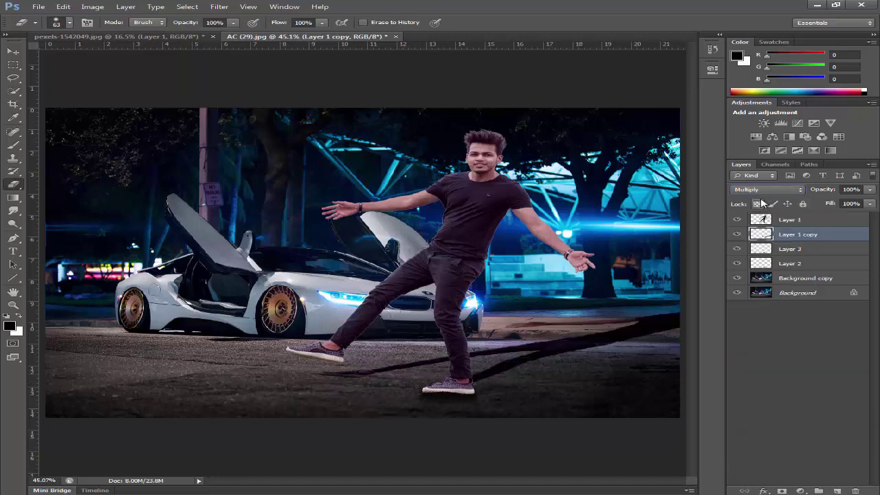
pyautogui.press('Down')
pyautogui.press('Down')
pyautogui.press('Down')
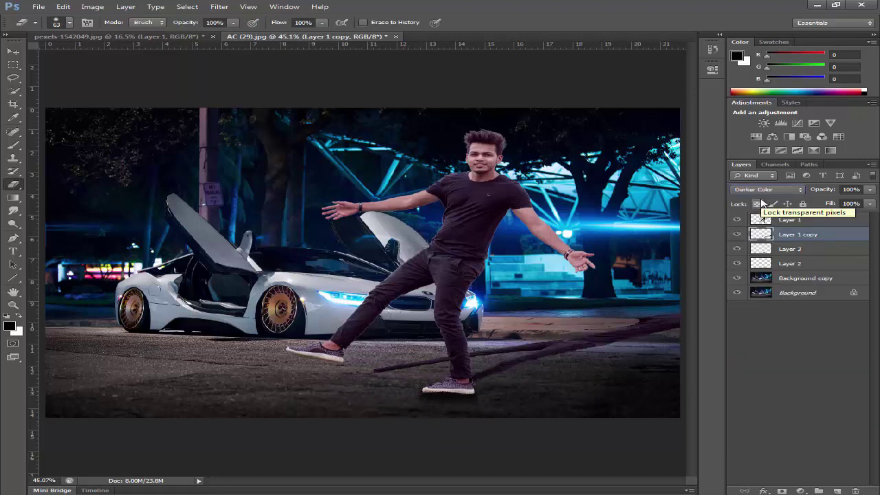
pyautogui.press('Down')
pyautogui.press('Down')
pyautogui.press('Down')
pyautogui.press('Down')
pyautogui.press('Down')
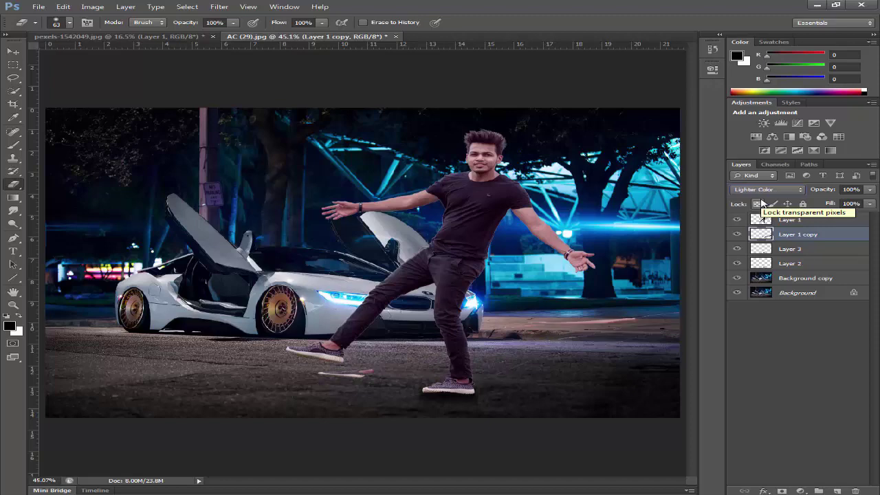
pyautogui.press('Up')
pyautogui.press('Up')
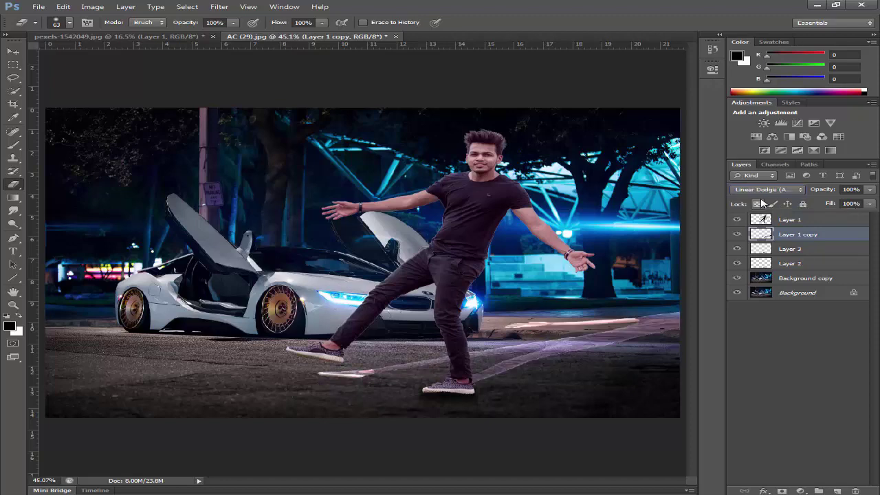
pyautogui.click(92, 7)
pyautogui.moveTo(116, 32)
pyautogui.click(278, 59)
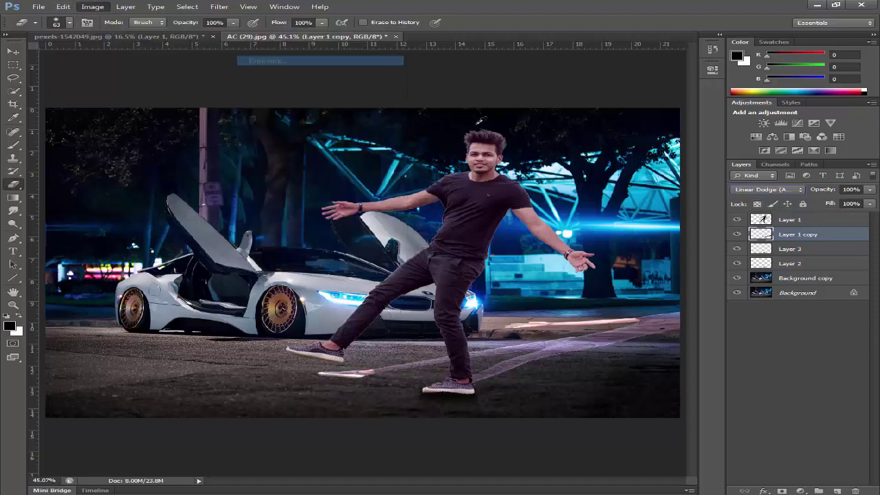
pyautogui.moveTo(593, 341); pyautogui.dragTo(493, 346)
pyautogui.moveTo(517, 294); pyautogui.dragTo(501, 158)
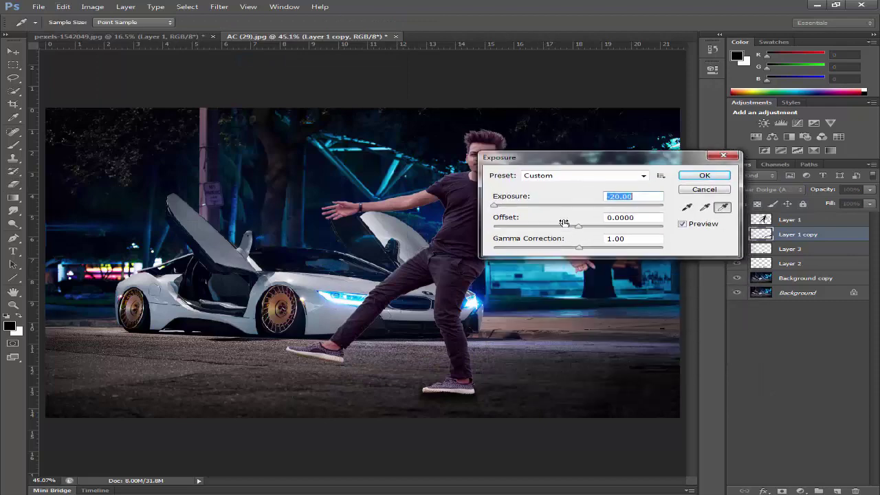
pyautogui.moveTo(578, 226)
pyautogui.mouseDown()
pyautogui.moveTo(518, 226)
pyautogui.moveTo(632, 226)
pyautogui.mouseUp()
pyautogui.click(703, 190)
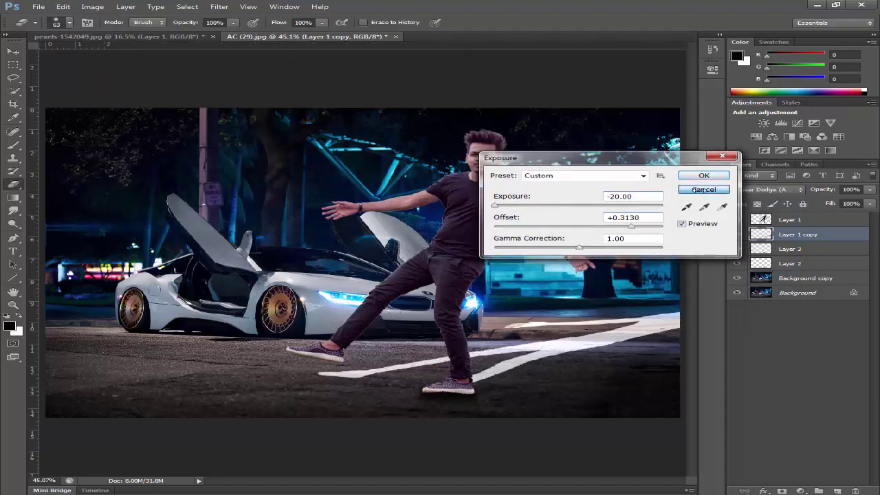
# Step: Compare further blend modes on the cast shadow layer and set it to Overlay
pyautogui.click(768, 190)
pyautogui.click(760, 297)
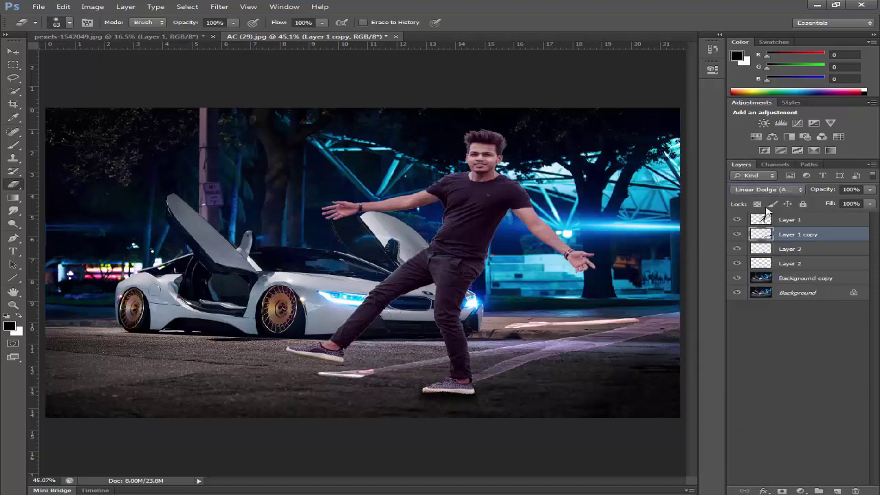
pyautogui.press('Down')
pyautogui.press('Down')
pyautogui.press('Down')
pyautogui.press('Down')
pyautogui.press('Up')
pyautogui.press('Up')
pyautogui.press('Down')
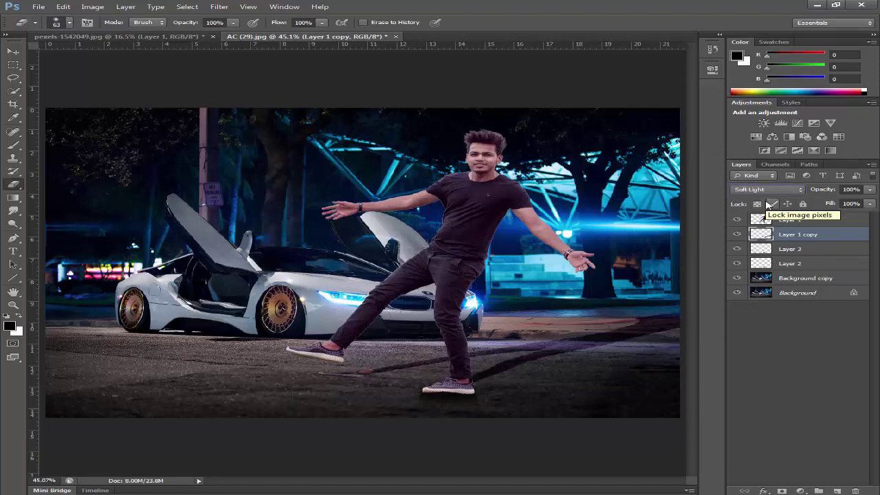
pyautogui.press('Up')
# Step: Darken the cast shadow layer with an Exposure adjustment of -20.00, offset +0.0528 and gamma correction 1.14
pyautogui.click(92, 6)
pyautogui.moveTo(113, 32)
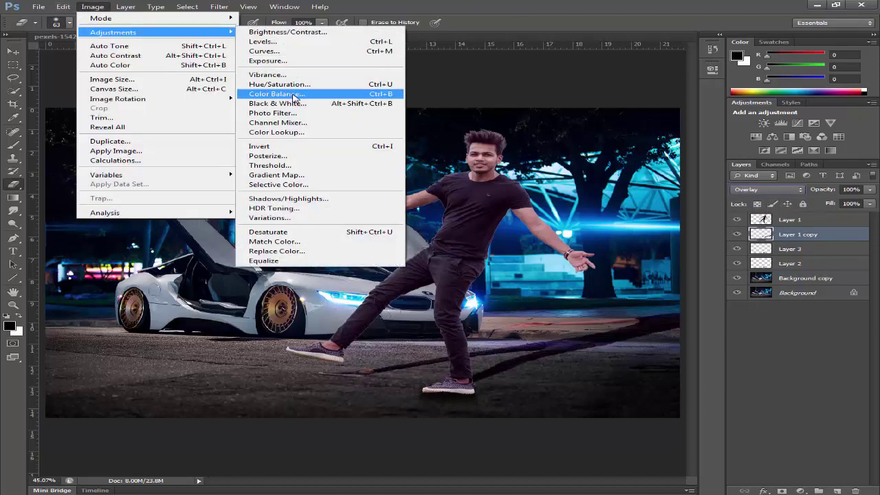
pyautogui.click(284, 63)
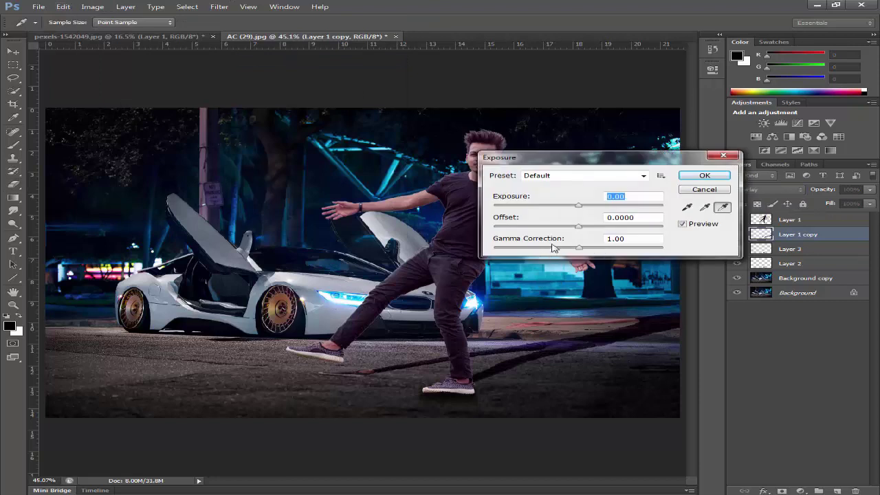
pyautogui.moveTo(543, 206); pyautogui.dragTo(489, 210)
pyautogui.moveTo(576, 226); pyautogui.dragTo(562, 248)
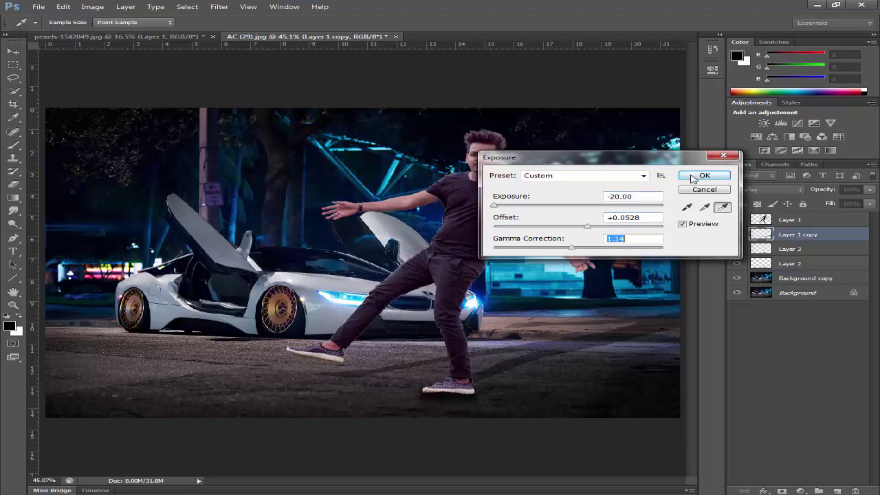
pyautogui.click(704, 176)
pyautogui.press('e')
# Step: Soften the cast shadow layer with a Gaussian Blur
pyautogui.click(219, 6)
pyautogui.moveTo(268, 109)
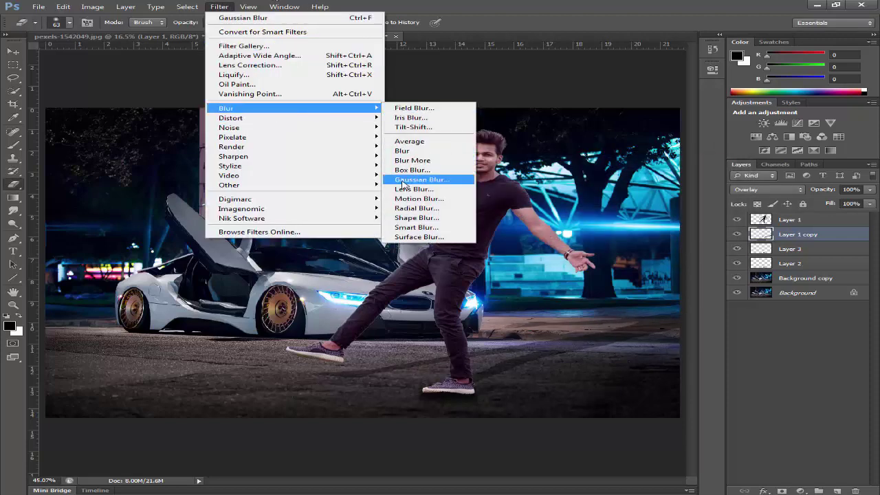
pyautogui.click(421, 180)
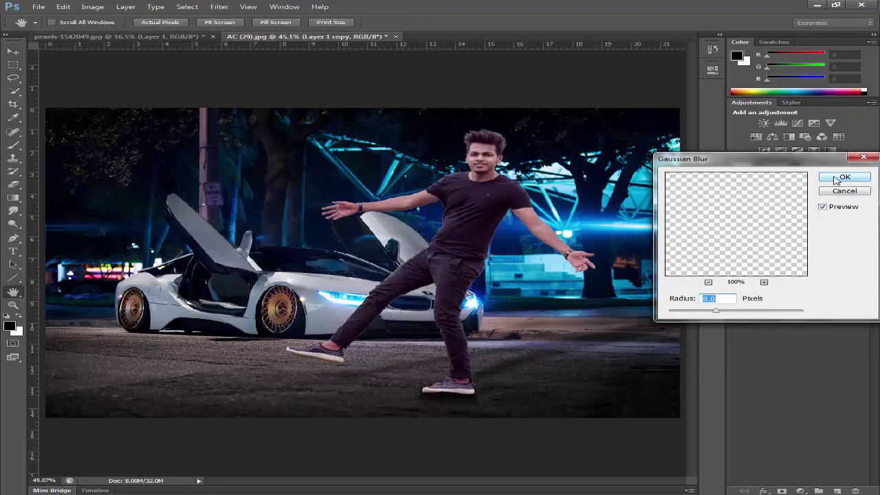
pyautogui.click(844, 176)
# Step: Apply Auto Tone and Auto Contrast to the man's layer
pyautogui.click(796, 219)
pyautogui.click(92, 6)
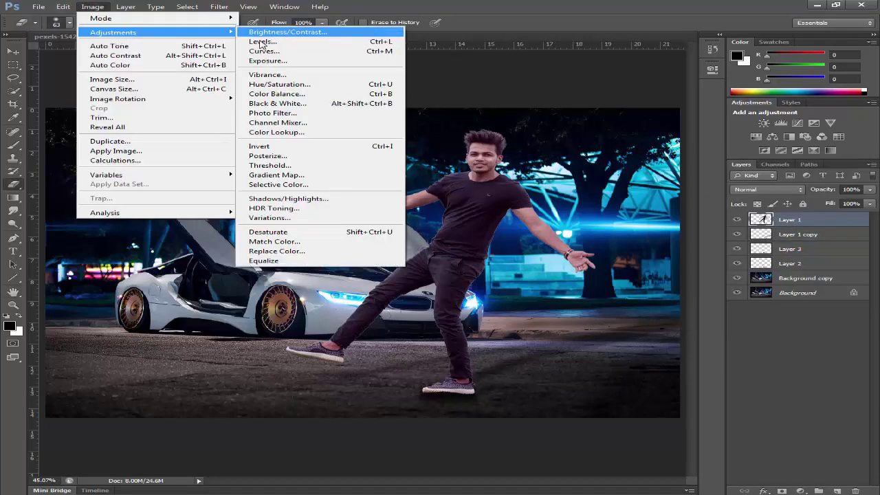
pyautogui.click(167, 46)
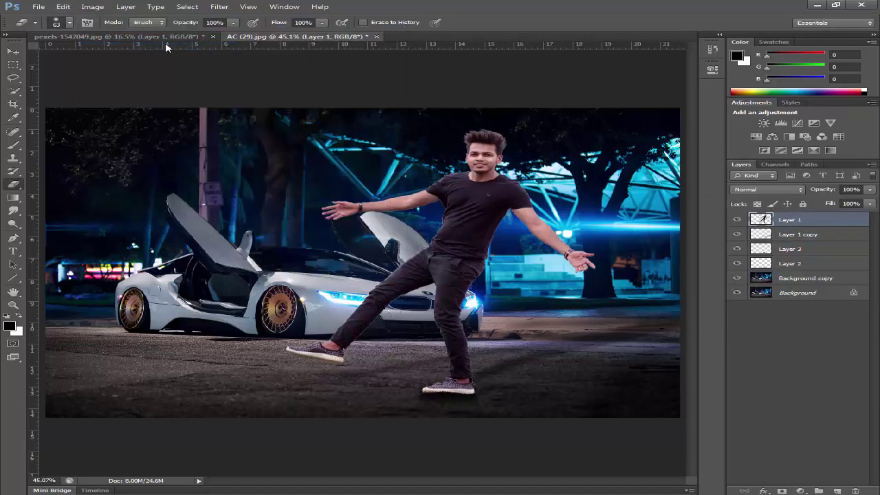
pyautogui.click(83, 5)
pyautogui.click(110, 55)
# Step: Try Auto Color on the man's layer and undo it
pyautogui.click(93, 6)
pyautogui.click(110, 65)
pyautogui.hotkey('ctrl', 'z')
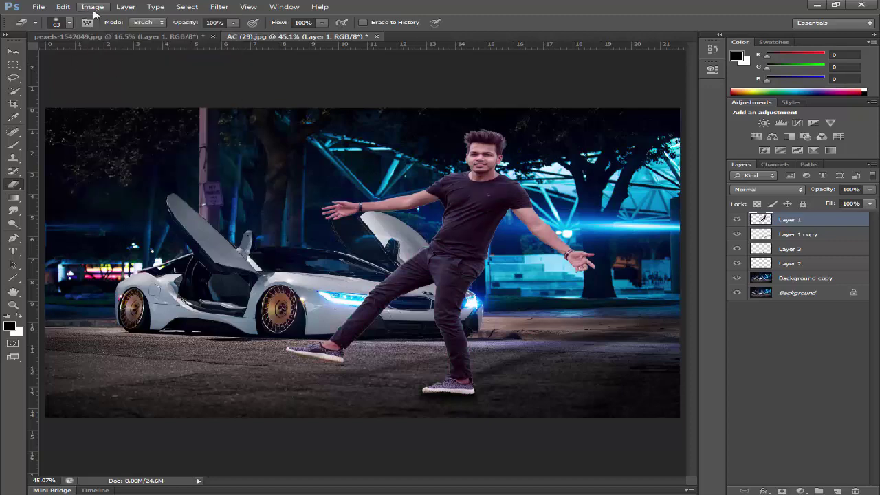
# Step: Apply Auto Contrast to the man's layer once more
pyautogui.click(93, 9)
pyautogui.click(108, 56)
# Step: Shift the man's midtones in Color Balance to -19 toward cyan and +12 toward blue
pyautogui.click(92, 7)
pyautogui.moveTo(114, 34)
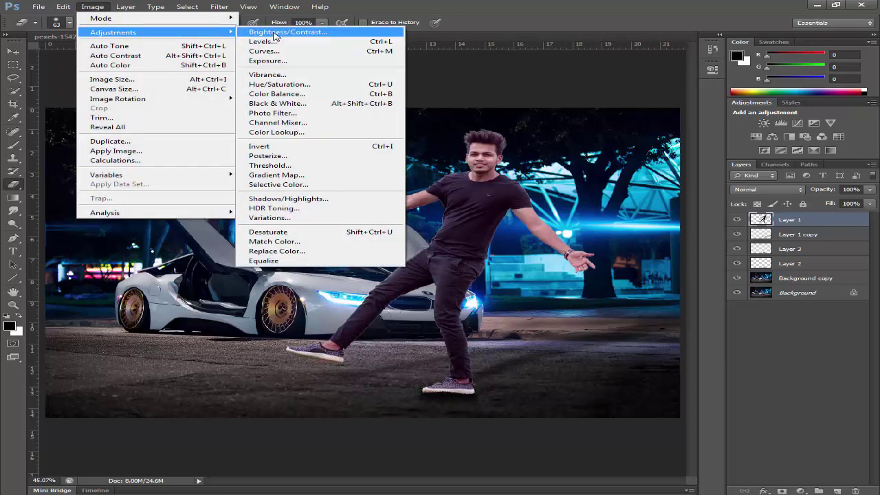
pyautogui.click(301, 93)
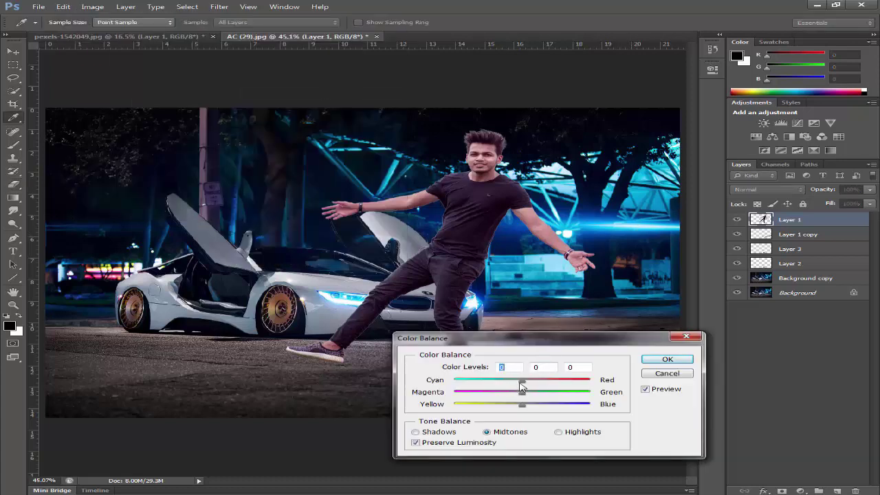
pyautogui.moveTo(520, 385); pyautogui.dragTo(528, 405)
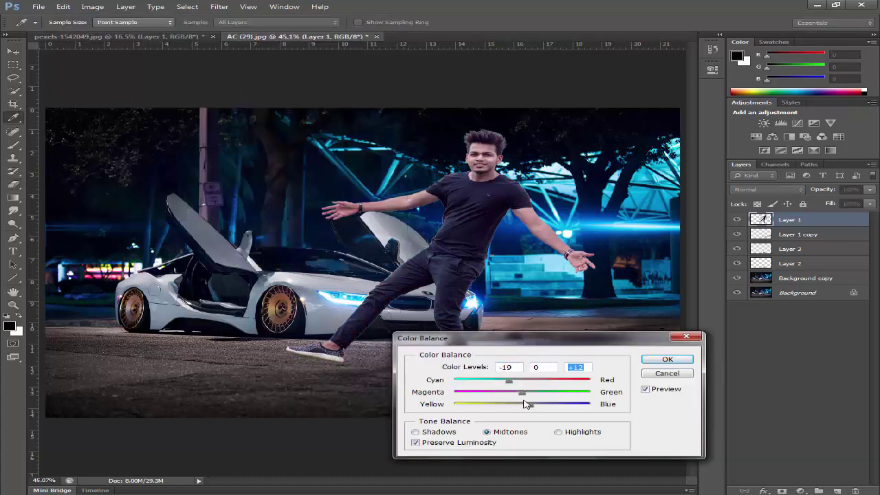
pyautogui.click(523, 396)
# Step: Shift the man's highlights in Color Balance slightly toward blue and cyan
pyautogui.click(558, 432)
pyautogui.moveTo(523, 406); pyautogui.dragTo(530, 407)
pyautogui.click(515, 382)
pyautogui.click(521, 393)
# Step: Set the man's shadow color levels to -11, -8 and -9 and apply the Color Balance adjustment
pyautogui.click(447, 431)
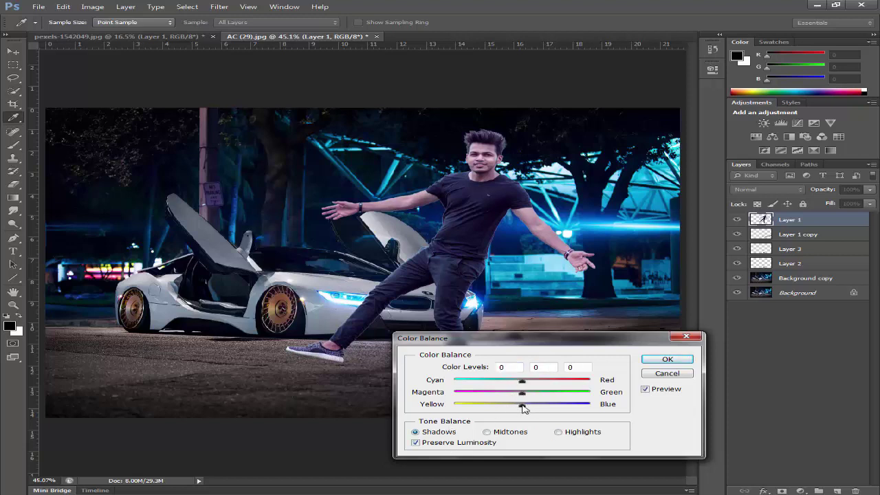
pyautogui.moveTo(522, 408); pyautogui.dragTo(519, 388)
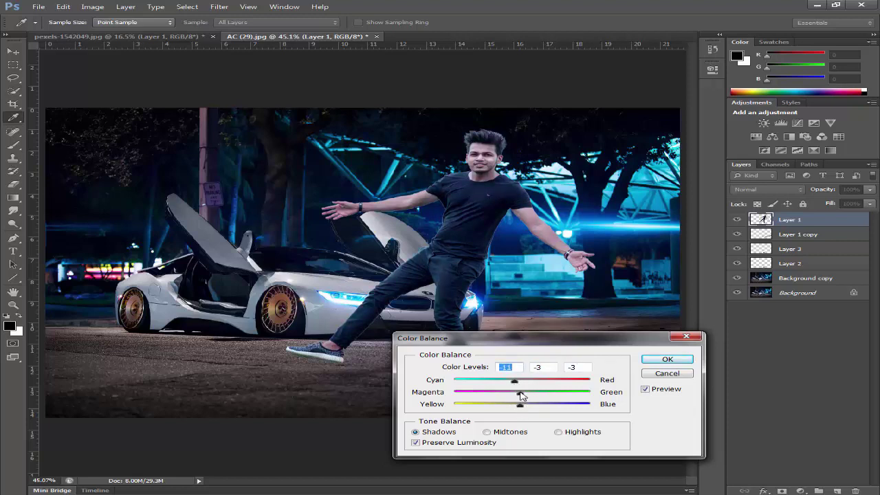
pyautogui.click(516, 392)
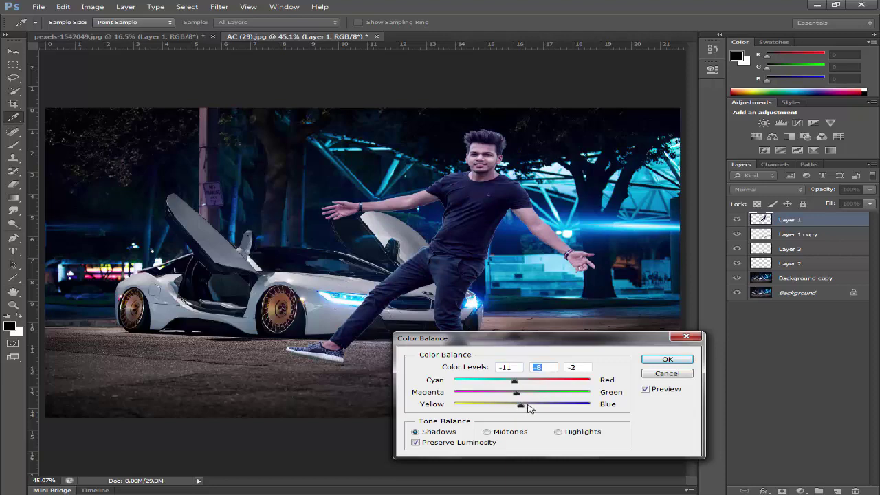
pyautogui.moveTo(528, 406); pyautogui.dragTo(515, 405)
pyautogui.click(659, 360)
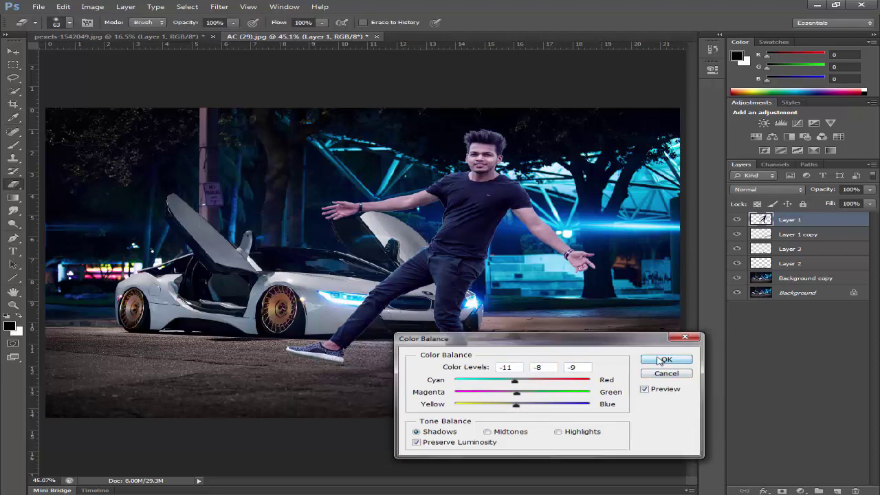
# Step: Brighten the man's layer slightly with Levels by setting the midtone input level to 1.06
pyautogui.click(92, 6)
pyautogui.moveTo(113, 32)
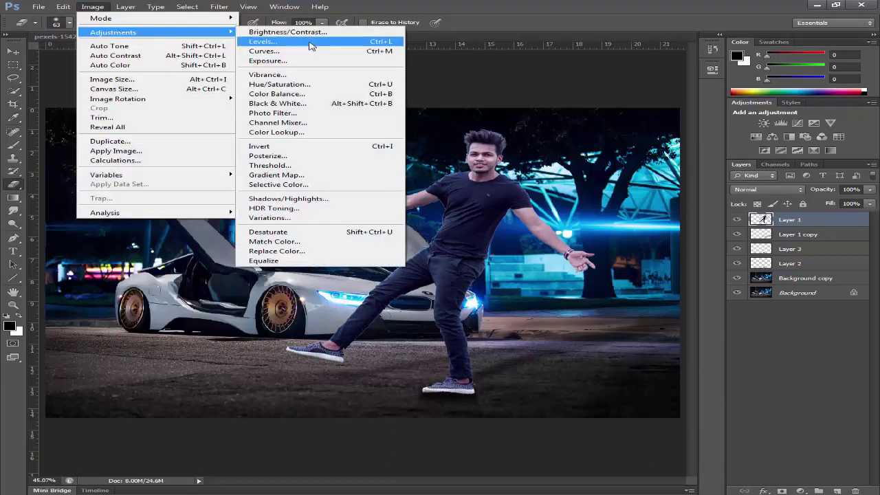
pyautogui.click(310, 43)
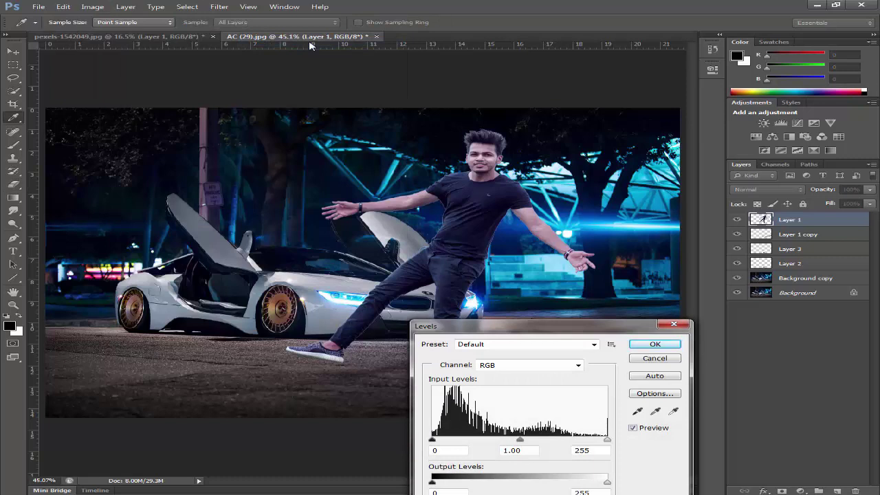
pyautogui.moveTo(432, 439)
pyautogui.mouseDown()
pyautogui.moveTo(441, 439)
pyautogui.moveTo(424, 445)
pyautogui.mouseUp()
pyautogui.moveTo(512, 440); pyautogui.dragTo(512, 440)
pyautogui.moveTo(607, 439); pyautogui.dragTo(628, 445)
pyautogui.press('Tab')
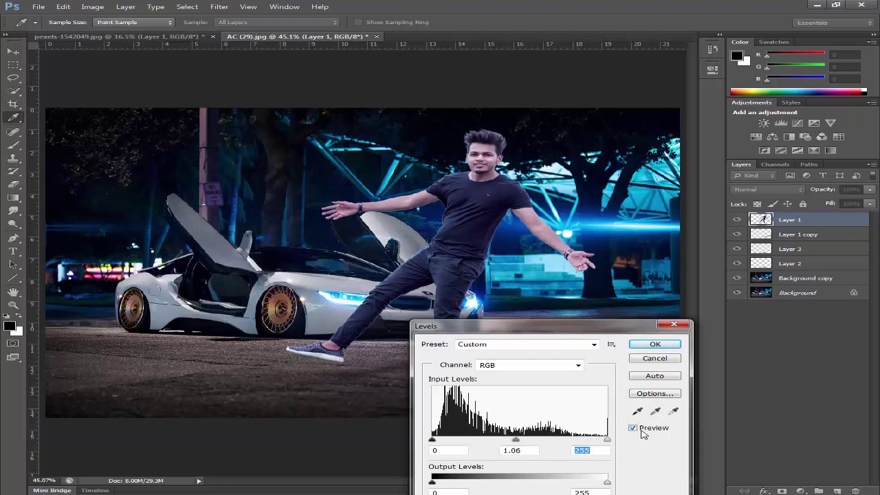
pyautogui.click(655, 344)
pyautogui.press('e')
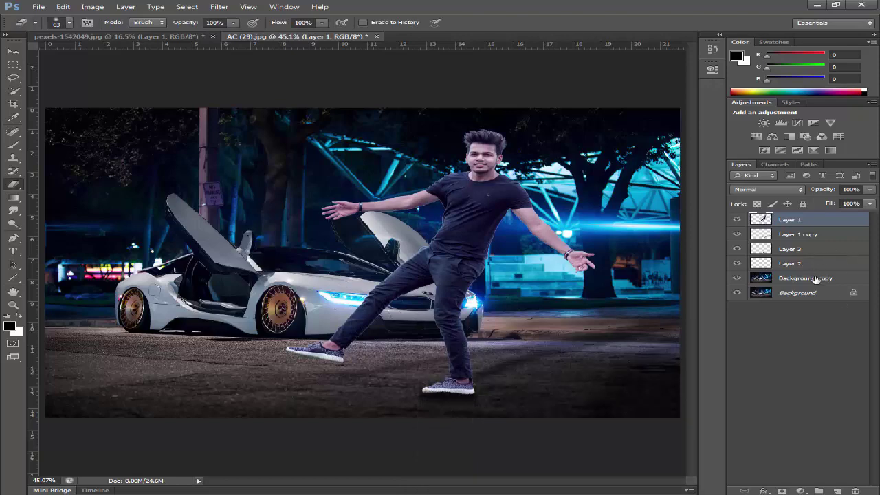
pyautogui.click(806, 277)
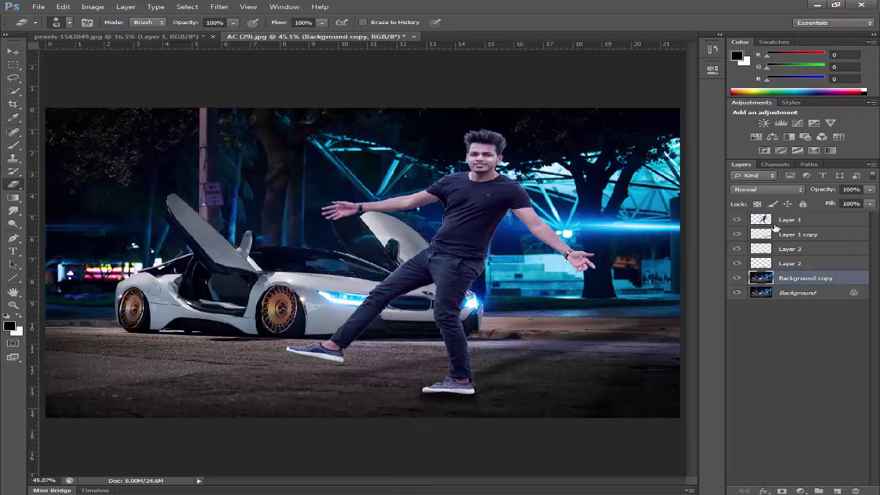
pyautogui.click(774, 225)
pyautogui.click(92, 6)
pyautogui.moveTo(138, 32)
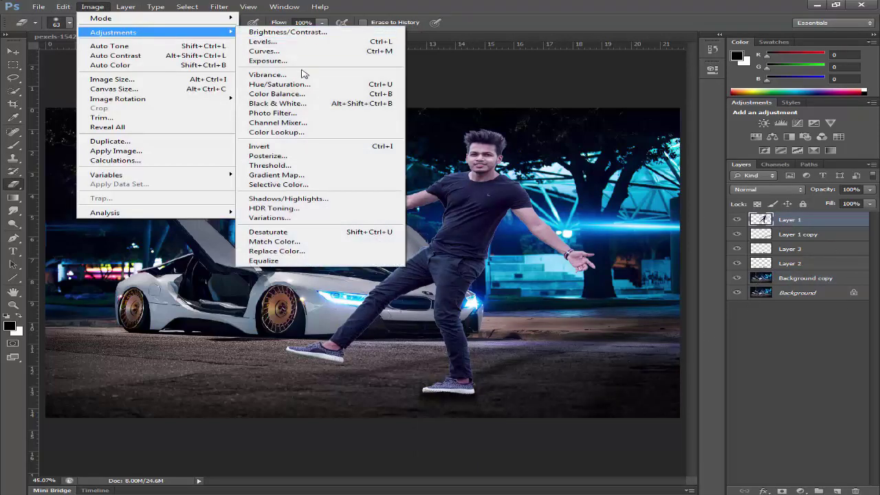
pyautogui.click(303, 61)
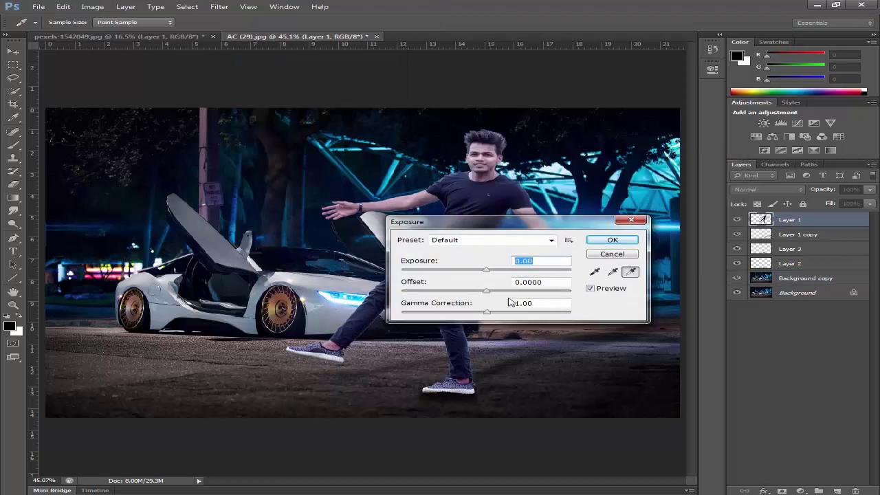
pyautogui.moveTo(487, 272); pyautogui.dragTo(491, 294)
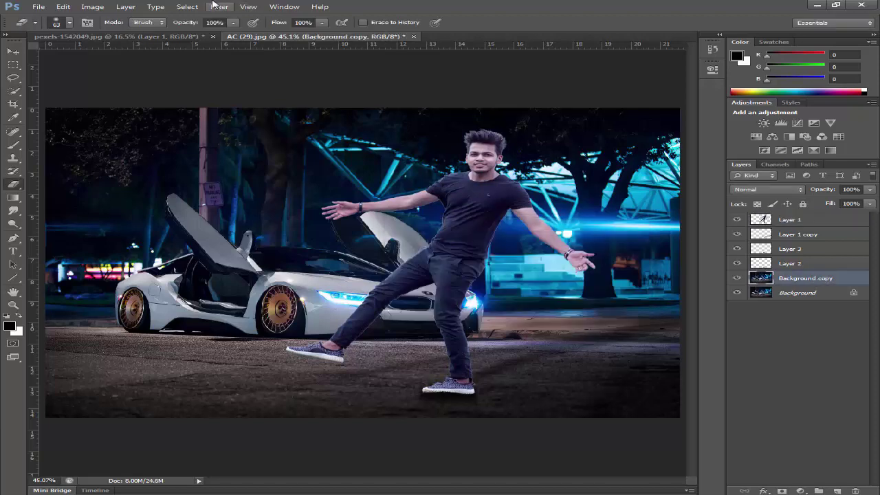
# Step: Start a Tilt-Shift blur on the Background copy layer and move its focus band down onto the ground at the man's feet
pyautogui.click(219, 6)
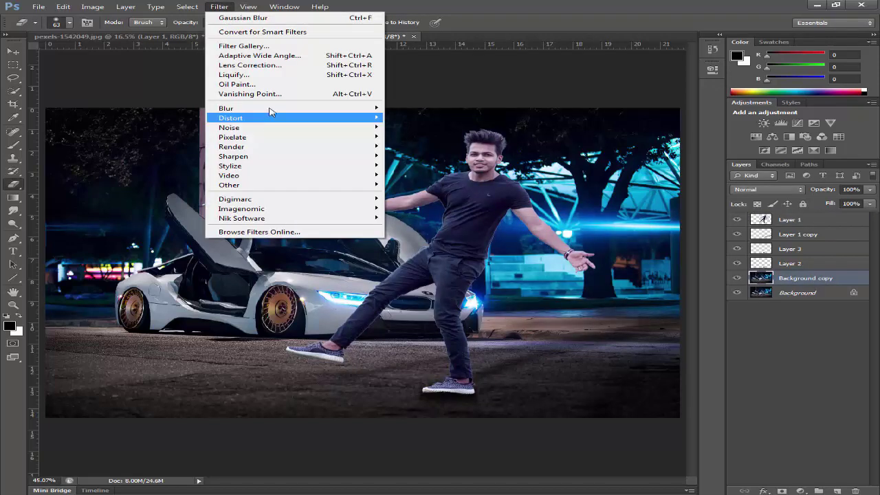
pyautogui.moveTo(226, 110)
pyautogui.click(385, 116)
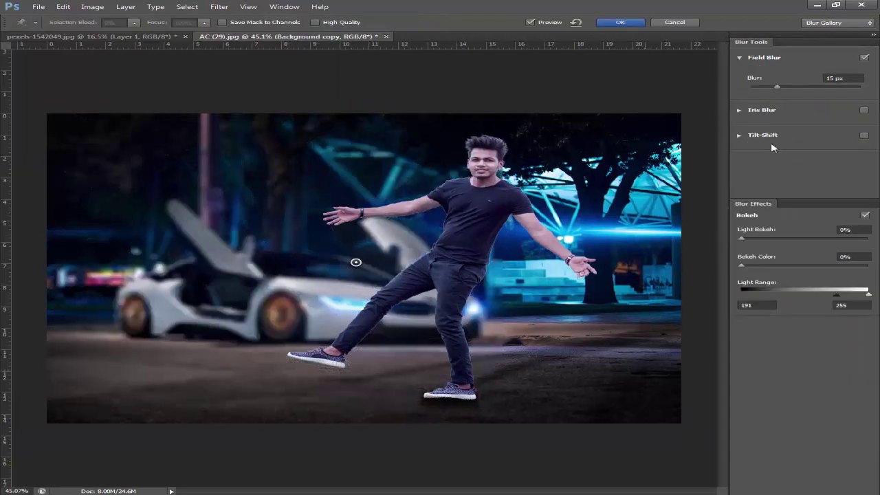
pyautogui.click(760, 137)
pyautogui.click(864, 135)
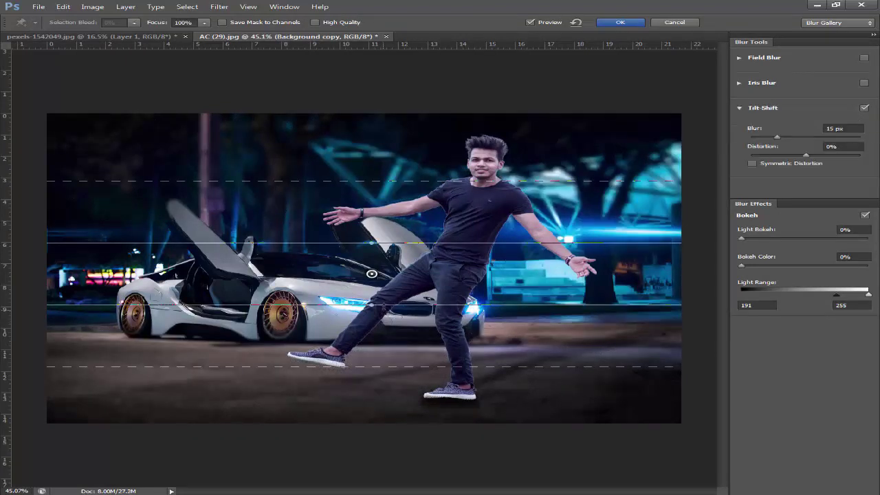
pyautogui.moveTo(383, 304); pyautogui.dragTo(371, 485)
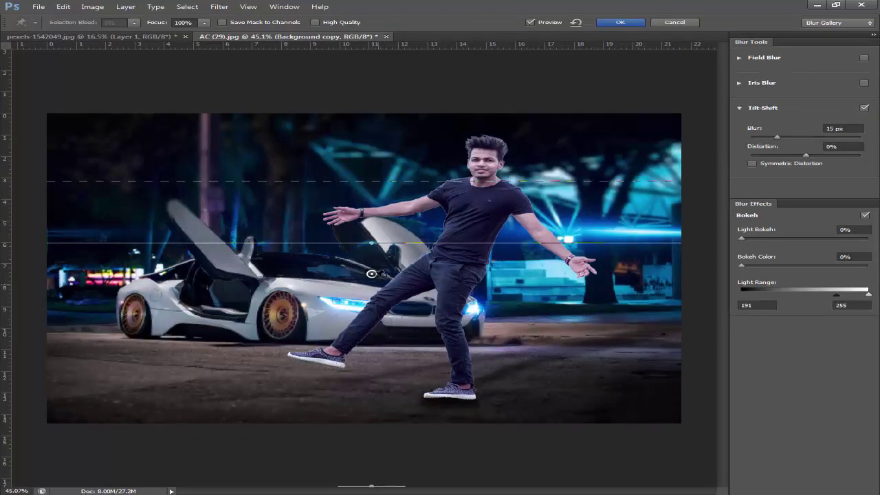
pyautogui.moveTo(371, 273); pyautogui.dragTo(392, 392)
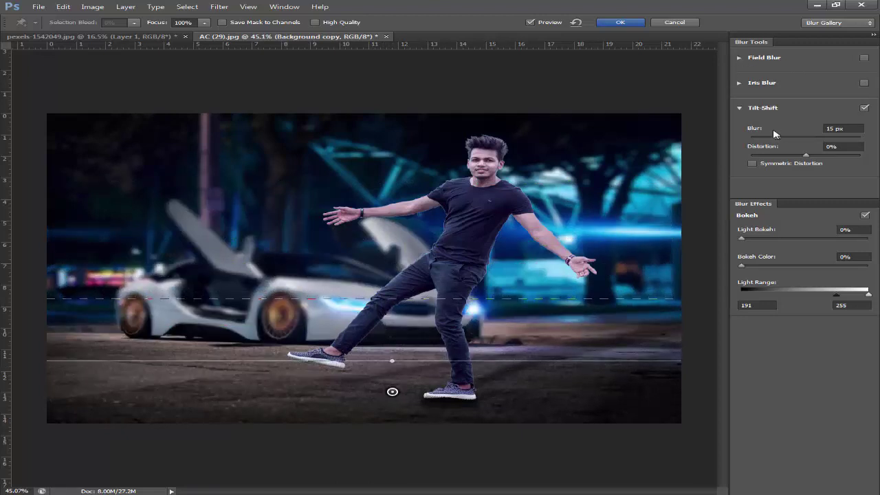
# Step: Set the Tilt-Shift blur to 25 px, the light bokeh to 46% and the light range to 122–130
pyautogui.moveTo(775, 136); pyautogui.dragTo(786, 137)
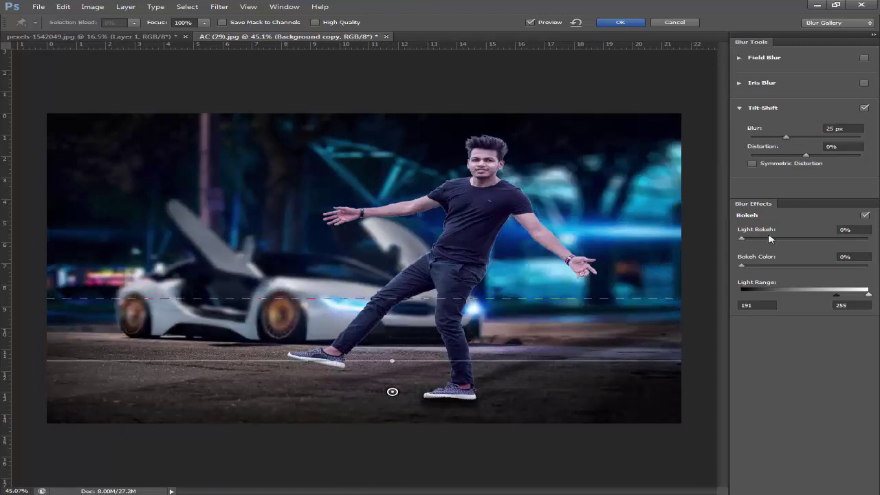
pyautogui.moveTo(769, 239); pyautogui.dragTo(798, 239)
pyautogui.moveTo(835, 295); pyautogui.dragTo(800, 297)
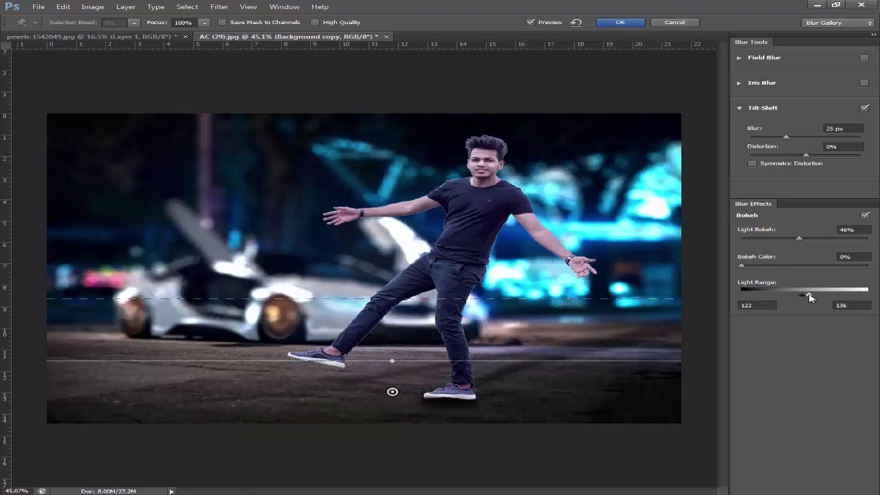
pyautogui.moveTo(807, 297); pyautogui.dragTo(805, 297)
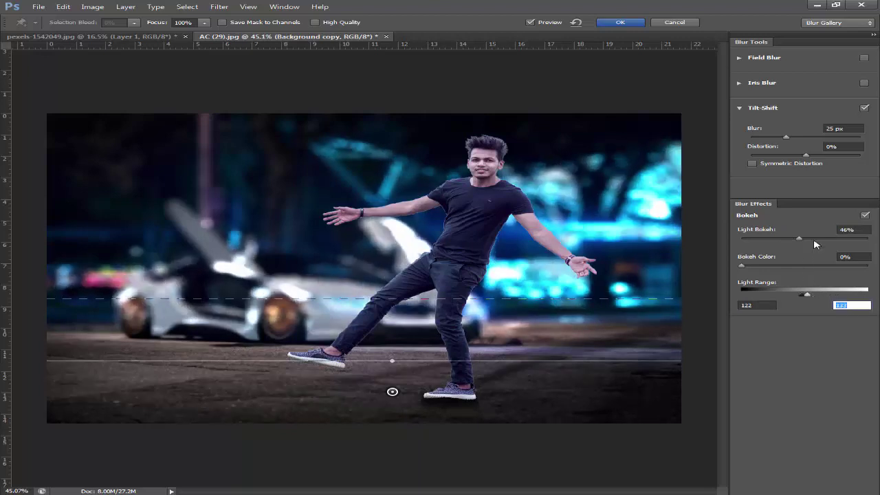
pyautogui.doubleClick(838, 305)
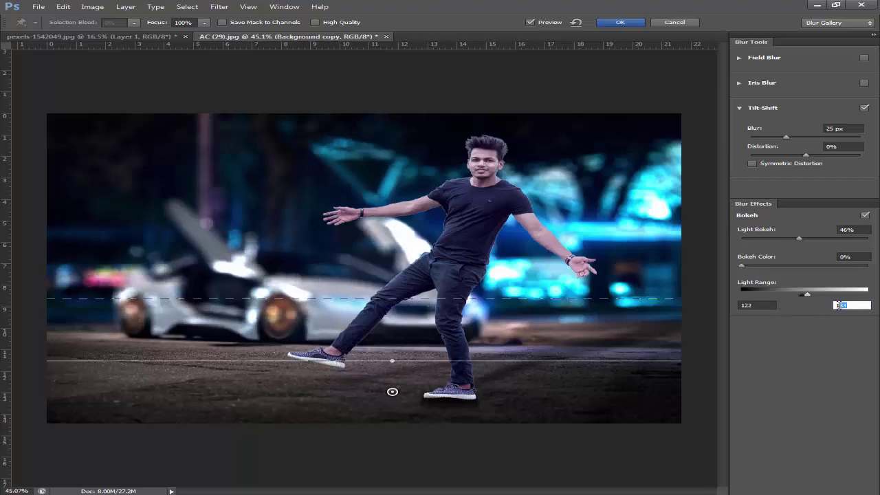
pyautogui.write('23')
pyautogui.moveTo(850, 305); pyautogui.dragTo(840, 305)
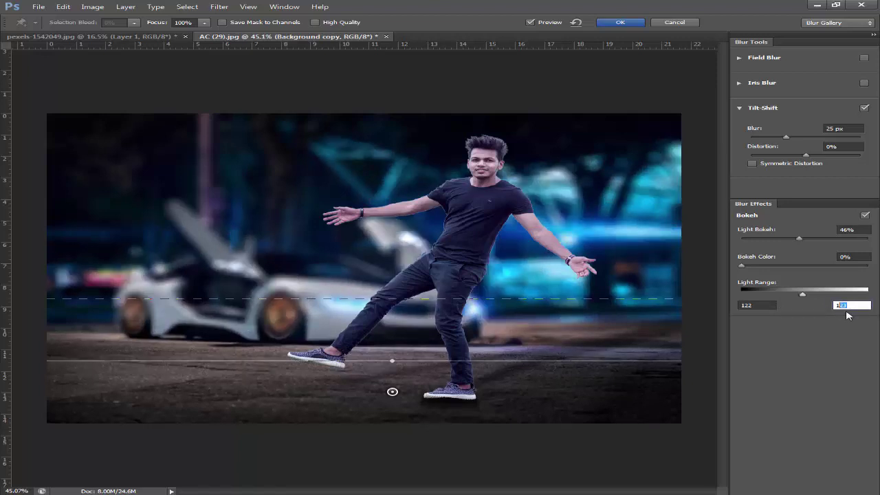
pyautogui.write('30')
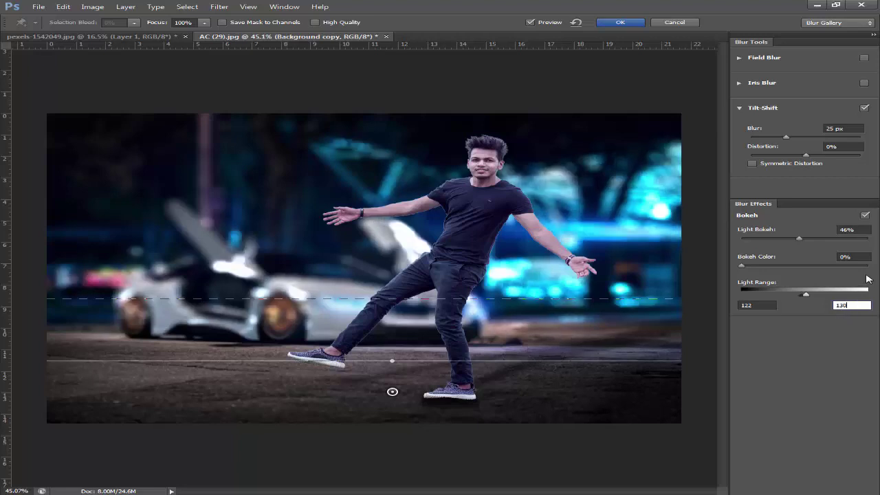
# Step: Adjust the light bokeh to 51% and the Tilt-Shift blur to 35 px
pyautogui.click(813, 240)
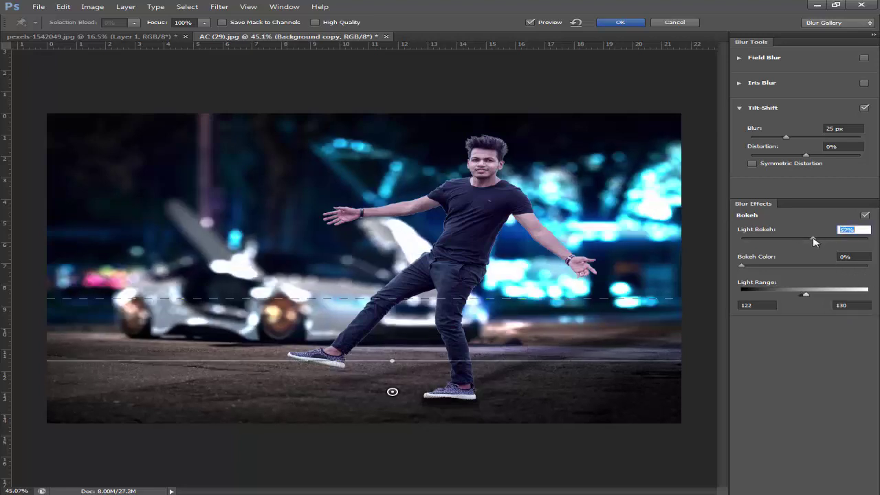
pyautogui.moveTo(802, 240); pyautogui.dragTo(806, 241)
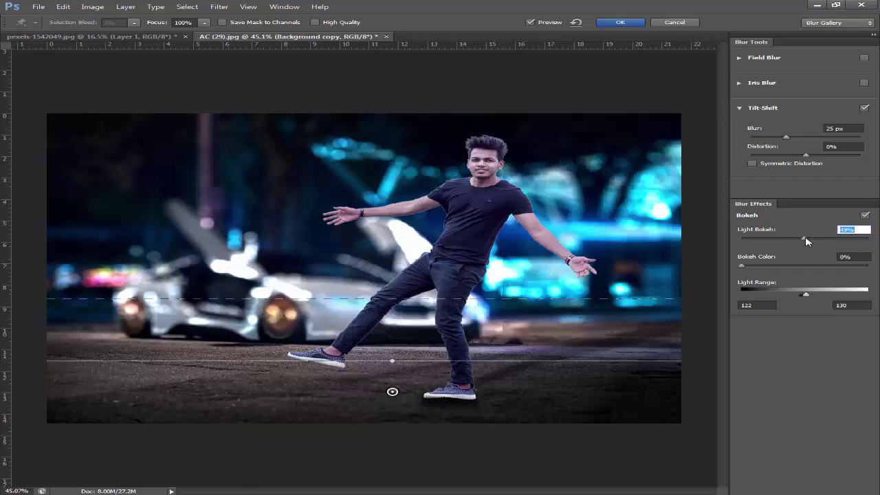
pyautogui.click(797, 139)
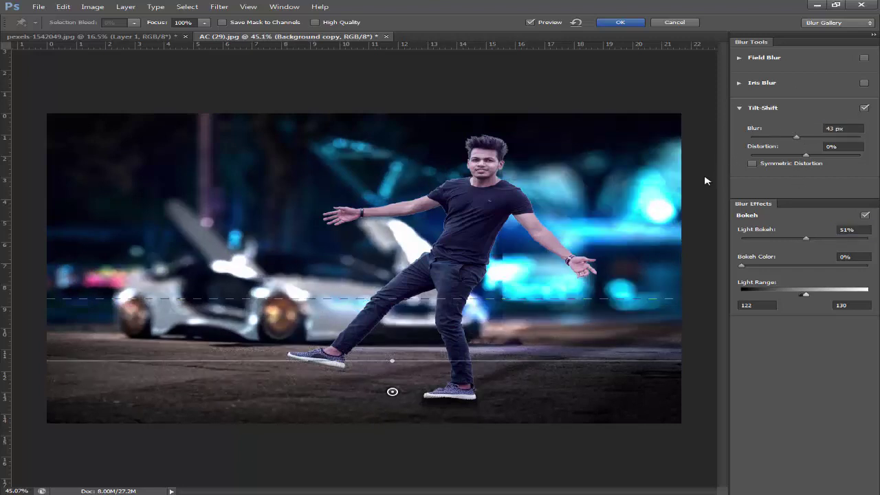
pyautogui.click(794, 139)
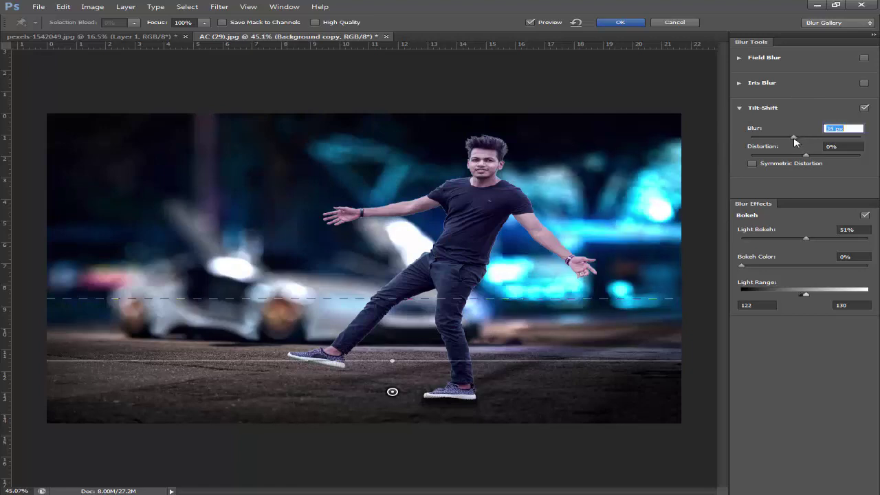
pyautogui.click(795, 138)
# Step: Narrow the bokeh light range to 120–123
pyautogui.click(761, 305)
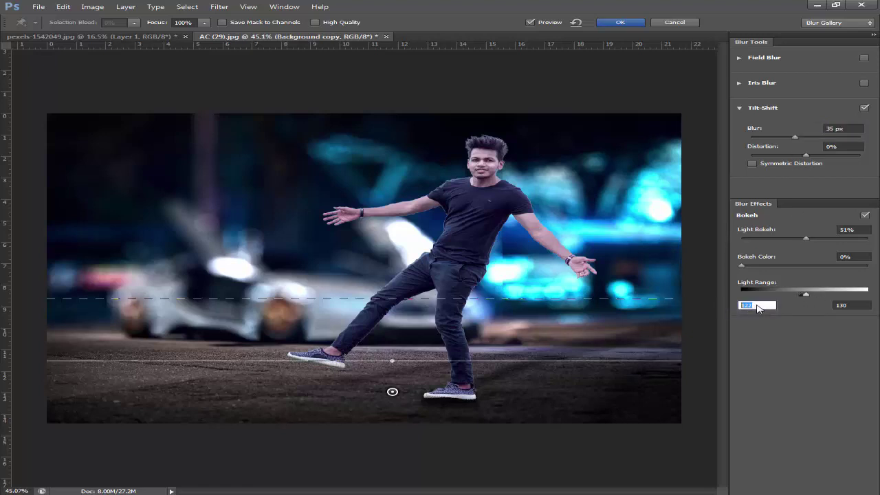
pyautogui.write('120')
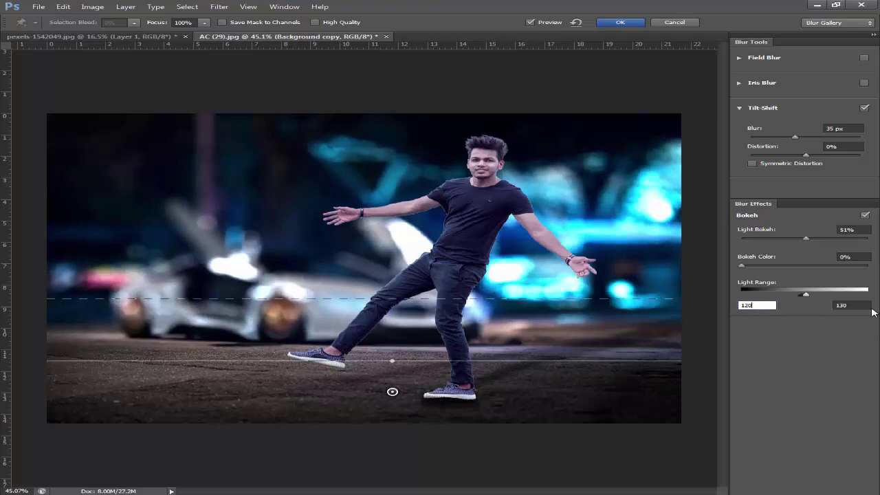
pyautogui.click(833, 305)
pyautogui.write('125')
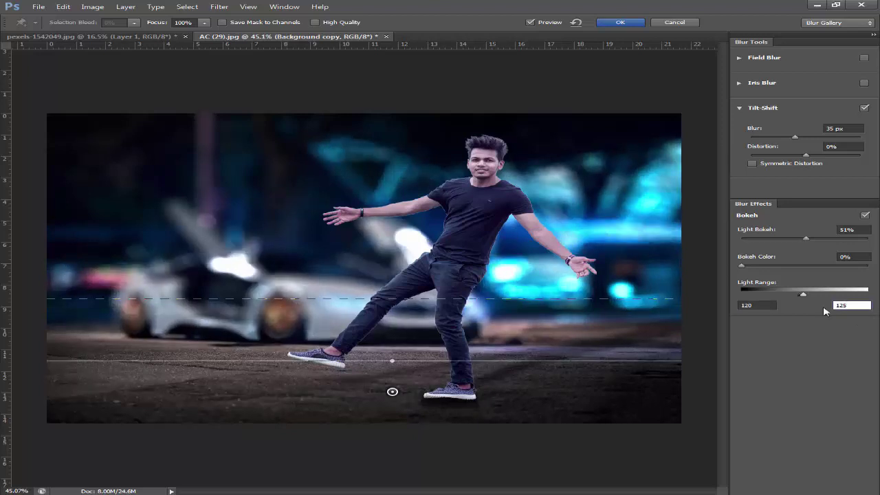
pyautogui.moveTo(851, 305); pyautogui.dragTo(818, 311)
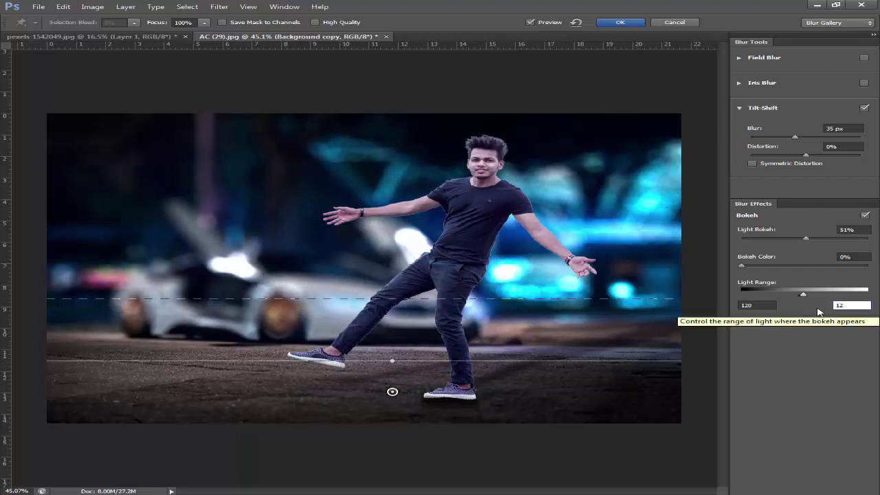
pyautogui.write('8')
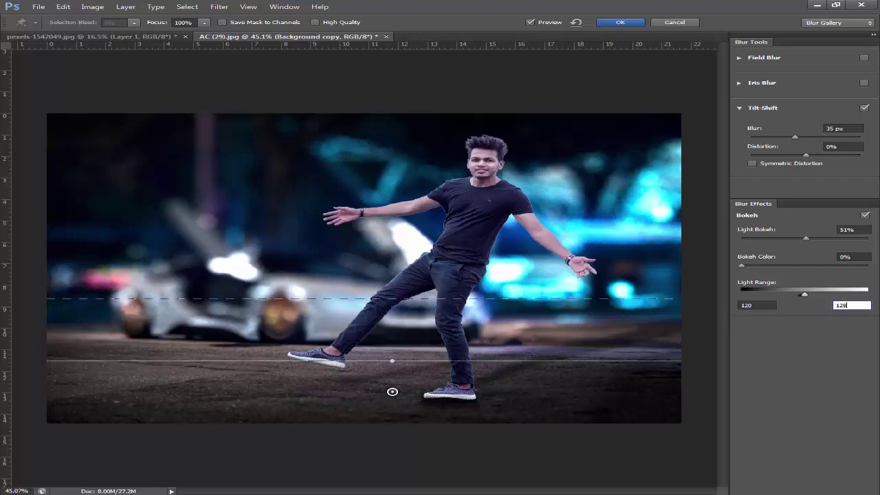
pyautogui.hotkey('ctrl', 'a')
pyautogui.write('1')
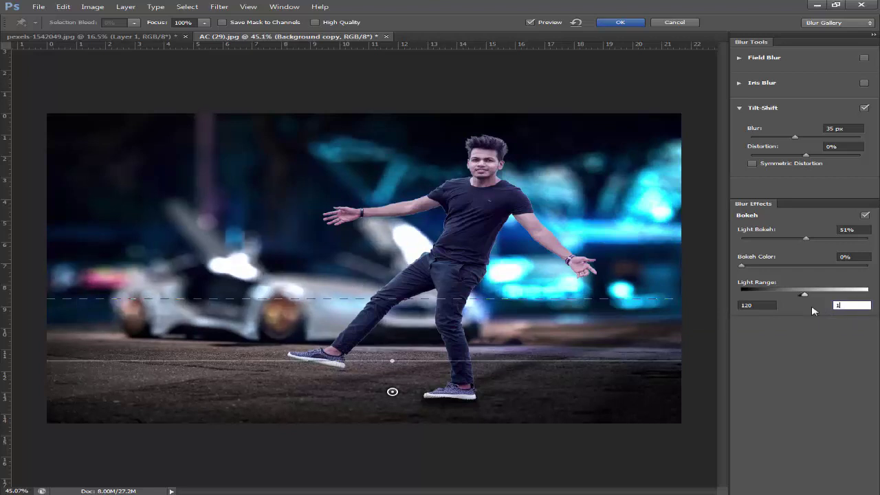
pyautogui.write('2')
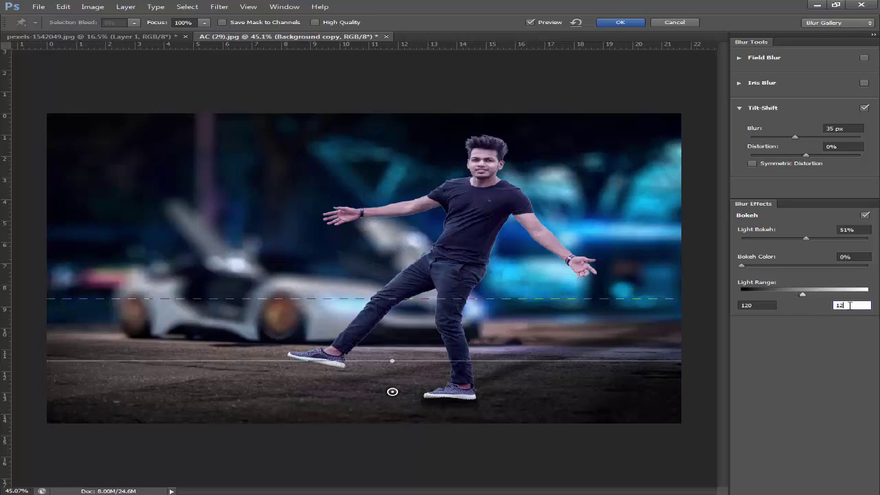
pyautogui.write('13')
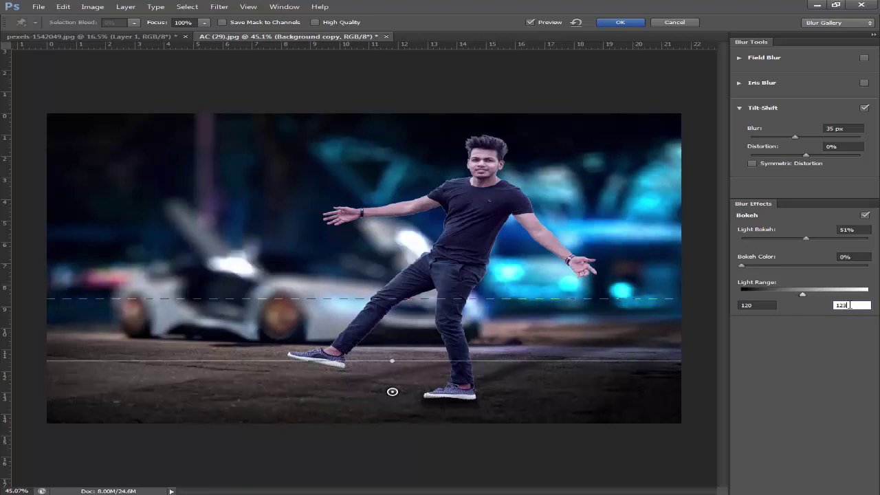
# Step: Set the light bokeh to 53% and the bokeh color to 1%
pyautogui.click(820, 239)
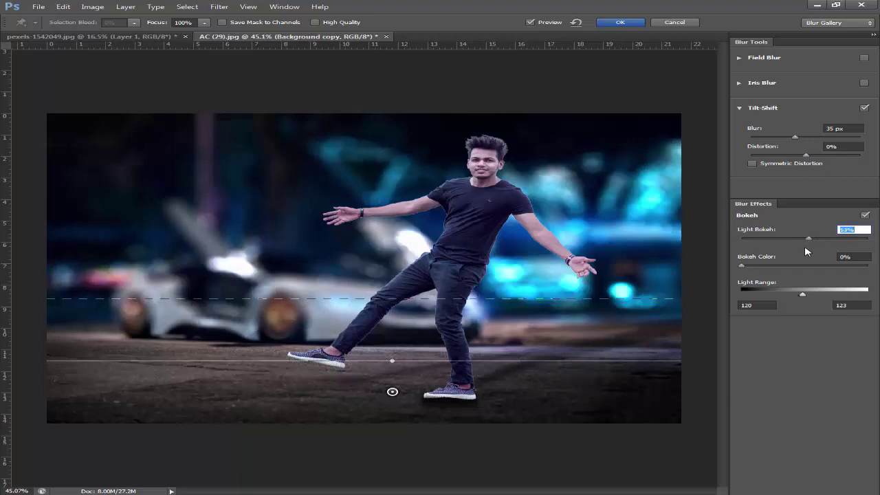
pyautogui.click(844, 257)
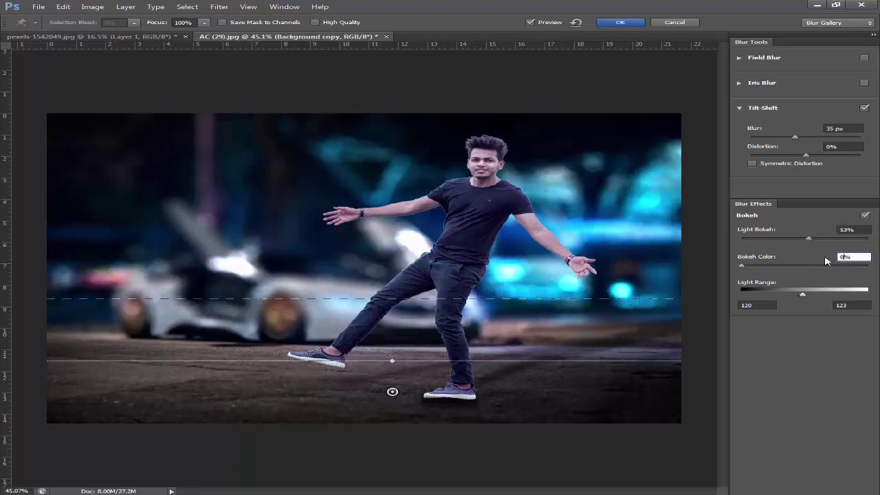
pyautogui.write('1')
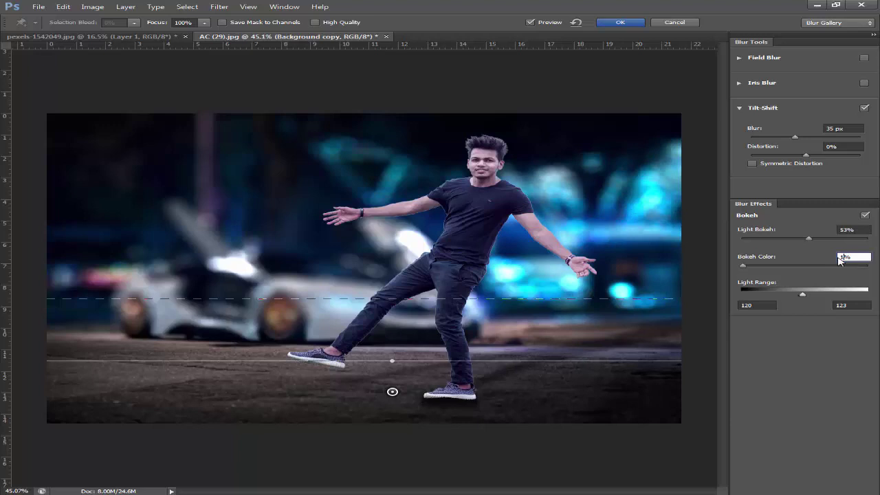
# Step: Increase the Tilt-Shift blur to 54 px and apply it to the background
pyautogui.moveTo(793, 134); pyautogui.dragTo(799, 138)
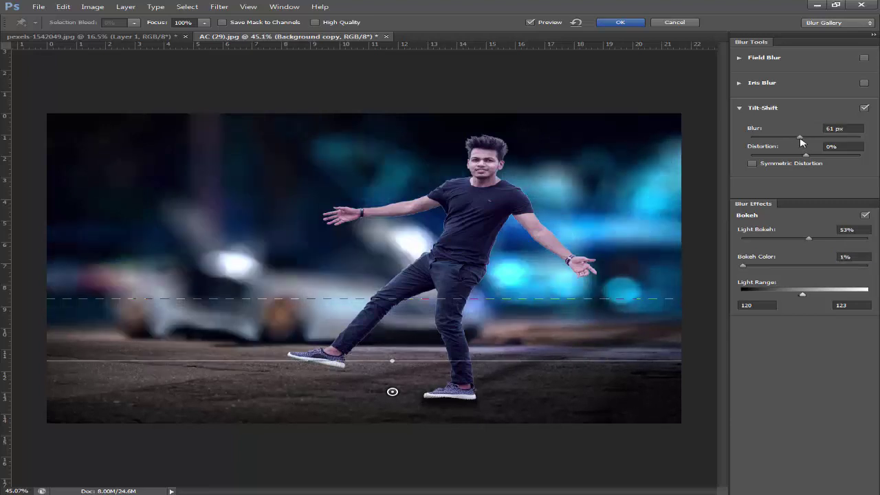
pyautogui.click(800, 138)
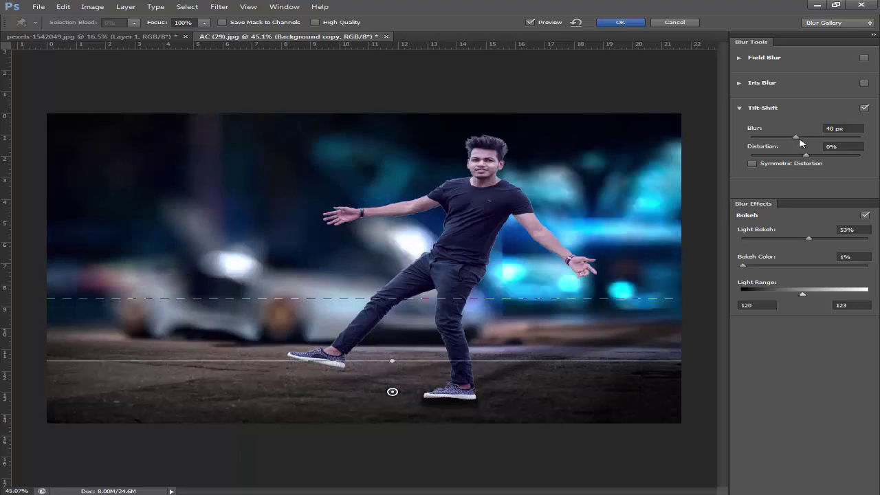
pyautogui.click(798, 137)
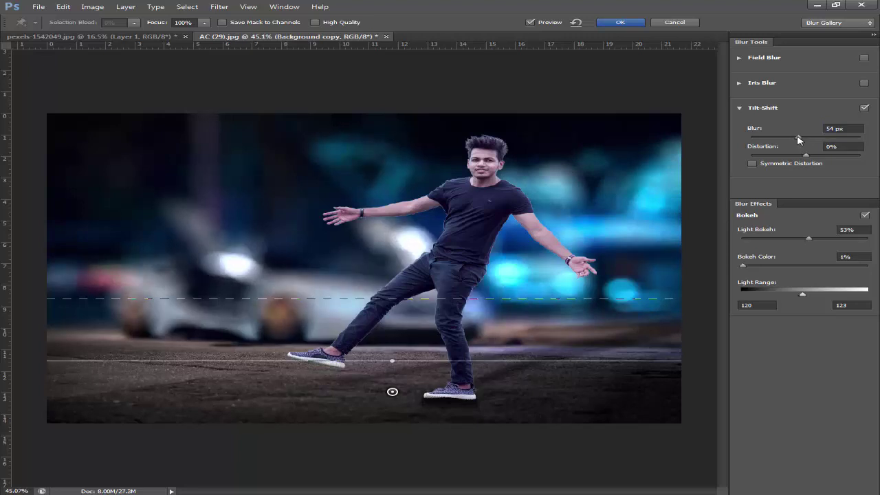
pyautogui.click(622, 23)
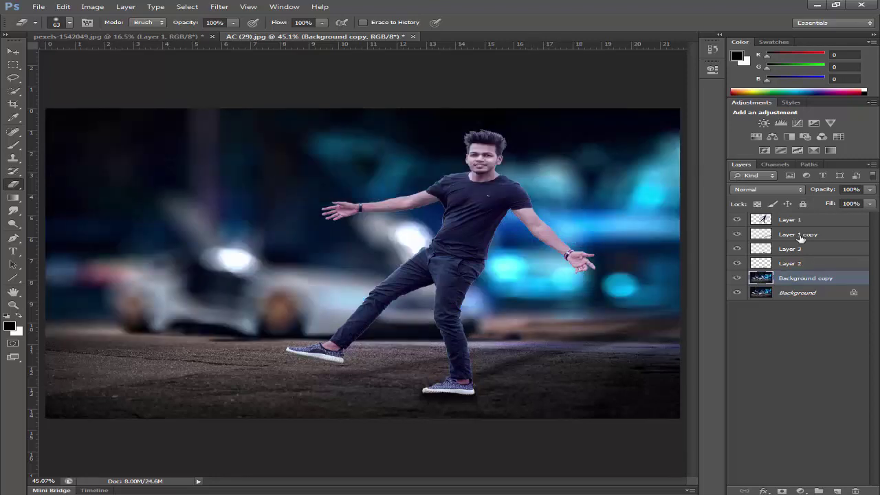
# Step: Select Layer 1, the layer holding the cut-out man, to retouch his hair
pyautogui.click(798, 237)
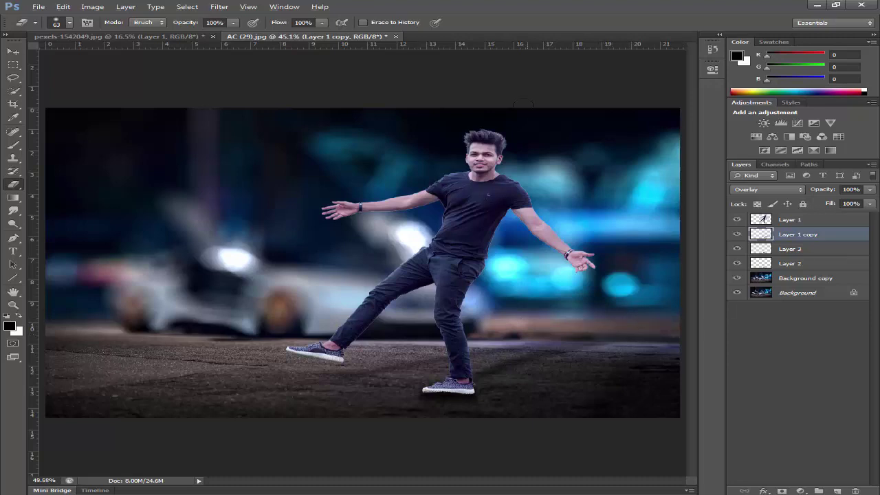
pyautogui.scroll(9, 495, 139)
pyautogui.click(791, 222)
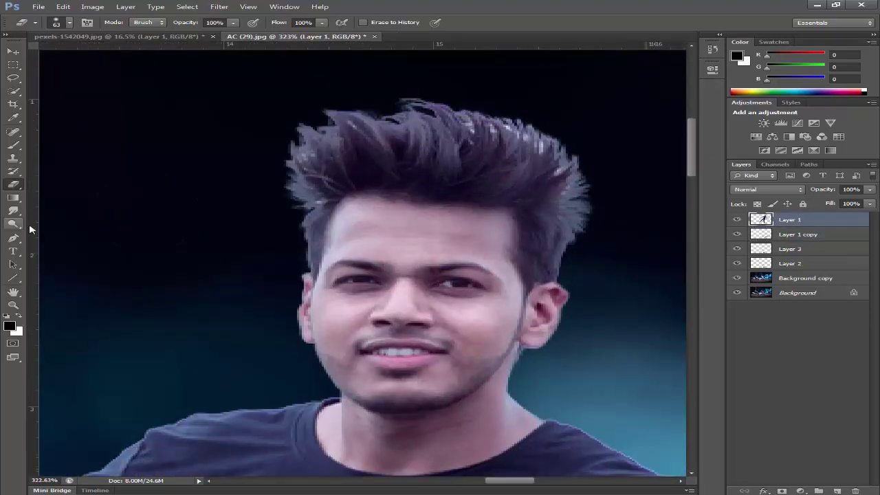
# Step: Try sharpening the bright strands at the upper right of the man's hair with the Sharpen tool at 50% strength
pyautogui.click(15, 212)
pyautogui.keyDown('alt'); pyautogui.click(14, 213); pyautogui.keyUp('alt')
pyautogui.keyDown('alt'); pyautogui.click(15, 214); pyautogui.keyUp('alt')
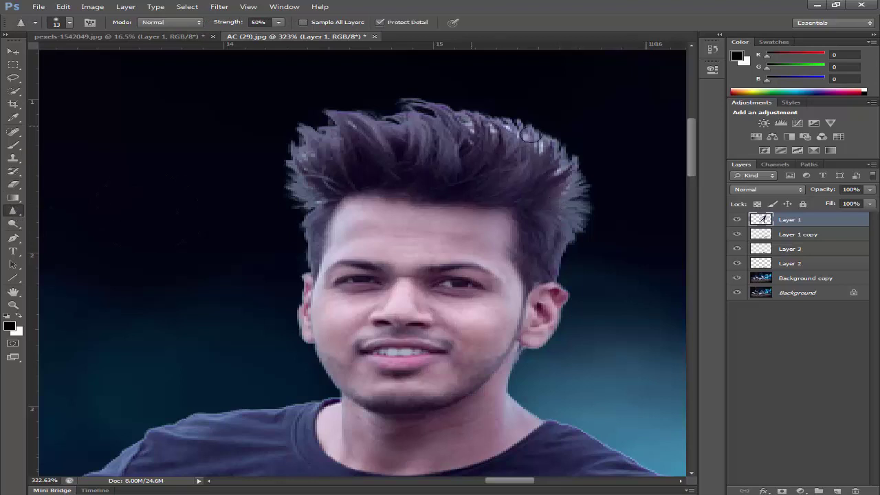
pyautogui.moveTo(530, 134)
pyautogui.mouseDown()
pyautogui.moveTo(519, 140)
pyautogui.moveTo(539, 143)
pyautogui.mouseUp()
pyautogui.rightClick(576, 214)
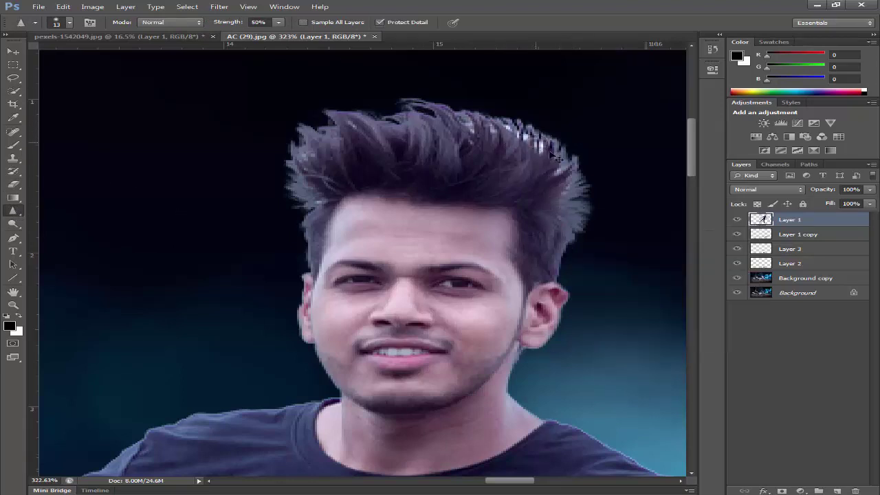
# Step: Darken the light strands along the top and left side of the hair using a 24 px Burn tool on Midtones at 50% exposure
pyautogui.click(14, 225)
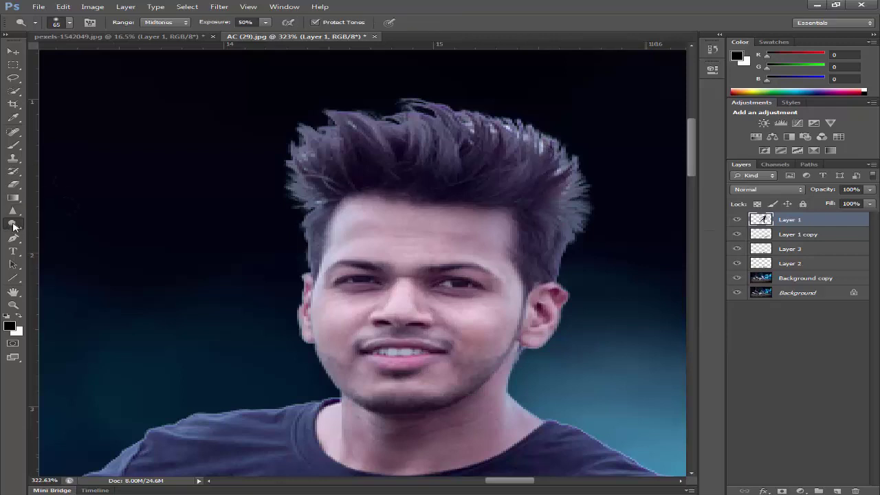
pyautogui.keyDown('alt'); pyautogui.click(14, 226); pyautogui.keyUp('alt')
pyautogui.scroll(4, 530, 142)
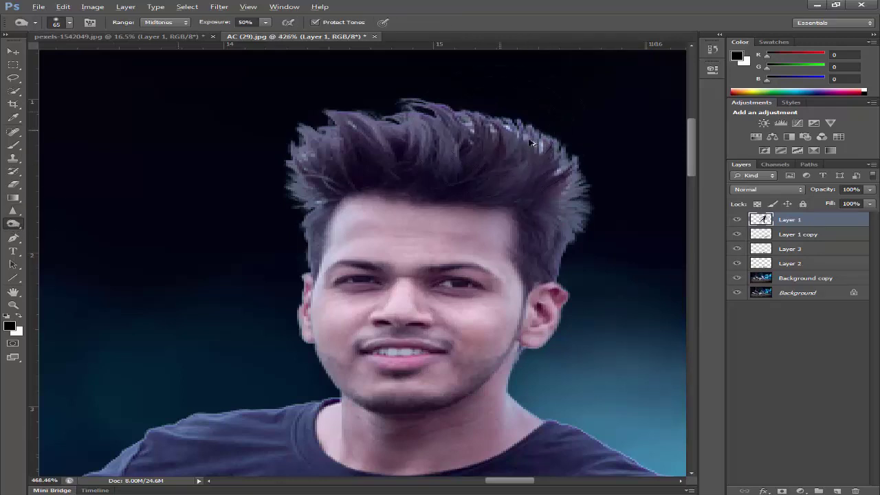
pyautogui.scroll(1, 531, 143)
pyautogui.moveTo(532, 142); pyautogui.dragTo(439, 141)
pyautogui.moveTo(503, 133); pyautogui.dragTo(285, 110)
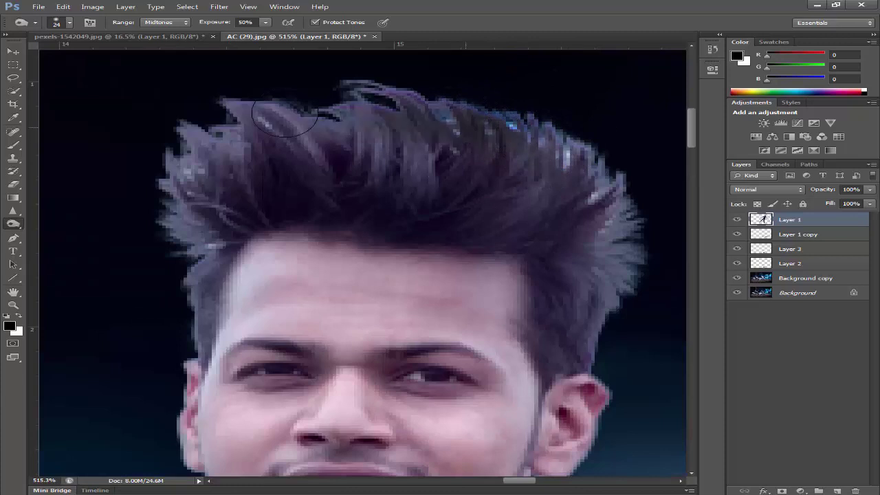
pyautogui.moveTo(360, 167); pyautogui.dragTo(342, 145)
pyautogui.moveTo(191, 126)
pyautogui.mouseDown()
pyautogui.moveTo(164, 176)
pyautogui.moveTo(169, 209)
pyautogui.moveTo(150, 179)
pyautogui.moveTo(167, 206)
pyautogui.mouseUp()
pyautogui.moveTo(271, 192); pyautogui.dragTo(201, 224)
# Step: Burn the light edge strands on the right side of the man's hair, from the crown down to above the ear
pyautogui.moveTo(455, 156)
pyautogui.mouseDown()
pyautogui.moveTo(493, 169)
pyautogui.moveTo(483, 169)
pyautogui.moveTo(515, 217)
pyautogui.moveTo(526, 262)
pyautogui.mouseUp()
pyautogui.moveTo(528, 271); pyautogui.dragTo(492, 200)
pyautogui.moveTo(485, 180)
pyautogui.mouseDown()
pyautogui.moveTo(484, 246)
pyautogui.moveTo(516, 187)
pyautogui.mouseUp()
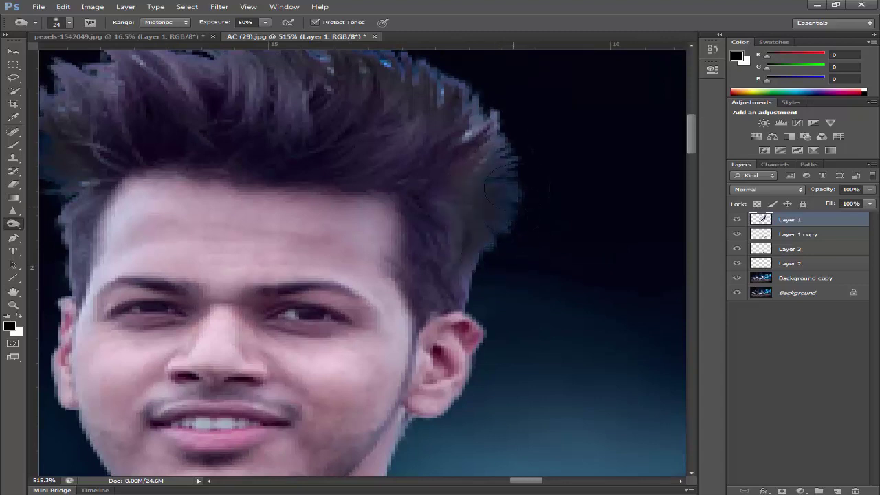
pyautogui.moveTo(320, 128)
pyautogui.mouseDown()
pyautogui.moveTo(347, 150)
pyautogui.moveTo(317, 115)
pyautogui.moveTo(264, 96)
pyautogui.moveTo(231, 123)
pyautogui.moveTo(170, 109)
pyautogui.moveTo(182, 166)
pyautogui.moveTo(134, 124)
pyautogui.moveTo(124, 169)
pyautogui.mouseUp()
pyautogui.moveTo(530, 184)
pyautogui.mouseDown()
pyautogui.moveTo(547, 205)
pyautogui.moveTo(496, 155)
pyautogui.moveTo(410, 127)
pyautogui.moveTo(381, 131)
pyautogui.moveTo(455, 159)
pyautogui.mouseUp()
pyautogui.moveTo(519, 340); pyautogui.dragTo(517, 359)
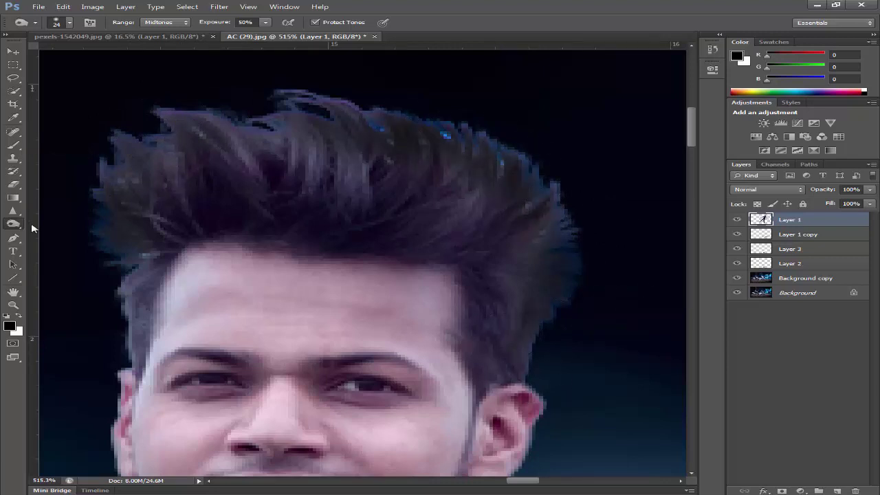
# Step: Burn the remaining light strands on the crown and near the left temple of the man's hair
pyautogui.moveTo(305, 158)
pyautogui.mouseDown()
pyautogui.moveTo(331, 195)
pyautogui.moveTo(306, 152)
pyautogui.mouseUp()
pyautogui.moveTo(301, 112)
pyautogui.mouseDown()
pyautogui.moveTo(295, 98)
pyautogui.moveTo(343, 107)
pyautogui.moveTo(369, 129)
pyautogui.mouseUp()
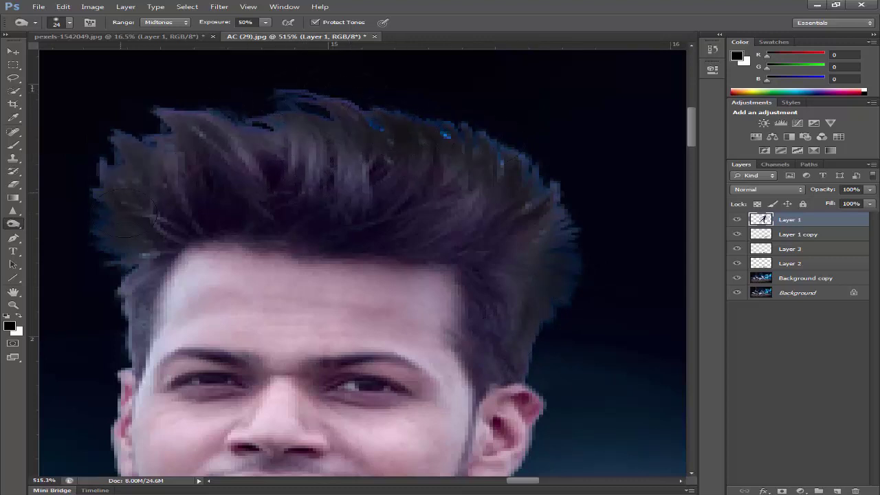
pyautogui.moveTo(135, 261)
pyautogui.mouseDown()
pyautogui.moveTo(138, 296)
pyautogui.moveTo(130, 357)
pyautogui.moveTo(114, 309)
pyautogui.moveTo(156, 250)
pyautogui.mouseUp()
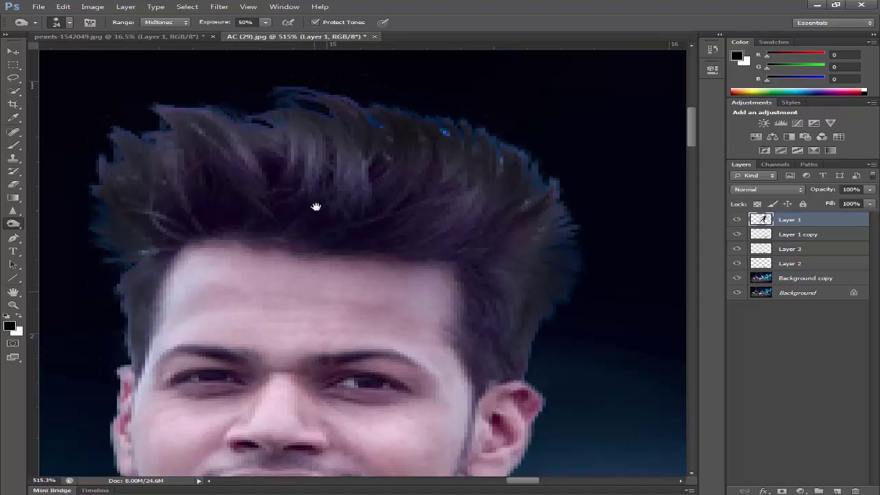
pyautogui.moveTo(314, 206); pyautogui.dragTo(319, 111)
pyautogui.moveTo(290, 259); pyautogui.dragTo(231, 387)
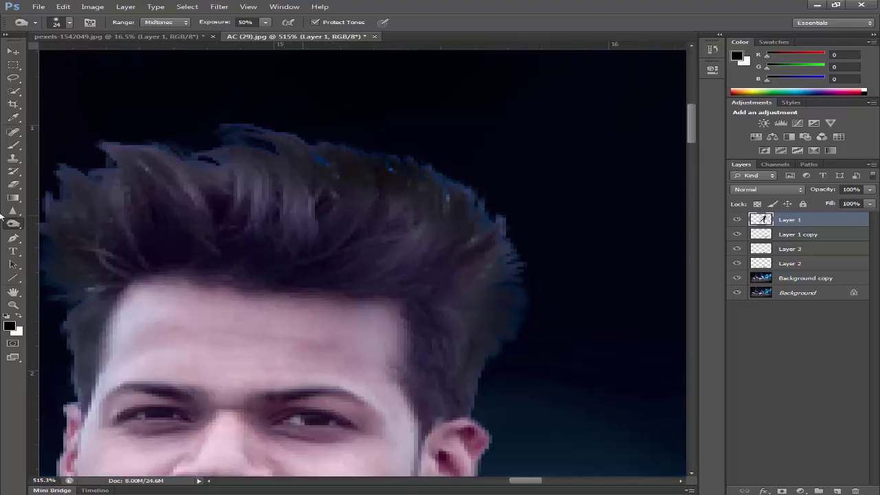
# Step: Switch to the Smudge tool and choose the 27 px spatter brush tip
pyautogui.keyDown('alt'); pyautogui.click(15, 225); pyautogui.keyUp('alt')
pyautogui.keyDown('alt'); pyautogui.click(15, 225); pyautogui.keyUp('alt')
pyautogui.click(16, 186)
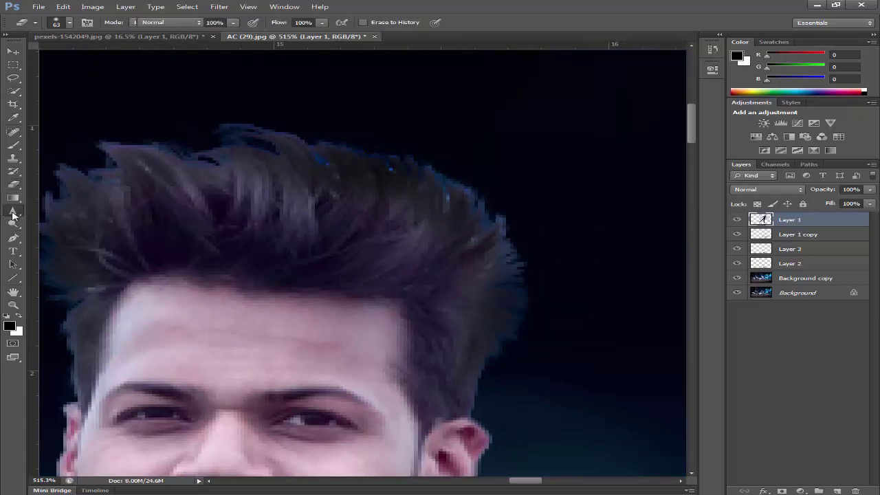
pyautogui.keyDown('alt'); pyautogui.click(14, 212); pyautogui.keyUp('alt')
pyautogui.keyDown('alt'); pyautogui.click(15, 213); pyautogui.keyUp('alt')
pyautogui.rightClick(15, 212)
pyautogui.click(59, 229)
pyautogui.rightClick(324, 202)
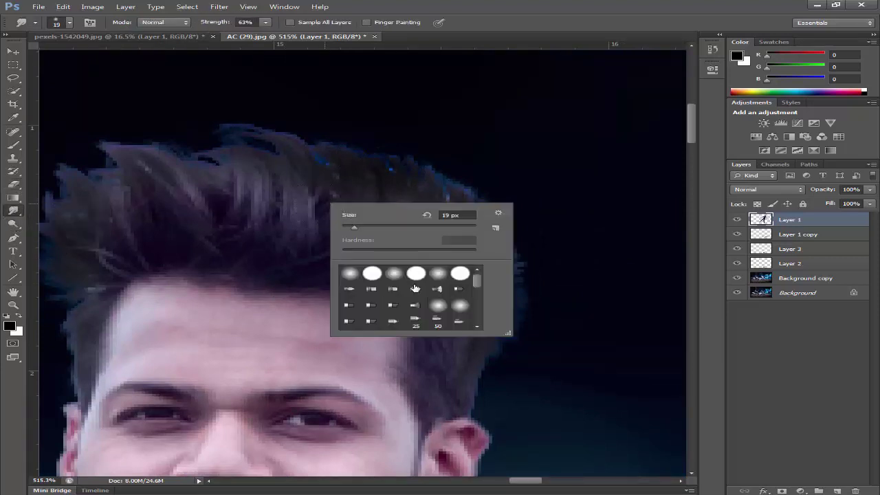
pyautogui.scroll(-3, 434, 319)
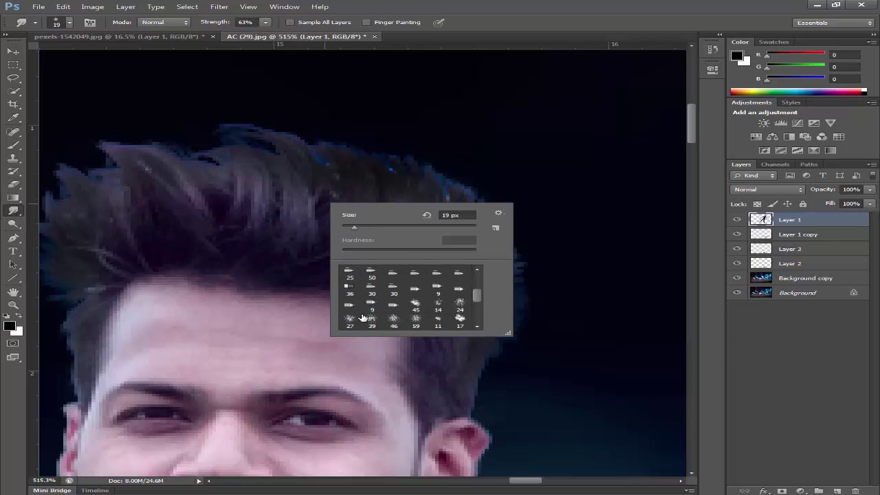
pyautogui.click(352, 320)
pyautogui.click(428, 165)
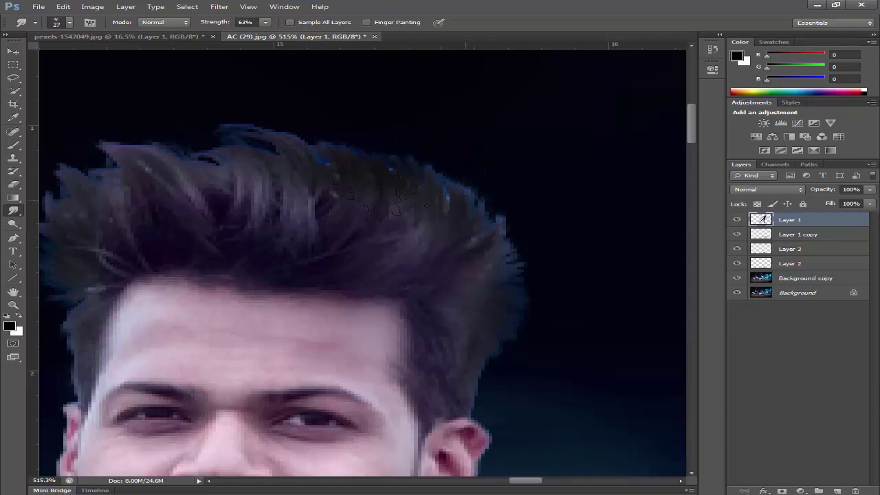
# Step: Reduce the Smudge brush to 21 px and 31% strength, and pull the hair edge outward along the top and upper left
pyautogui.moveTo(406, 183); pyautogui.dragTo(394, 184)
pyautogui.moveTo(245, 164); pyautogui.dragTo(320, 166)
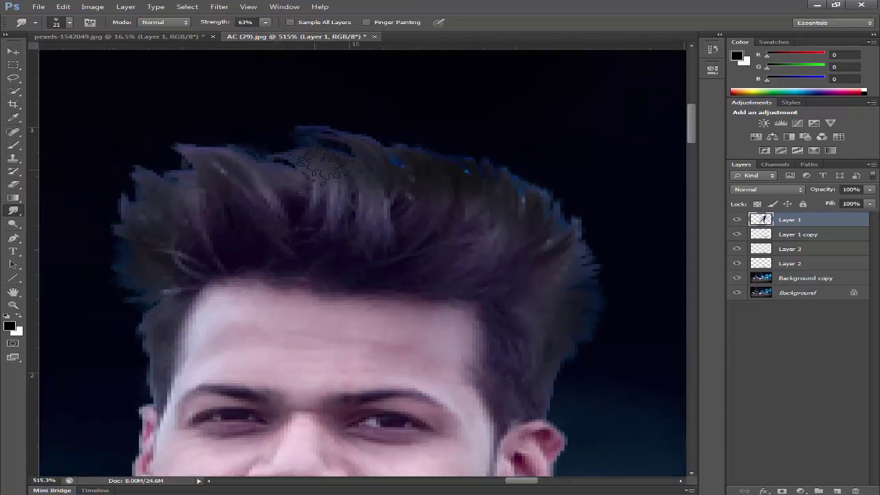
pyautogui.moveTo(218, 22); pyautogui.dragTo(196, 22)
pyautogui.moveTo(323, 152)
pyautogui.mouseDown()
pyautogui.moveTo(303, 139)
pyautogui.moveTo(314, 141)
pyautogui.mouseUp()
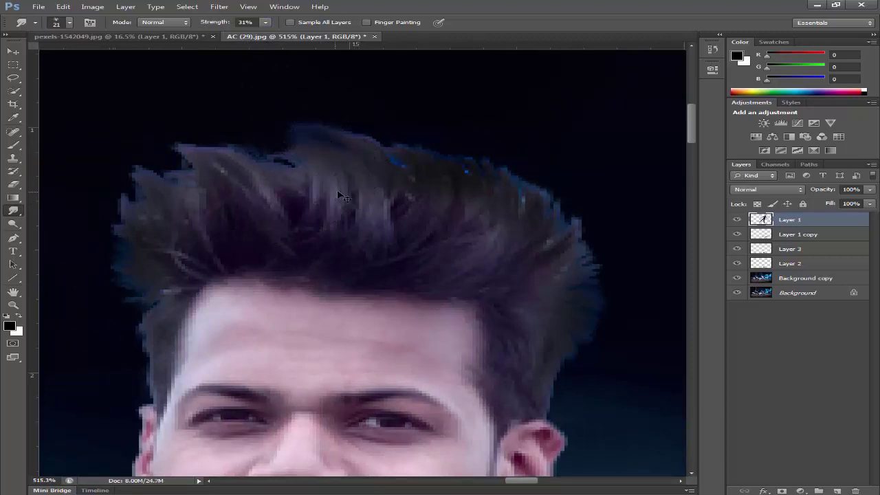
pyautogui.moveTo(320, 180)
pyautogui.mouseDown()
pyautogui.moveTo(284, 151)
pyautogui.moveTo(269, 155)
pyautogui.mouseUp()
pyautogui.moveTo(193, 192); pyautogui.dragTo(171, 159)
pyautogui.moveTo(172, 205); pyautogui.dragTo(139, 166)
pyautogui.moveTo(160, 223); pyautogui.dragTo(126, 195)
pyautogui.moveTo(150, 239); pyautogui.dragTo(117, 219)
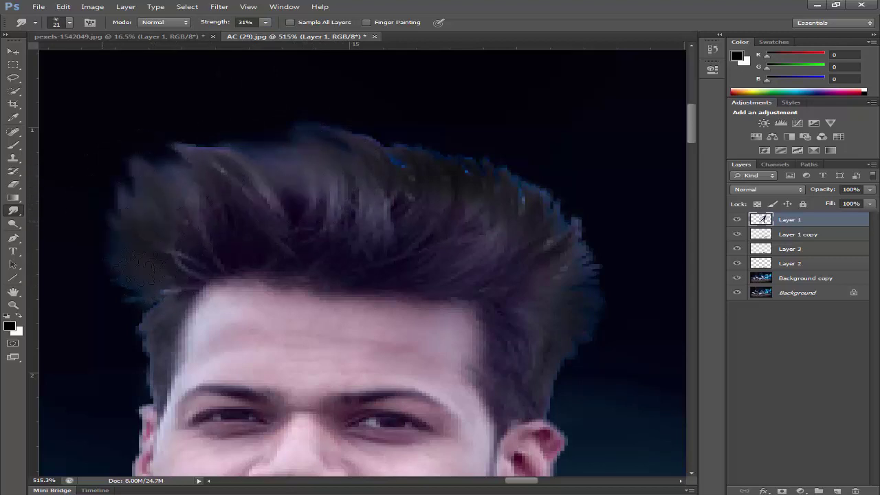
# Step: Smudge the hair edge outward on the left side of the head, from the upper corner down to the temple
pyautogui.moveTo(152, 174); pyautogui.dragTo(134, 155)
pyautogui.moveTo(148, 202)
pyautogui.mouseDown()
pyautogui.moveTo(151, 171)
pyautogui.moveTo(134, 186)
pyautogui.moveTo(152, 186)
pyautogui.moveTo(165, 207)
pyautogui.moveTo(118, 169)
pyautogui.mouseUp()
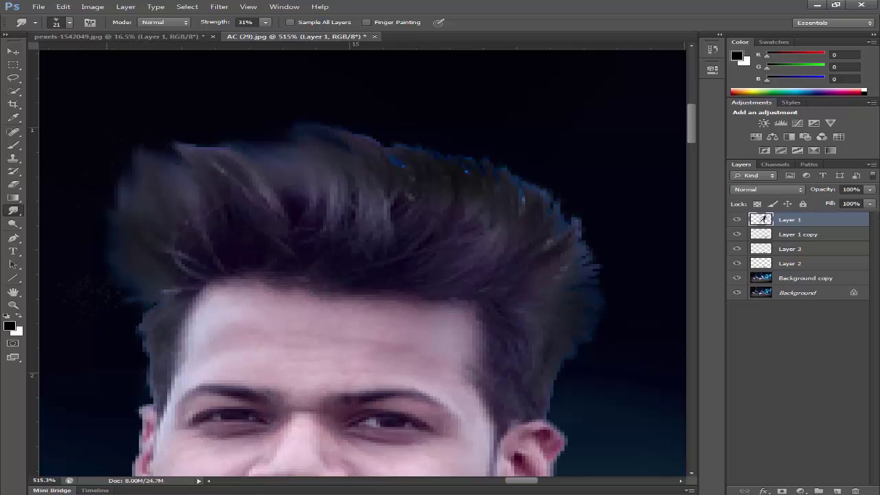
pyautogui.moveTo(154, 340); pyautogui.dragTo(134, 326)
pyautogui.moveTo(156, 366); pyautogui.dragTo(136, 349)
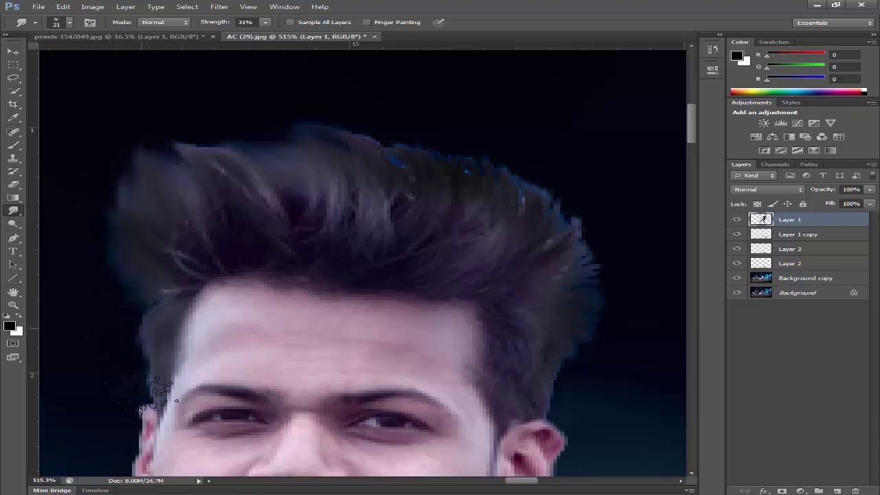
pyautogui.moveTo(162, 400); pyautogui.dragTo(141, 382)
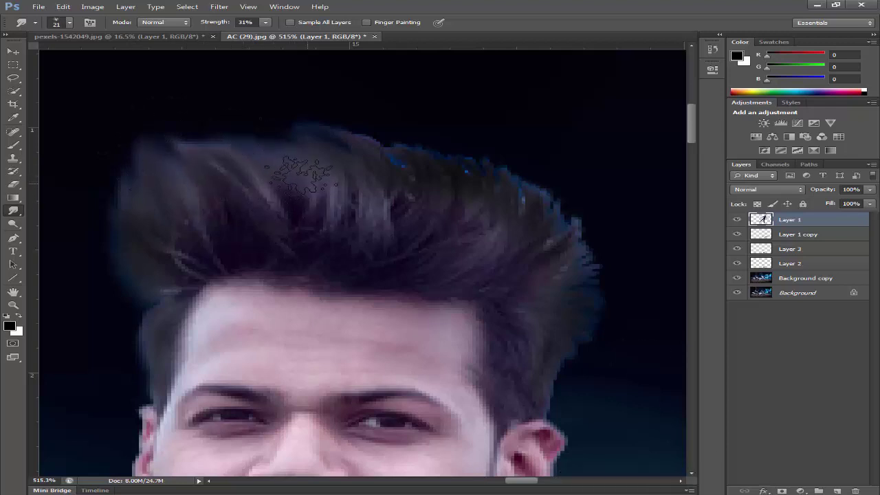
# Step: Choose the 59 px spatter tip, reduce it to 11 px, and smudge the top edge of the hair outward
pyautogui.rightClick(309, 171)
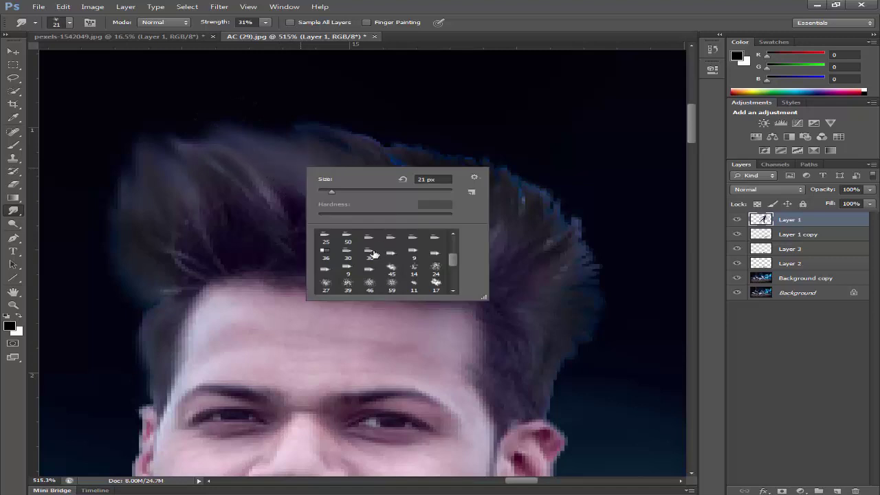
pyautogui.click(393, 288)
pyautogui.moveTo(291, 161); pyautogui.dragTo(240, 159)
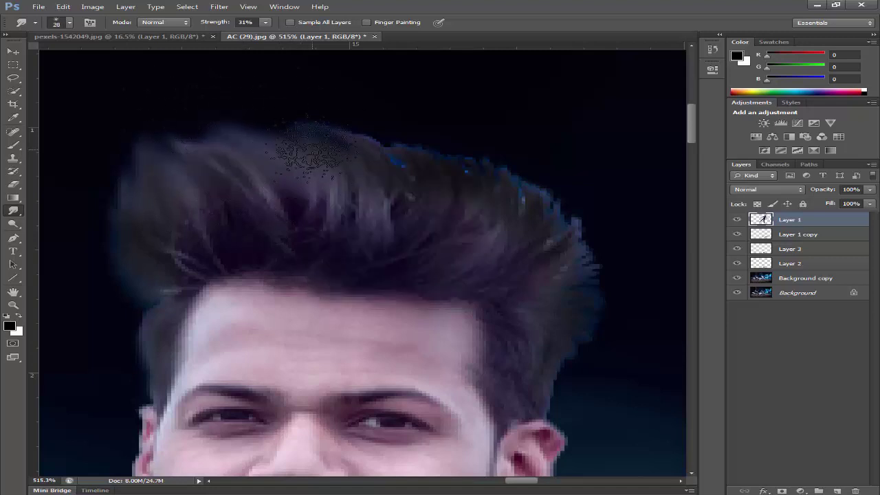
pyautogui.moveTo(354, 165); pyautogui.dragTo(343, 142)
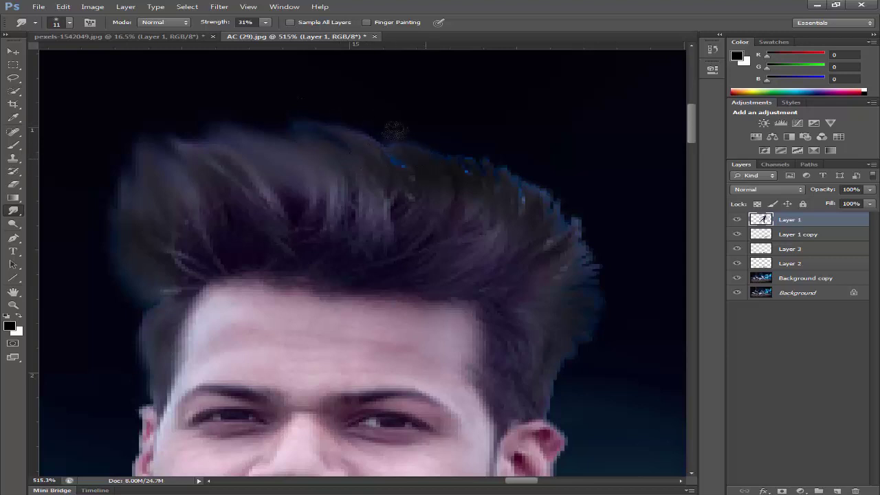
pyautogui.moveTo(458, 176); pyautogui.dragTo(450, 154)
# Step: Smudge away the blue fringe pixels along the hair's top edge, right of the crown
pyautogui.scroll(3, 415, 152)
pyautogui.scroll(2, 414, 151)
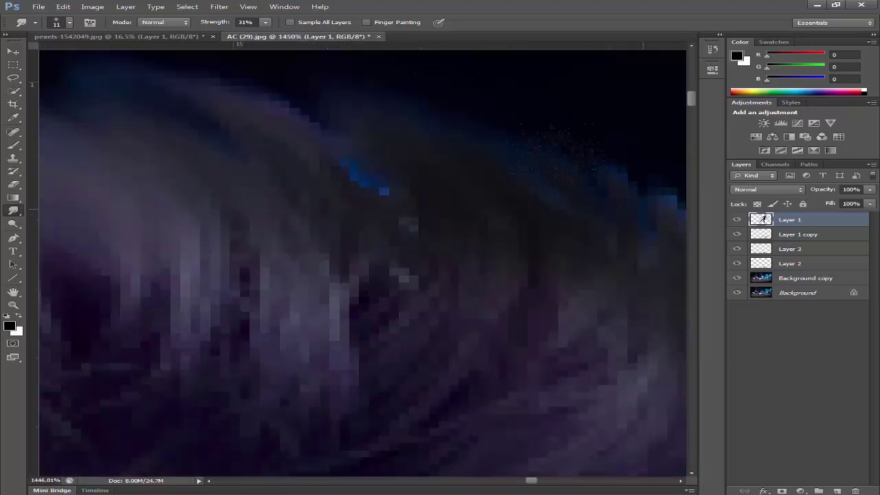
pyautogui.moveTo(524, 169); pyautogui.dragTo(481, 248)
pyautogui.moveTo(328, 256)
pyautogui.mouseDown()
pyautogui.moveTo(302, 228)
pyautogui.moveTo(334, 260)
pyautogui.mouseUp()
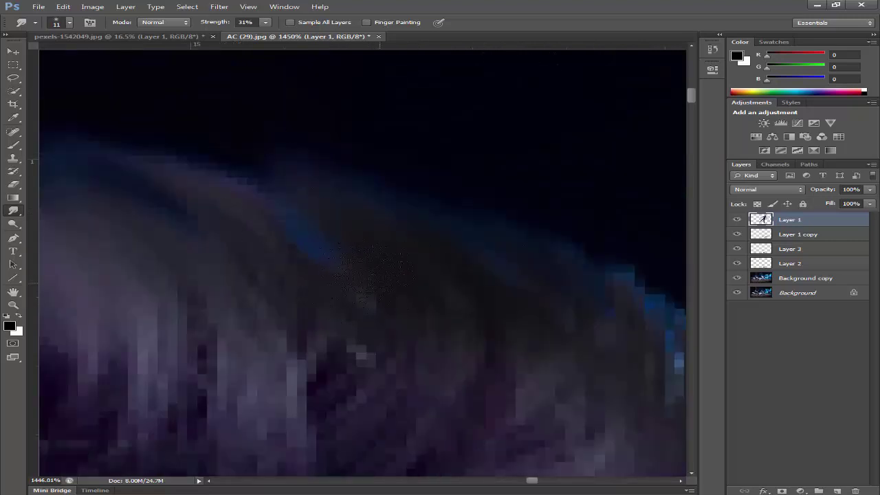
pyautogui.moveTo(412, 341); pyautogui.dragTo(395, 212)
pyautogui.scroll(-1, 395, 212)
# Step: Choose the 24 px spatter tip and blend the blue-fringed hair edge at the upper right of the head
pyautogui.rightClick(395, 212)
pyautogui.click(505, 314)
pyautogui.click(523, 315)
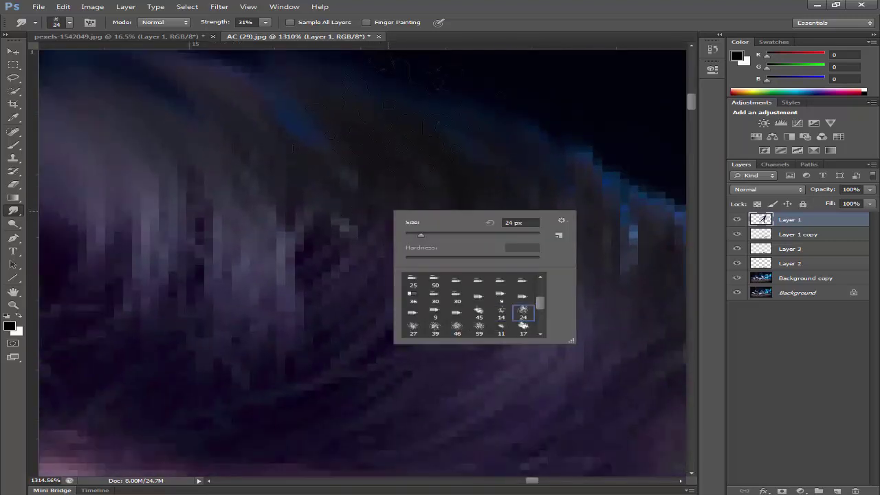
pyautogui.moveTo(416, 126); pyautogui.dragTo(413, 188)
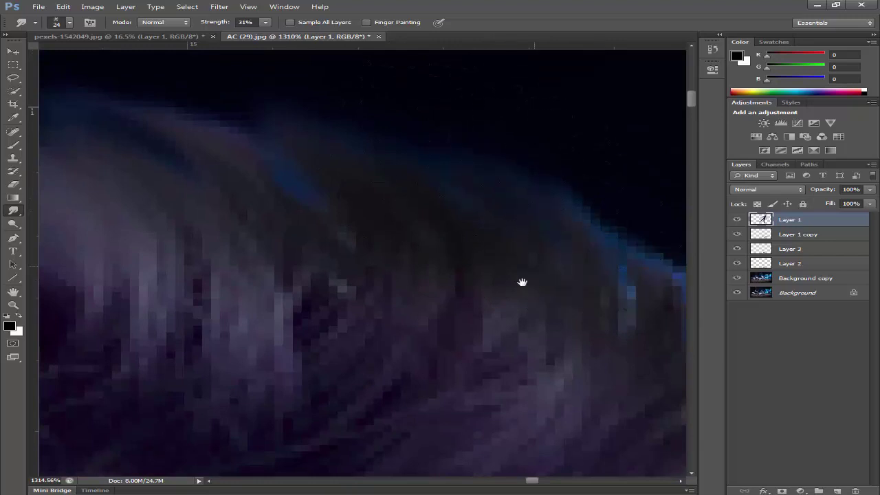
pyautogui.moveTo(521, 282); pyautogui.dragTo(323, 218)
pyautogui.moveTo(518, 233); pyautogui.dragTo(532, 120)
pyautogui.moveTo(454, 267); pyautogui.dragTo(346, 223)
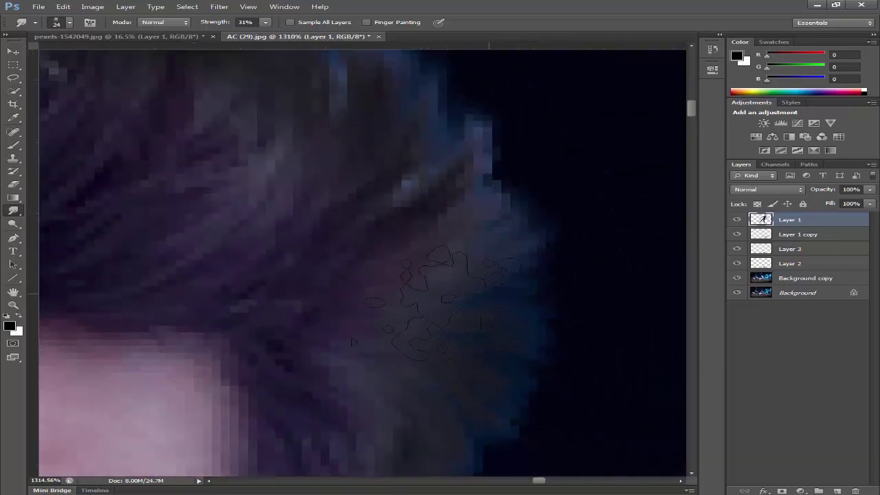
# Step: Smudge the jagged hair strands on the right side and upper-right corner outward into soft strands
pyautogui.scroll(-2, 454, 265)
pyautogui.moveTo(495, 271)
pyautogui.mouseDown()
pyautogui.moveTo(453, 213)
pyautogui.moveTo(474, 166)
pyautogui.moveTo(471, 132)
pyautogui.mouseUp()
pyautogui.moveTo(433, 144)
pyautogui.mouseDown()
pyautogui.moveTo(473, 268)
pyautogui.moveTo(479, 230)
pyautogui.mouseUp()
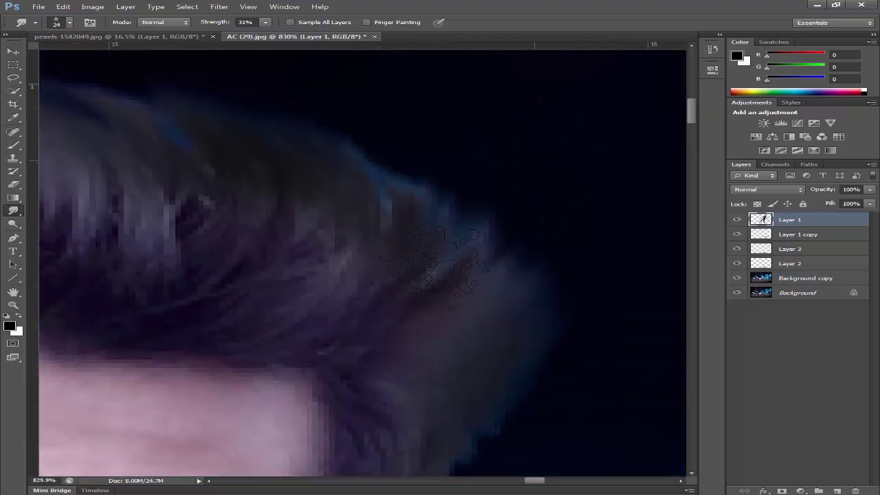
pyautogui.moveTo(440, 265)
pyautogui.mouseDown()
pyautogui.moveTo(479, 223)
pyautogui.moveTo(480, 199)
pyautogui.mouseUp()
pyautogui.moveTo(455, 246); pyautogui.dragTo(507, 199)
pyautogui.moveTo(399, 215)
pyautogui.mouseDown()
pyautogui.moveTo(440, 181)
pyautogui.moveTo(430, 169)
pyautogui.moveTo(440, 159)
pyautogui.moveTo(434, 143)
pyautogui.mouseUp()
# Step: Raise the Smudge strength to 47% and pull the top hair edge into soft strands from the right side across the crown
pyautogui.moveTo(217, 26); pyautogui.dragTo(228, 26)
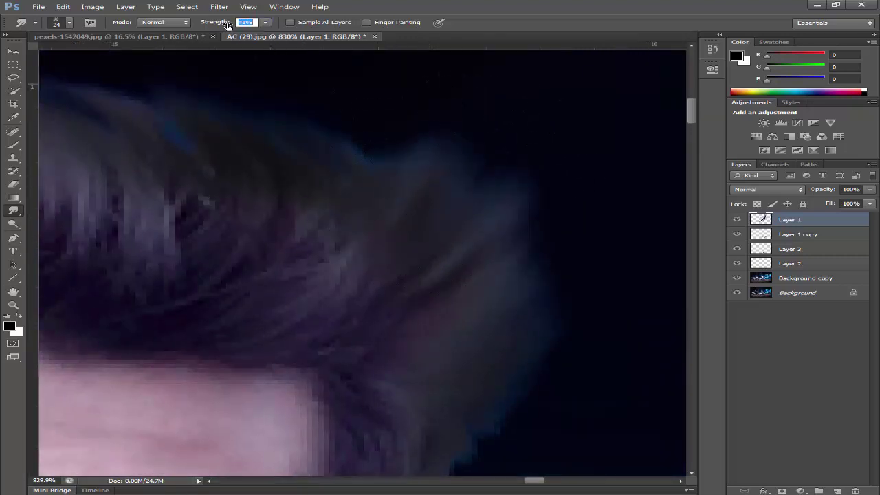
pyautogui.moveTo(415, 209)
pyautogui.mouseDown()
pyautogui.moveTo(440, 165)
pyautogui.moveTo(569, 251)
pyautogui.mouseUp()
pyautogui.moveTo(539, 206); pyautogui.dragTo(557, 154)
pyautogui.moveTo(381, 257)
pyautogui.mouseDown()
pyautogui.moveTo(499, 236)
pyautogui.moveTo(361, 235)
pyautogui.mouseUp()
pyautogui.moveTo(425, 157); pyautogui.dragTo(430, 126)
pyautogui.moveTo(369, 237); pyautogui.dragTo(432, 257)
pyautogui.moveTo(423, 163); pyautogui.dragTo(432, 134)
pyautogui.moveTo(284, 240); pyautogui.dragTo(401, 216)
pyautogui.moveTo(411, 152); pyautogui.dragTo(386, 115)
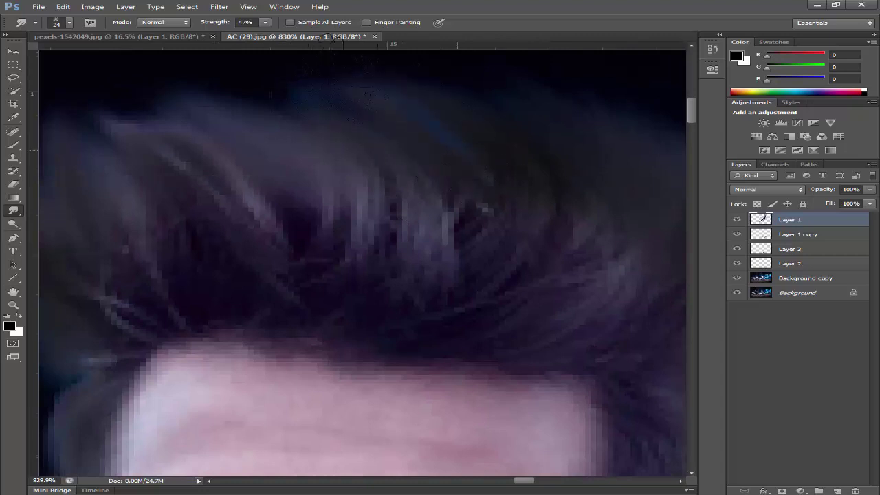
# Step: Smudge the upper-left hair edge upward to fill the gaps between the tufts
pyautogui.moveTo(322, 143)
pyautogui.mouseDown()
pyautogui.moveTo(402, 220)
pyautogui.moveTo(410, 175)
pyautogui.mouseUp()
pyautogui.moveTo(267, 203); pyautogui.dragTo(240, 165)
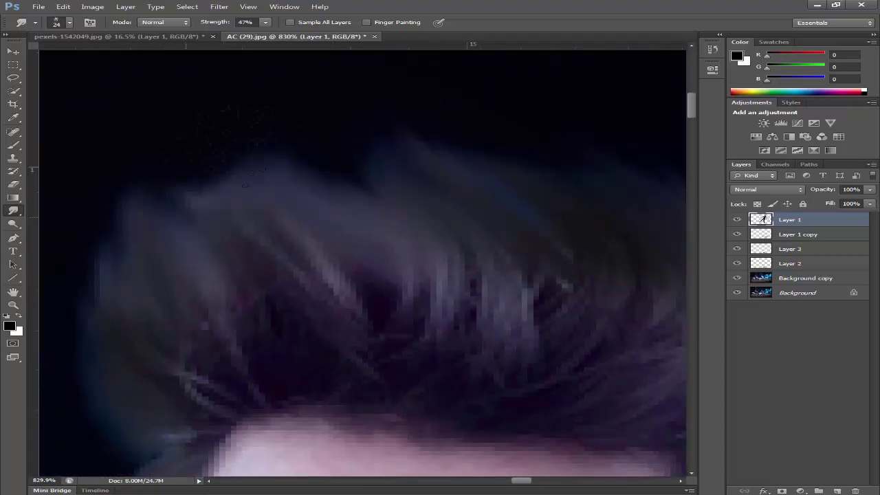
pyautogui.moveTo(205, 219); pyautogui.dragTo(175, 173)
pyautogui.moveTo(364, 214); pyautogui.dragTo(333, 163)
pyautogui.moveTo(323, 206); pyautogui.dragTo(250, 130)
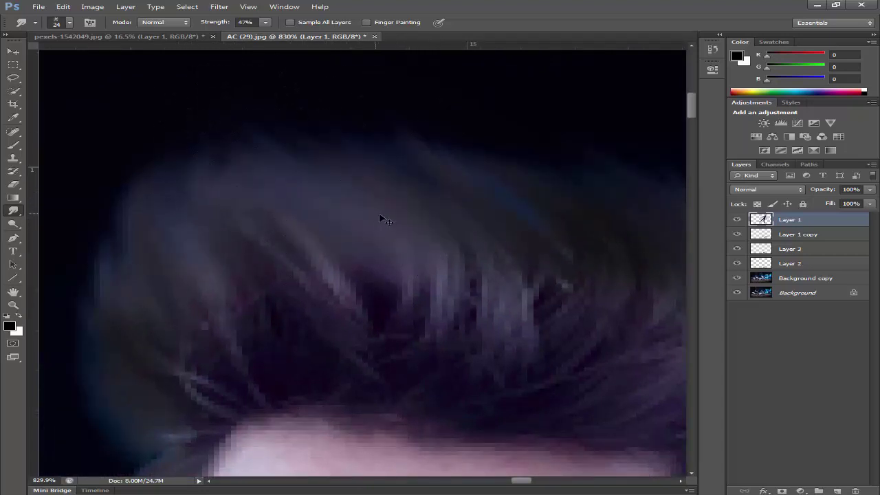
# Step: Compare the composite with the man's layer hidden and shown, and examine the blended hair edges up close
pyautogui.hotkey('ctrl', '0')
pyautogui.click(737, 220)
pyautogui.click(737, 220)
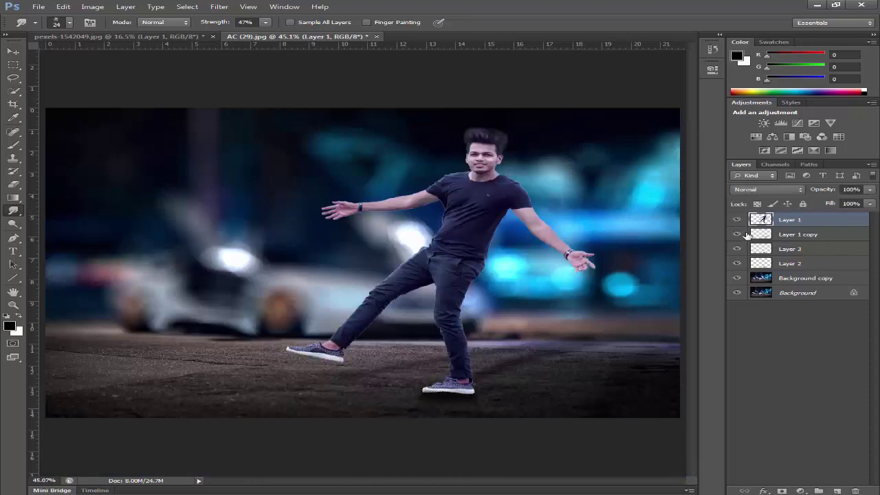
pyautogui.scroll(5, 493, 133)
pyautogui.moveTo(395, 125); pyautogui.dragTo(389, 117)
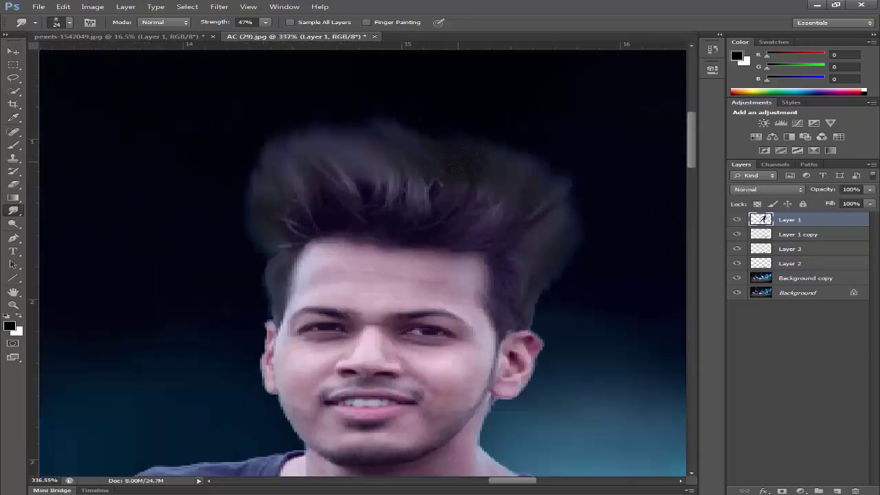
pyautogui.hotkey('ctrl', '0')
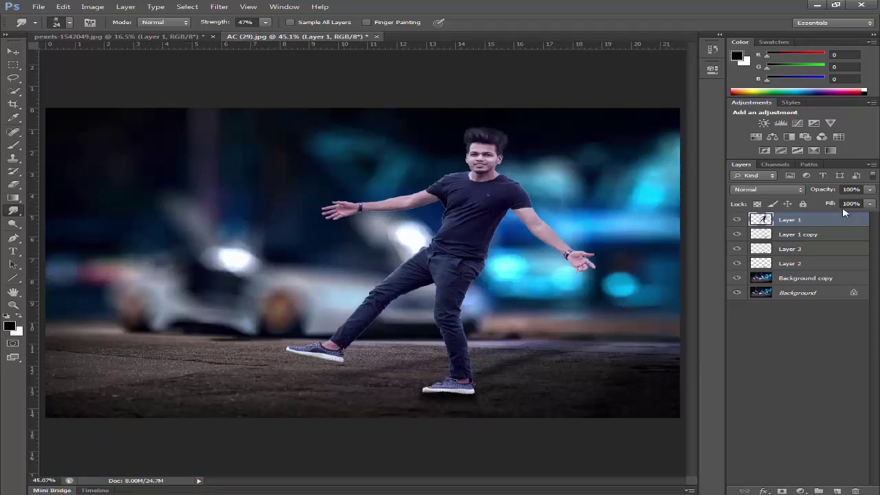
# Step: Apply Brightness/Contrast to the man's layer with Brightness -9 and Contrast 25
pyautogui.click(92, 6)
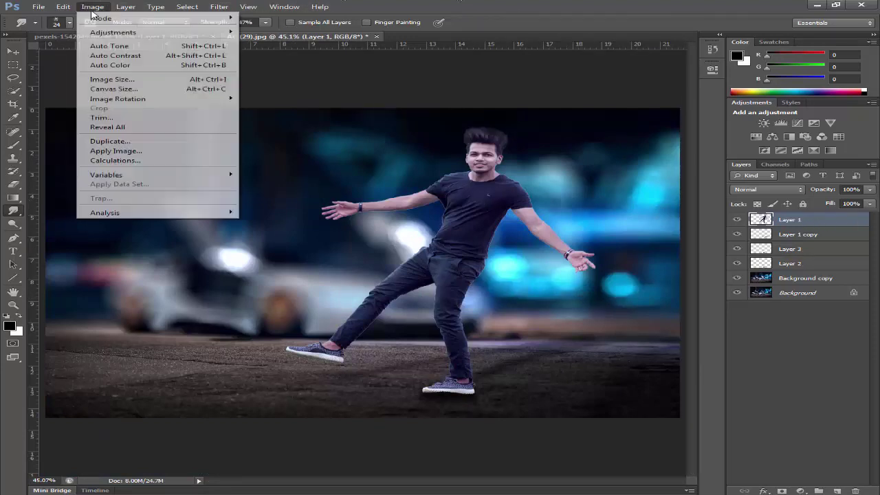
pyautogui.moveTo(115, 31)
pyautogui.click(289, 31)
pyautogui.moveTo(712, 321); pyautogui.dragTo(699, 299)
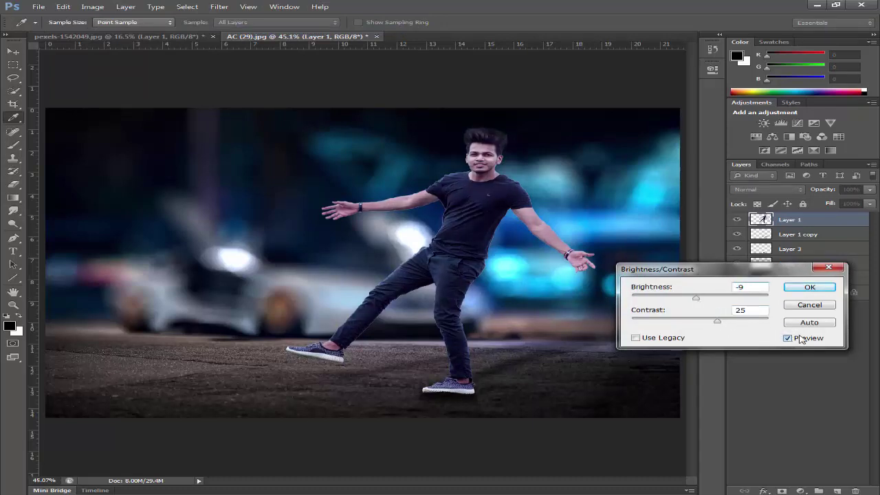
pyautogui.click(809, 288)
# Step: Apply Match Color to the man's layer, trying Color Intensity 144 and Luminance 130 and returning Color Intensity to 100
pyautogui.click(39, 6)
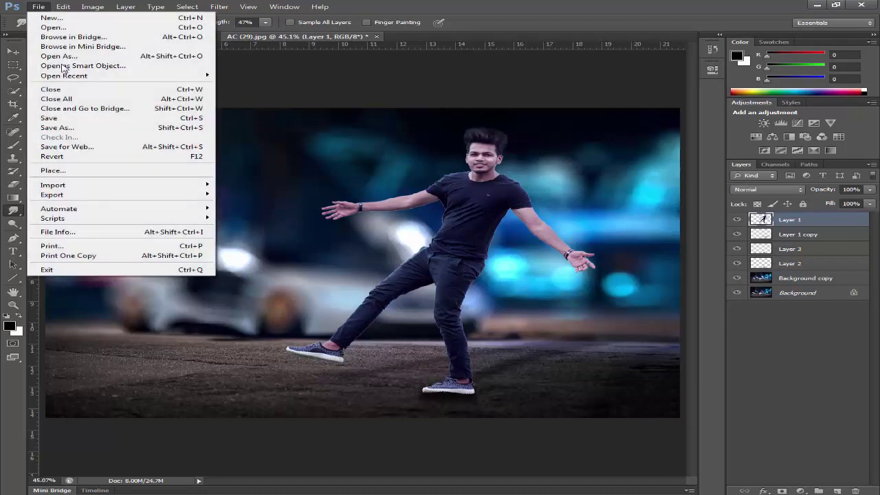
pyautogui.moveTo(92, 6)
pyautogui.moveTo(128, 32)
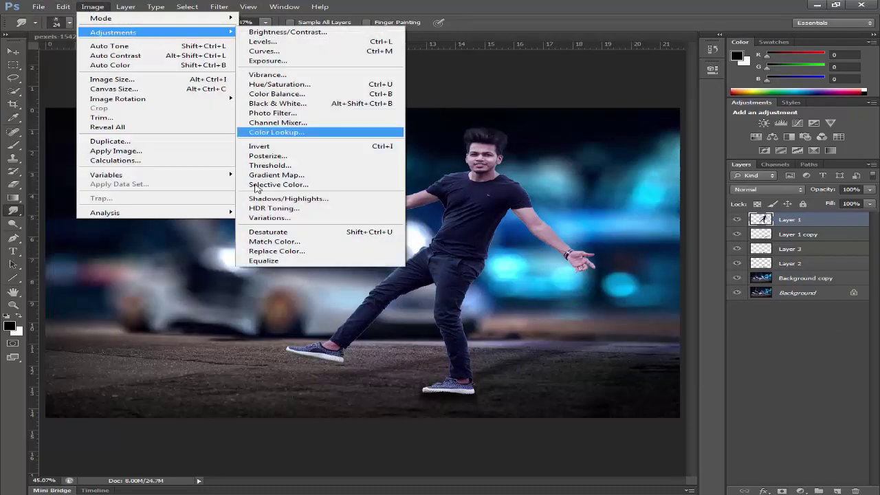
pyautogui.click(299, 241)
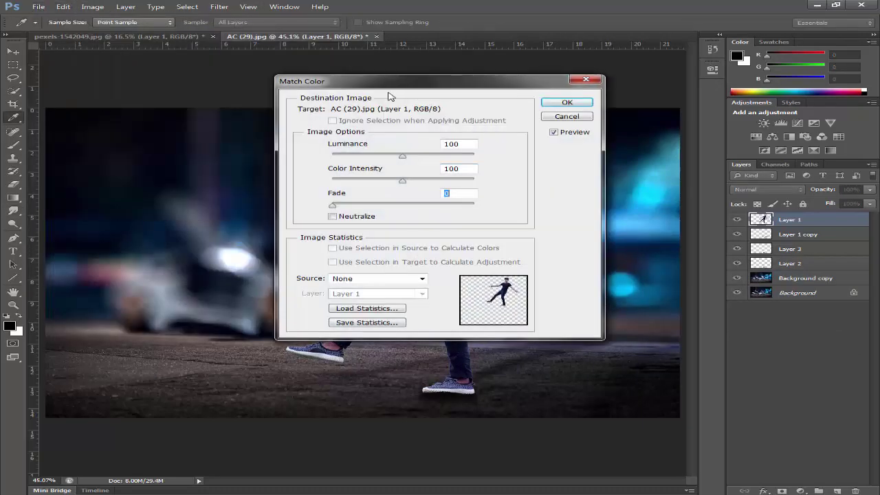
pyautogui.moveTo(389, 81); pyautogui.dragTo(353, 228)
pyautogui.moveTo(368, 328); pyautogui.dragTo(400, 328)
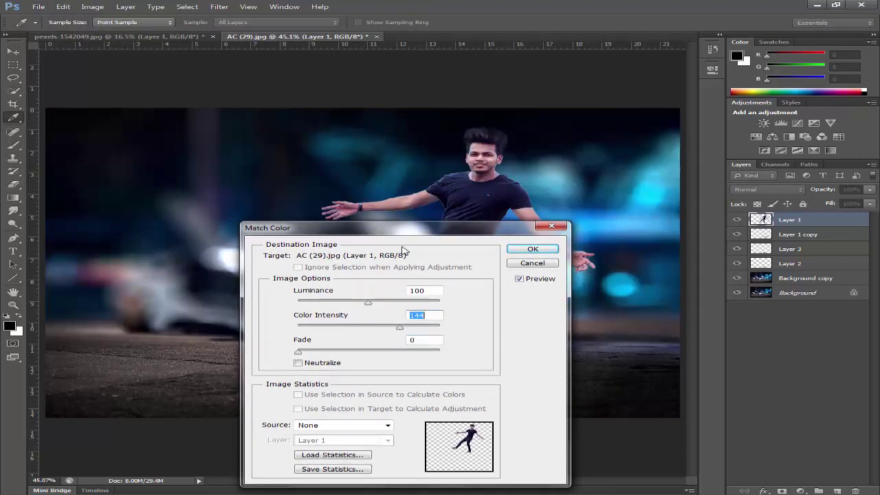
pyautogui.moveTo(395, 229); pyautogui.dragTo(400, 290)
pyautogui.moveTo(390, 388); pyautogui.dragTo(394, 363)
pyautogui.write('100')
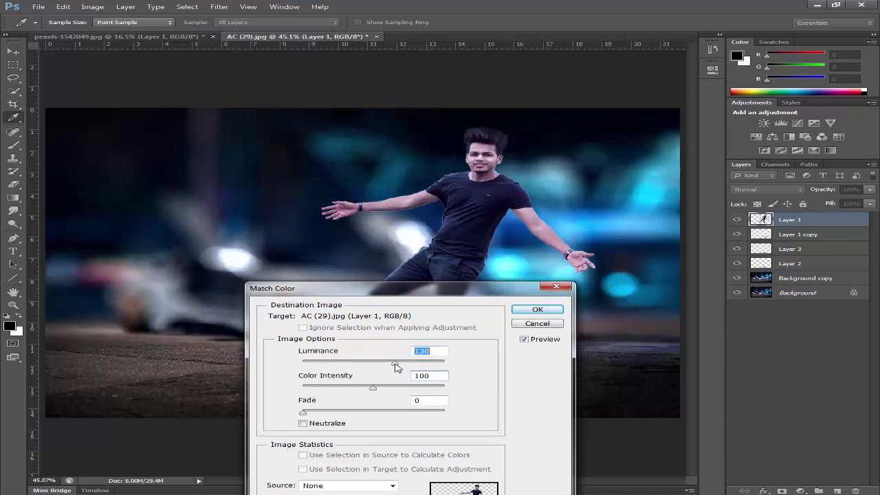
pyautogui.write('10')
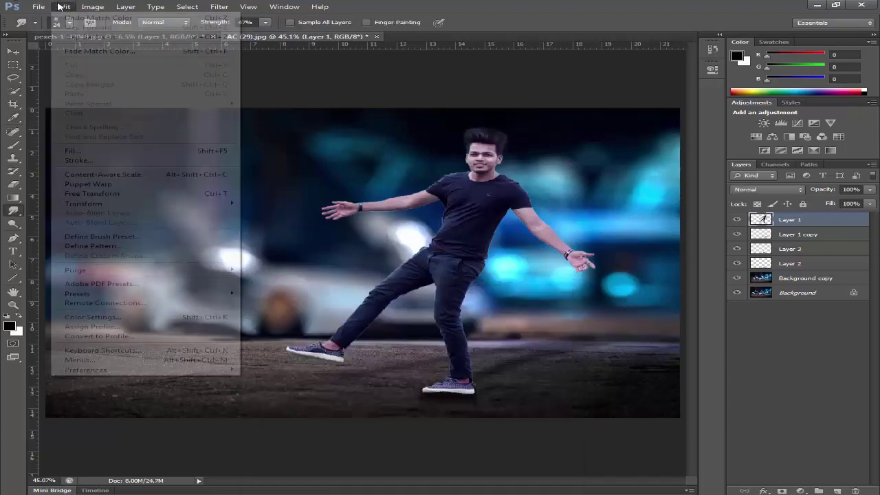
# Step: Save the composite to the Desktop as the JPEG AC (29)-1.jpg at Maximum quality 12
pyautogui.click(39, 6)
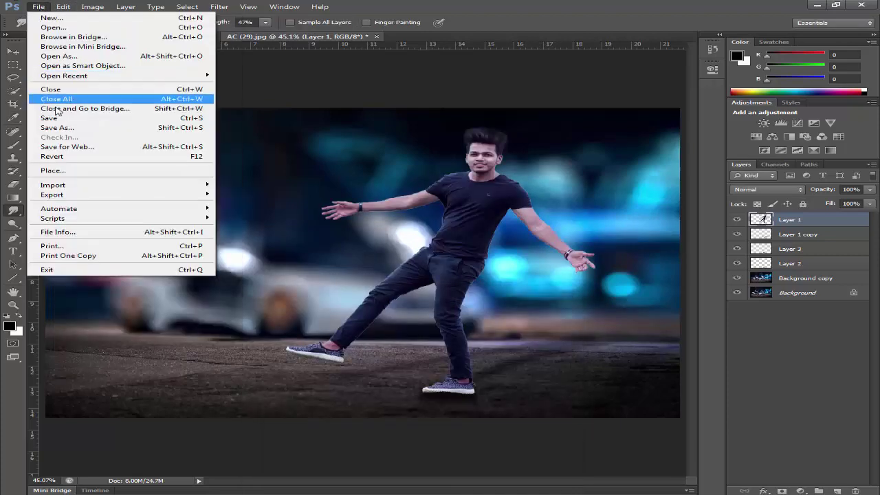
pyautogui.click(57, 127)
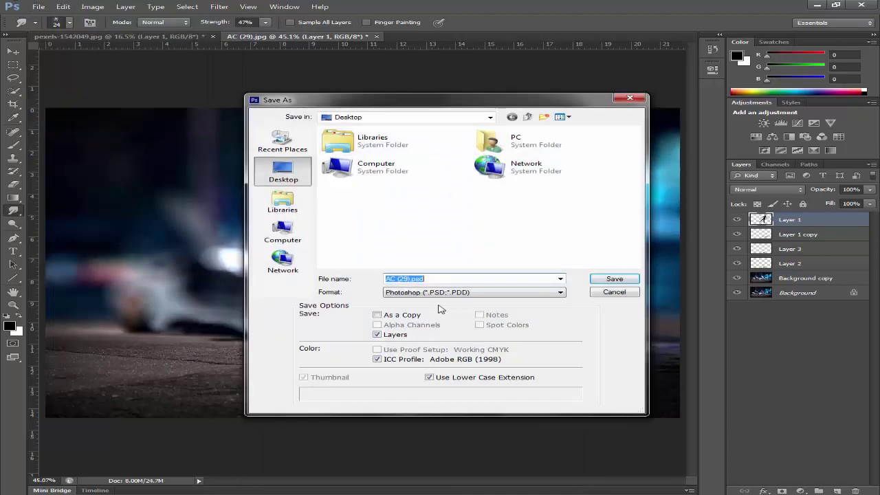
pyautogui.click(443, 292)
pyautogui.click(445, 354)
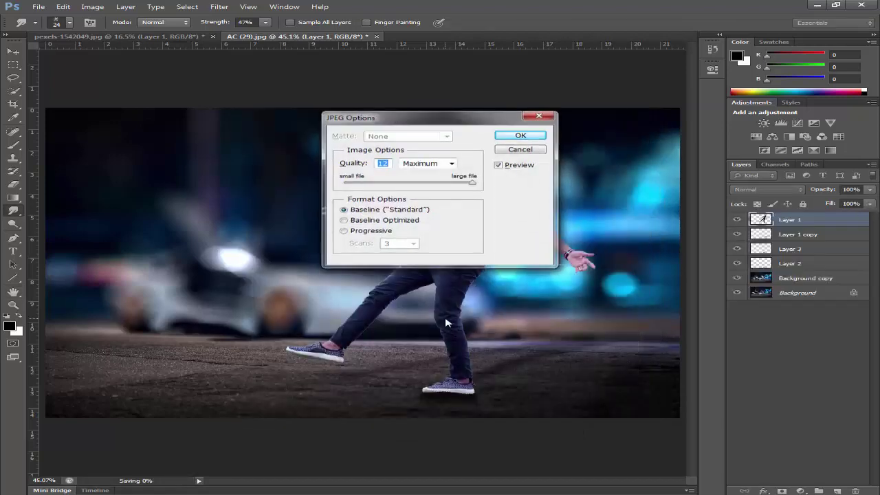
pyautogui.press('Return')
# Step: Open the saved AC (29)-1.jpg from the Desktop in Camera Raw
pyautogui.click(39, 6)
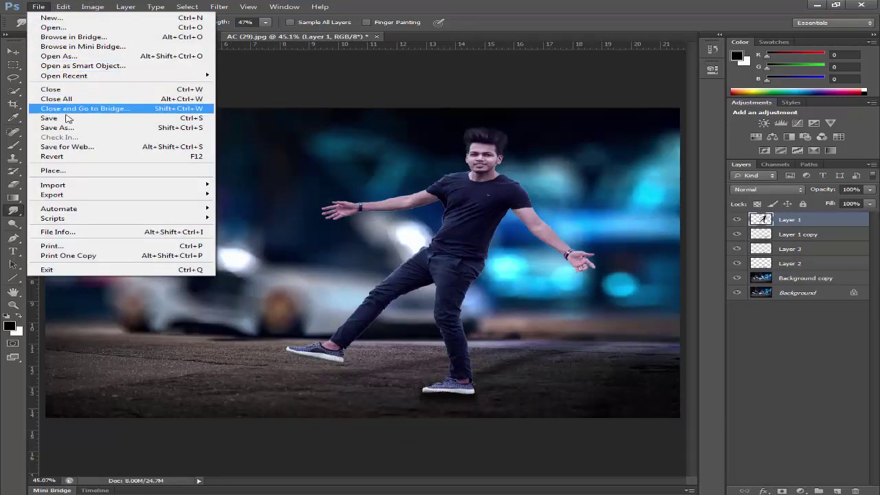
pyautogui.click(62, 29)
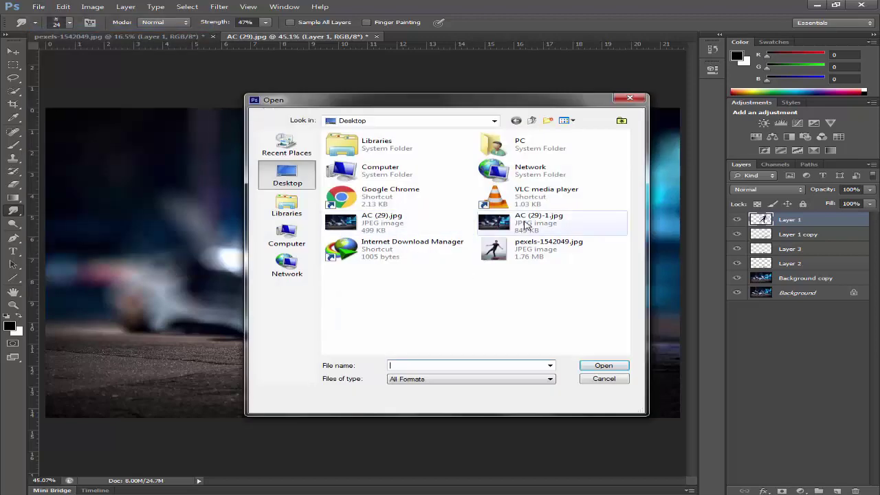
pyautogui.click(526, 223)
pyautogui.click(600, 364)
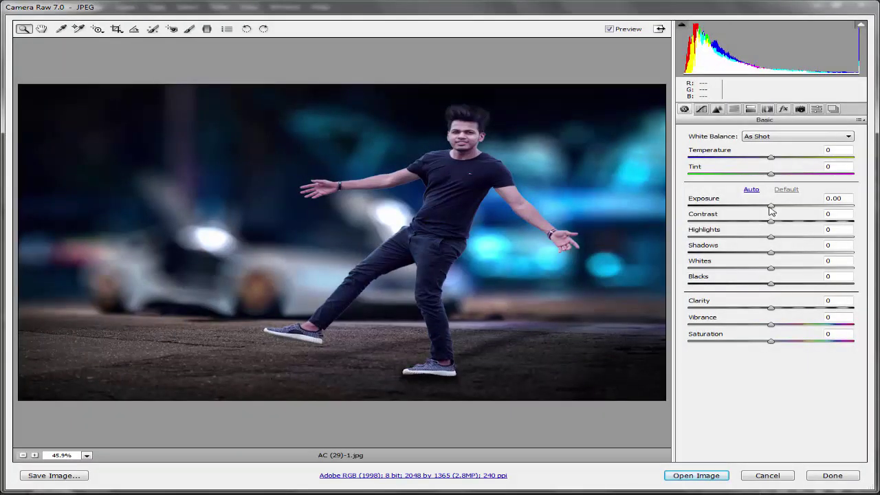
# Step: Set Exposure +0.65, Contrast -29, Highlights -35, Shadows +29, Whites +42, Blacks -23, Clarity +23, Vibrance +20 and Temperature +5
pyautogui.moveTo(769, 208); pyautogui.dragTo(787, 324)
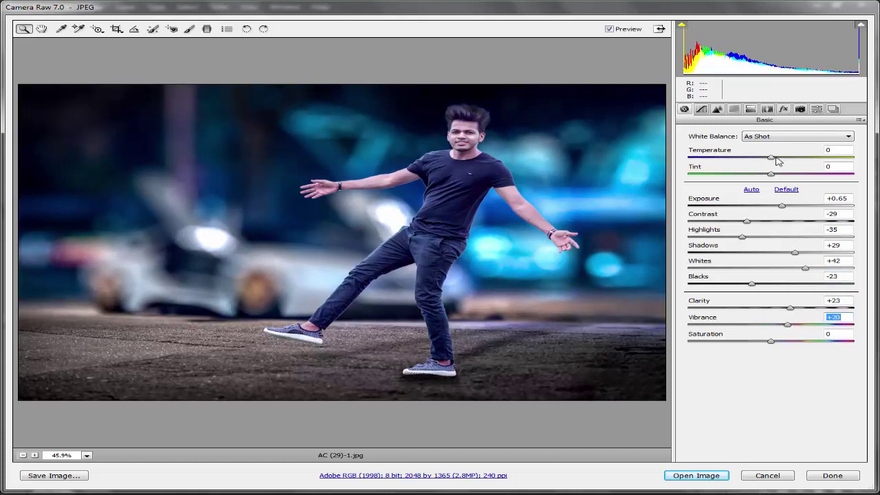
pyautogui.moveTo(775, 156); pyautogui.dragTo(774, 157)
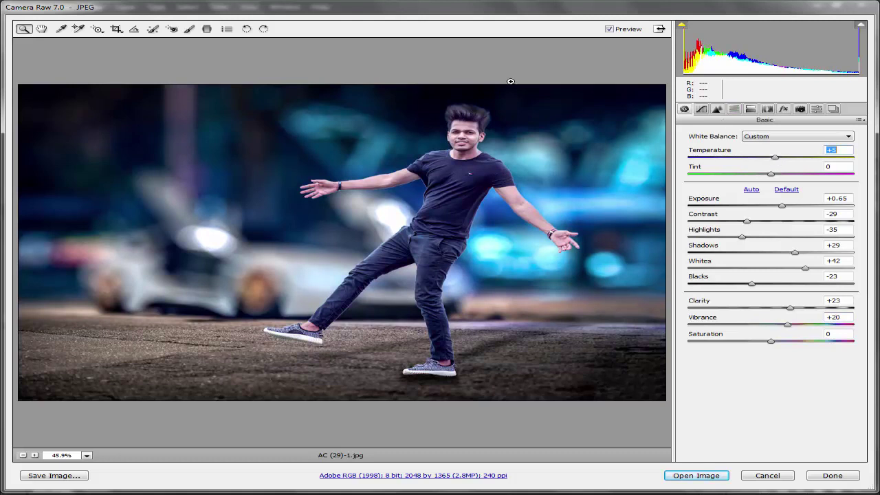
# Step: Shape the parametric tone curve with Highlights +27, Lights +9, Darks -9 and Shadows -9
pyautogui.click(700, 110)
pyautogui.moveTo(771, 291); pyautogui.dragTo(767, 336)
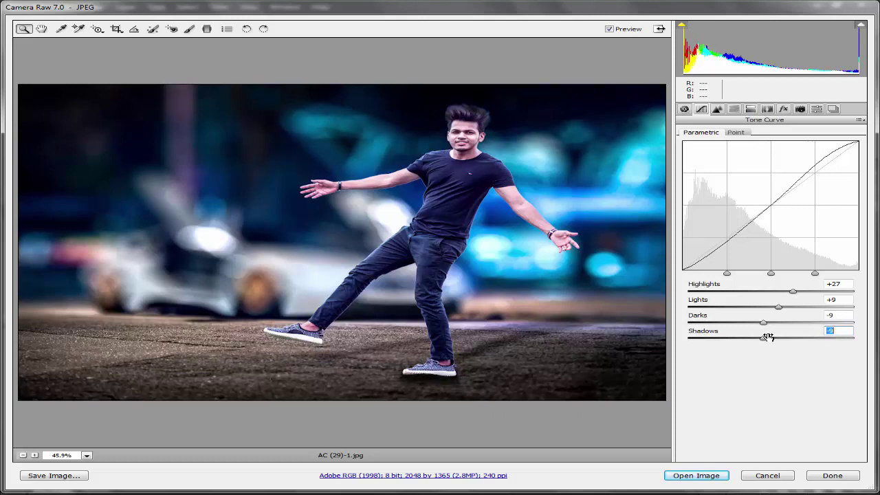
# Step: Try sharpening on the man's face, reset its Amount to 0, and set the noise reduction Luminance to 24
pyautogui.click(716, 110)
pyautogui.moveTo(419, 104); pyautogui.dragTo(504, 168)
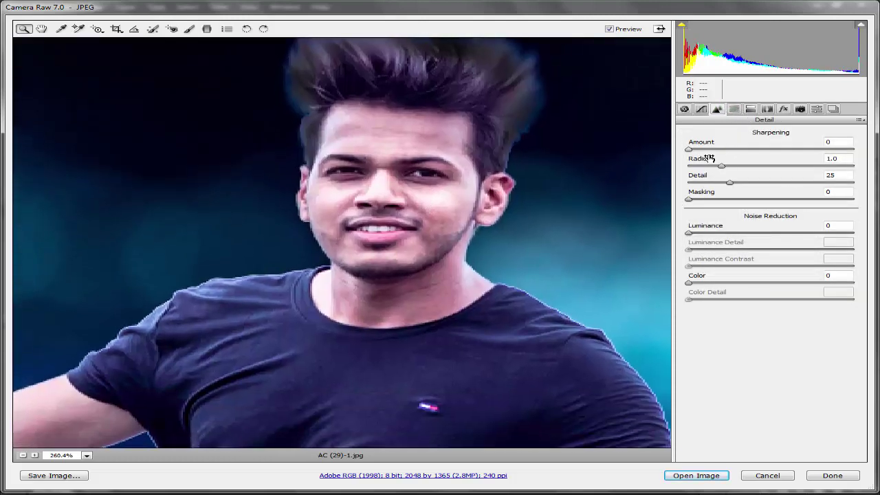
pyautogui.click(729, 149)
pyautogui.doubleClick(720, 150)
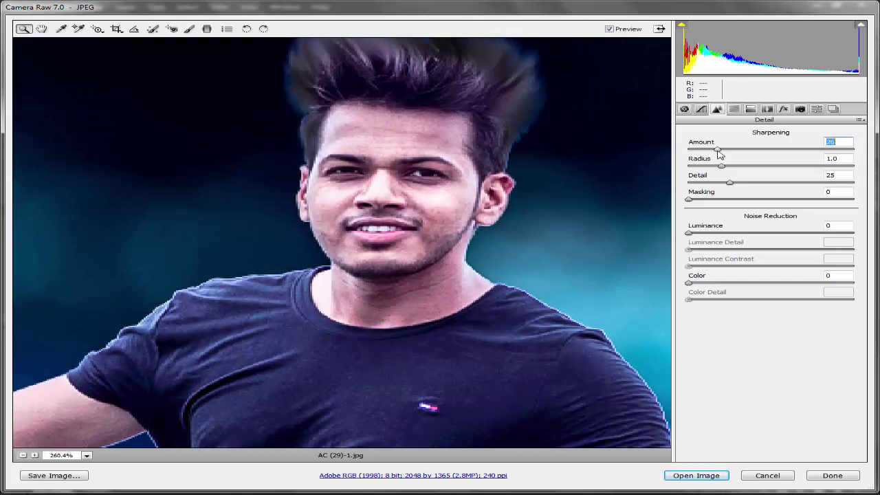
pyautogui.click(730, 233)
pyautogui.moveTo(732, 234); pyautogui.dragTo(727, 237)
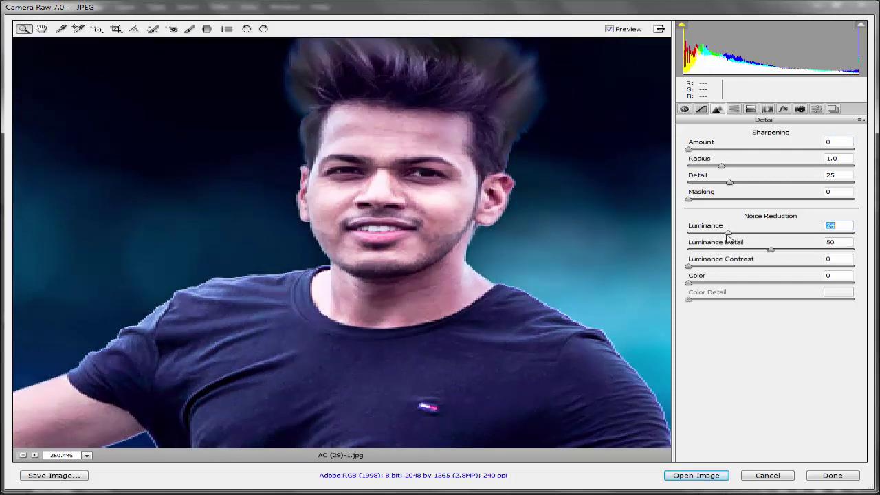
# Step: Try a sharpening Amount of 25, reduce it to 13, and fit the whole photo in view
pyautogui.click(708, 150)
pyautogui.rightClick(541, 196)
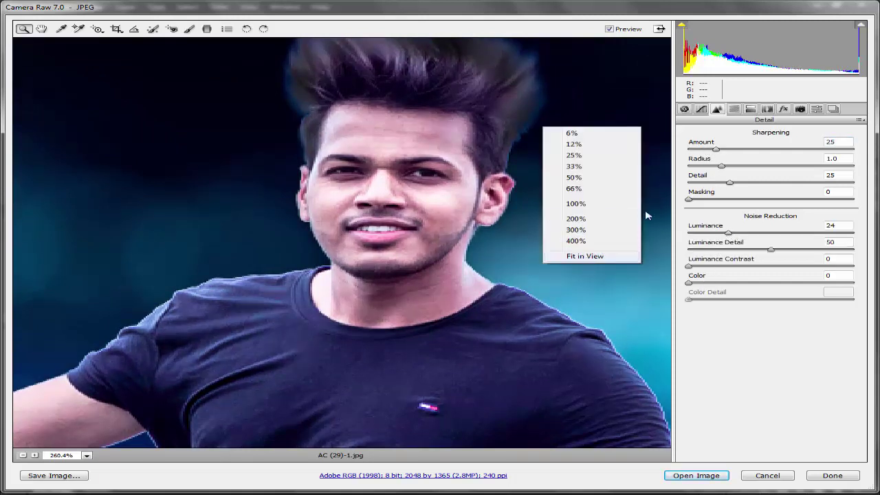
pyautogui.moveTo(714, 150); pyautogui.dragTo(686, 151)
pyautogui.rightClick(571, 146)
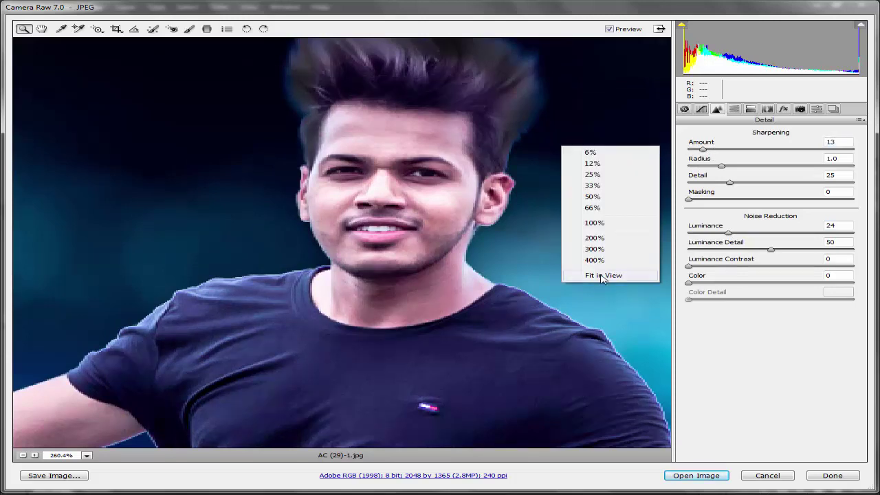
pyautogui.click(591, 277)
# Step: Set the Yellows hue to -97 and reset the trial Oranges hue shift to 0
pyautogui.click(734, 110)
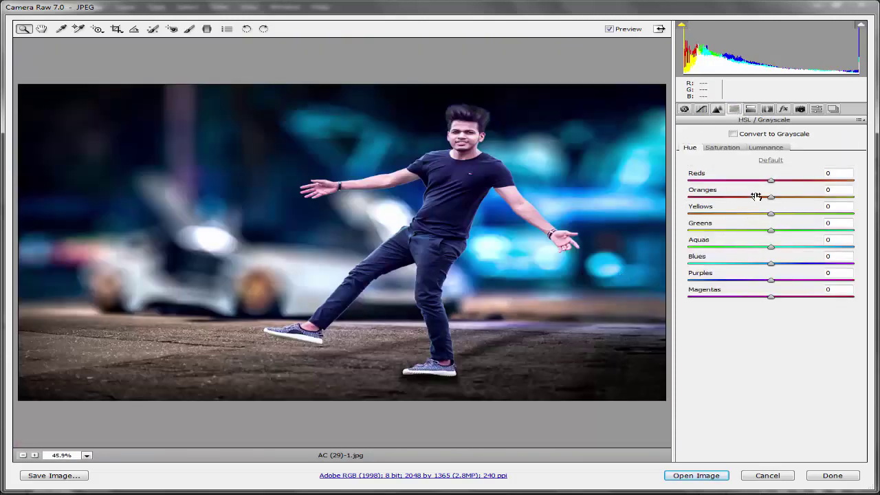
pyautogui.moveTo(753, 198); pyautogui.dragTo(704, 197)
pyautogui.write('0')
pyautogui.click(717, 197)
pyautogui.moveTo(763, 214); pyautogui.dragTo(697, 218)
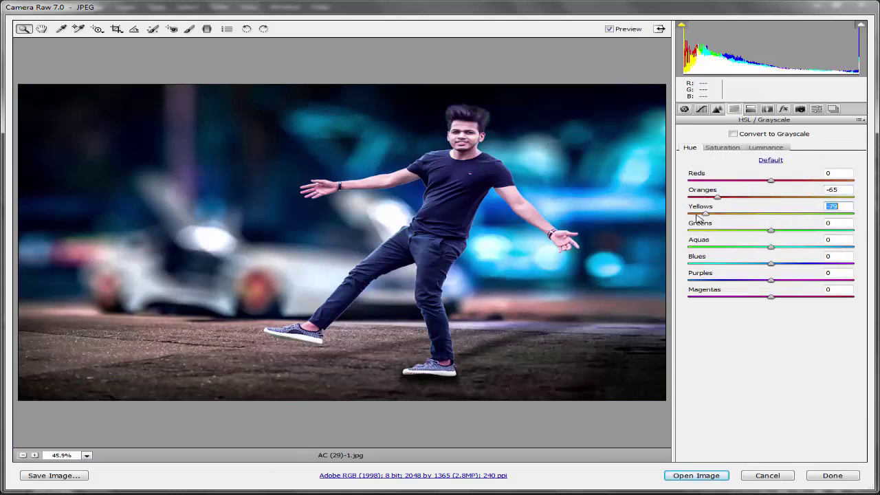
pyautogui.write('0')
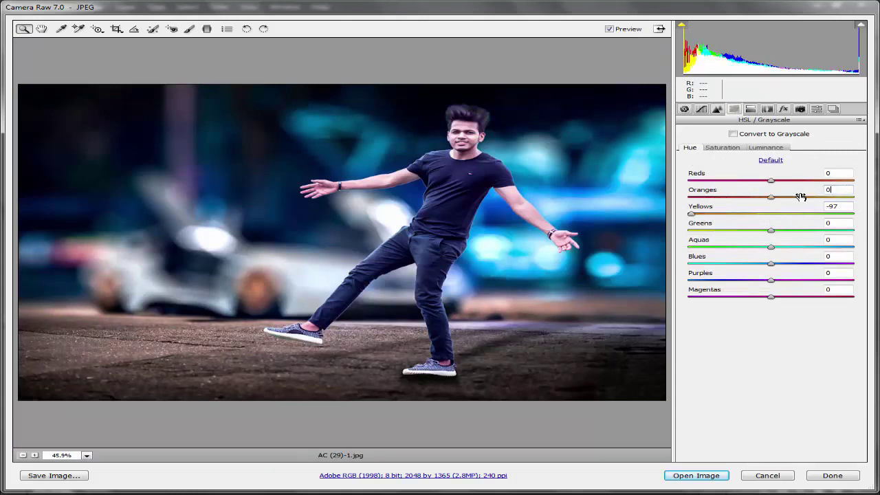
# Step: Set the Oranges hue to -39 and the Aquas hue to +100, undoing trial shifts of Reds and Greens
pyautogui.moveTo(756, 180); pyautogui.dragTo(687, 182)
pyautogui.hotkey('ctrl', 'z')
pyautogui.moveTo(787, 231); pyautogui.dragTo(707, 233)
pyautogui.hotkey('ctrl', 'z')
pyautogui.moveTo(777, 247); pyautogui.dragTo(860, 250)
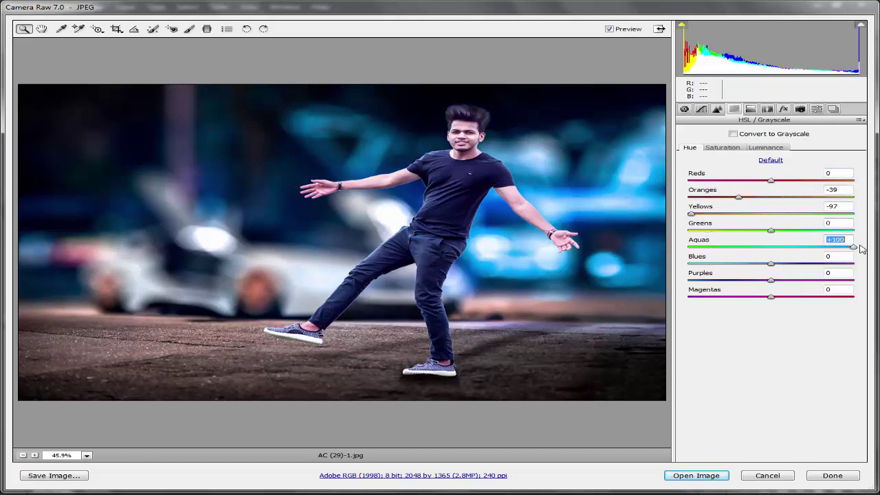
# Step: Set the Purples hue to -65 and the Magentas hue to +100, resetting the trial Blues shift to 0
pyautogui.moveTo(787, 265); pyautogui.dragTo(717, 281)
pyautogui.doubleClick(755, 265)
pyautogui.moveTo(770, 297); pyautogui.dragTo(878, 294)
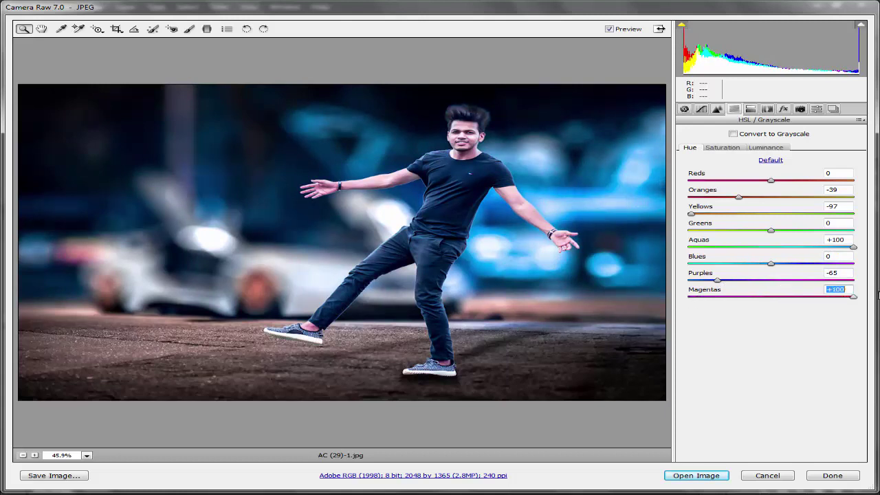
# Step: Set the Oranges saturation to +32 and Yellows saturation to +100, resetting trial changes to the Reds saturation and luminance
pyautogui.click(722, 147)
pyautogui.moveTo(770, 197); pyautogui.dragTo(826, 181)
pyautogui.doubleClick(825, 181)
pyautogui.click(765, 147)
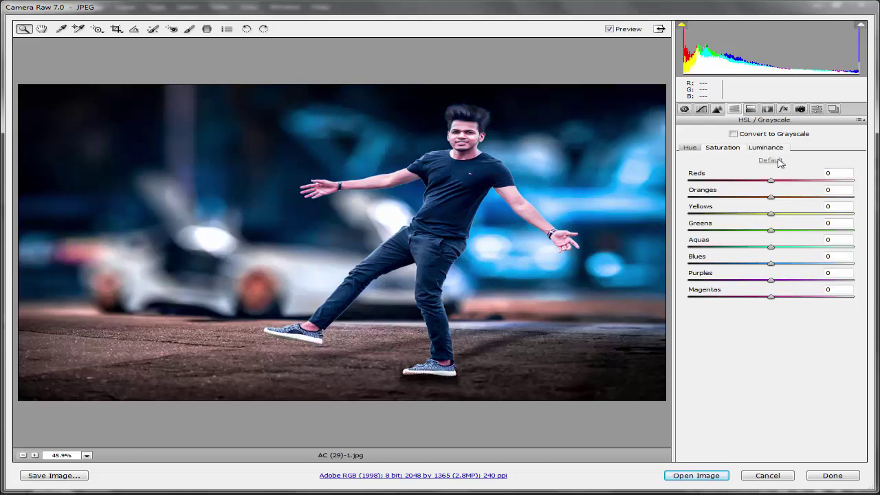
pyautogui.click(799, 181)
pyautogui.doubleClick(799, 181)
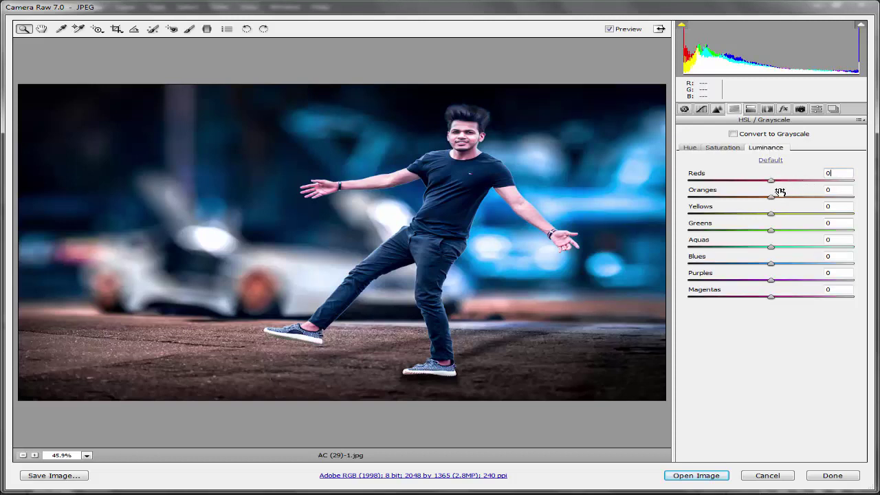
pyautogui.click(723, 148)
pyautogui.moveTo(781, 214); pyautogui.dragTo(842, 215)
pyautogui.click(787, 234)
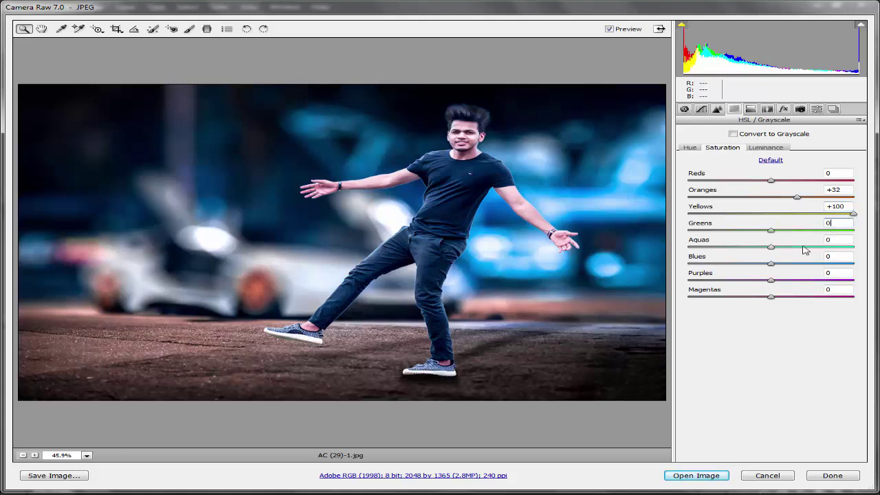
# Step: Set the Aquas saturation to +78, Blues to +16 and Purples to +90
pyautogui.moveTo(804, 248); pyautogui.dragTo(835, 248)
pyautogui.moveTo(787, 268); pyautogui.dragTo(847, 281)
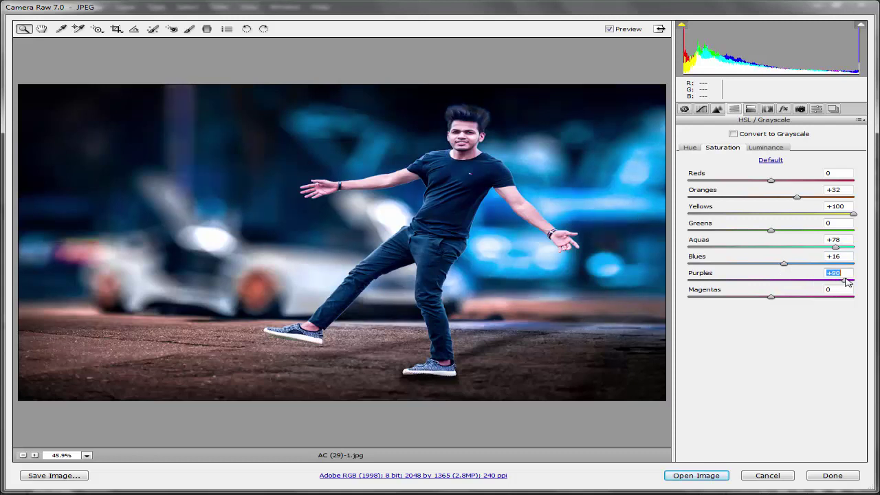
# Step: Set the Reds luminance to +12, Aquas to +53 and Purples to -49, resetting the trial Greens shift to 0
pyautogui.click(763, 149)
pyautogui.moveTo(770, 230); pyautogui.dragTo(836, 231)
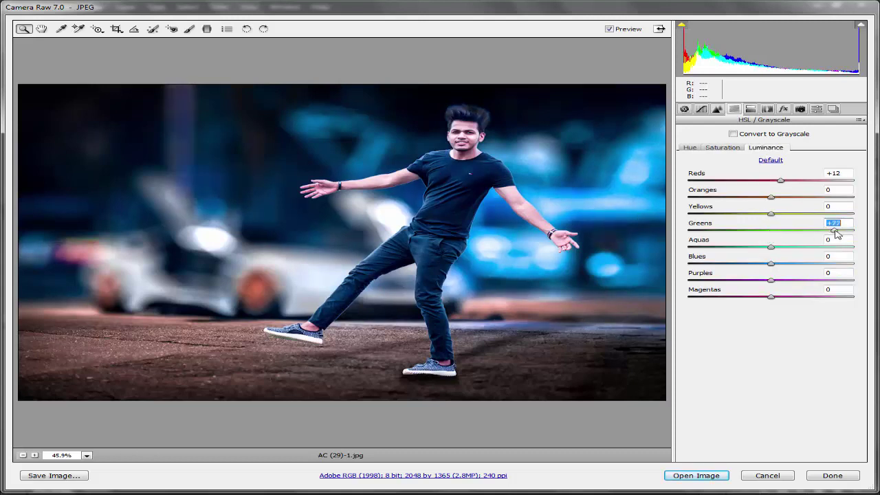
pyautogui.moveTo(771, 244); pyautogui.dragTo(781, 280)
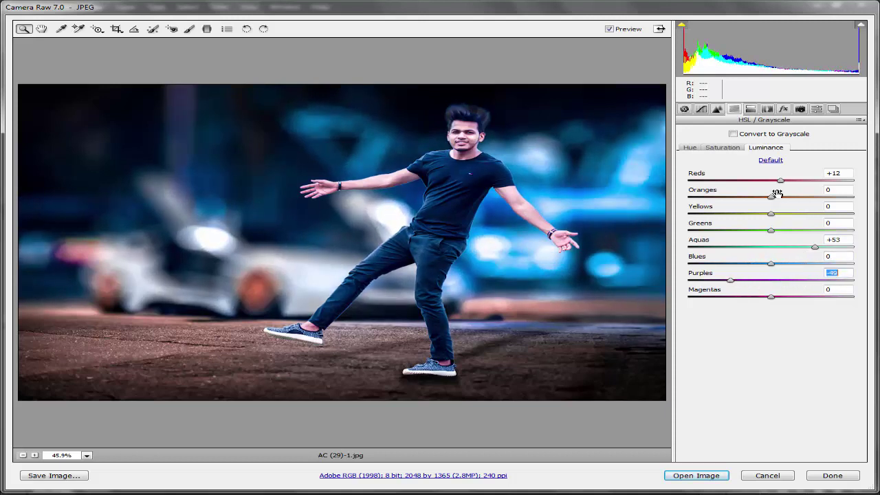
# Step: Apply split toning with highlights hue 249 and saturation 15, balance +26, and shadows hue 194 and saturation 8
pyautogui.click(750, 109)
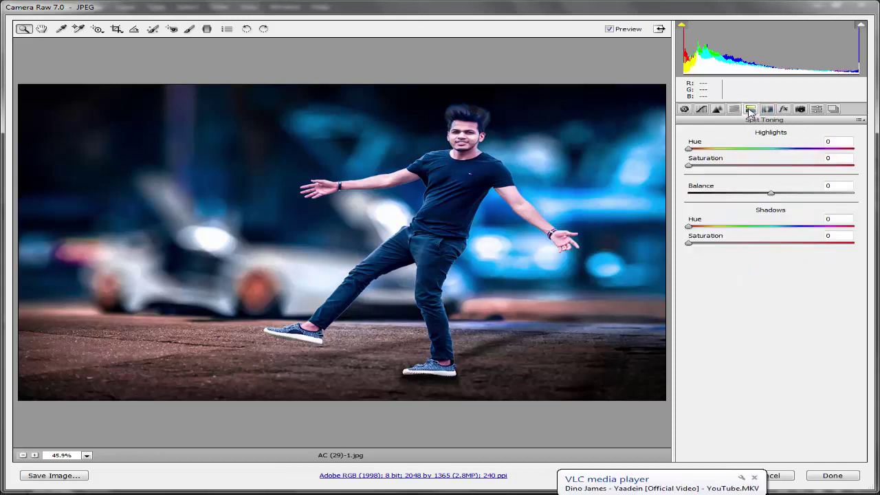
pyautogui.moveTo(711, 156); pyautogui.dragTo(802, 150)
pyautogui.click(724, 149)
pyautogui.write('0')
pyautogui.doubleClick(830, 159)
pyautogui.write('0')
pyautogui.moveTo(708, 165); pyautogui.dragTo(739, 168)
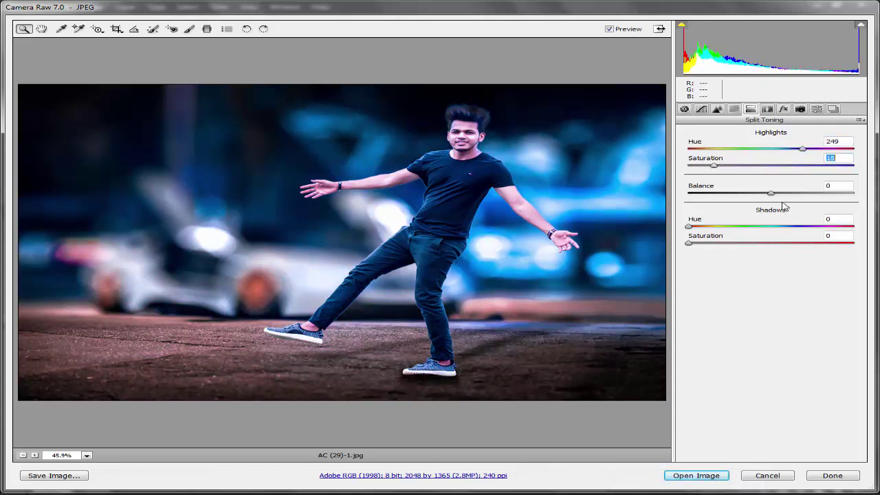
pyautogui.moveTo(770, 194); pyautogui.dragTo(788, 201)
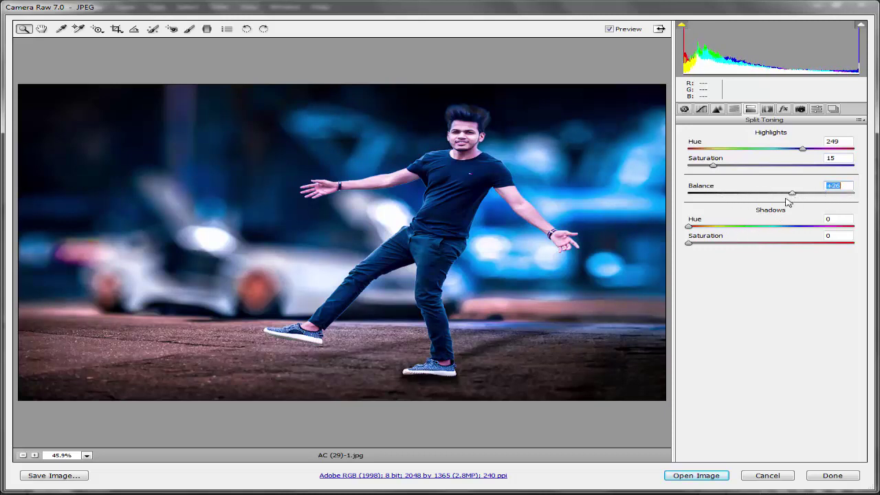
pyautogui.moveTo(711, 230)
pyautogui.mouseDown()
pyautogui.moveTo(790, 229)
pyautogui.moveTo(707, 240)
pyautogui.mouseUp()
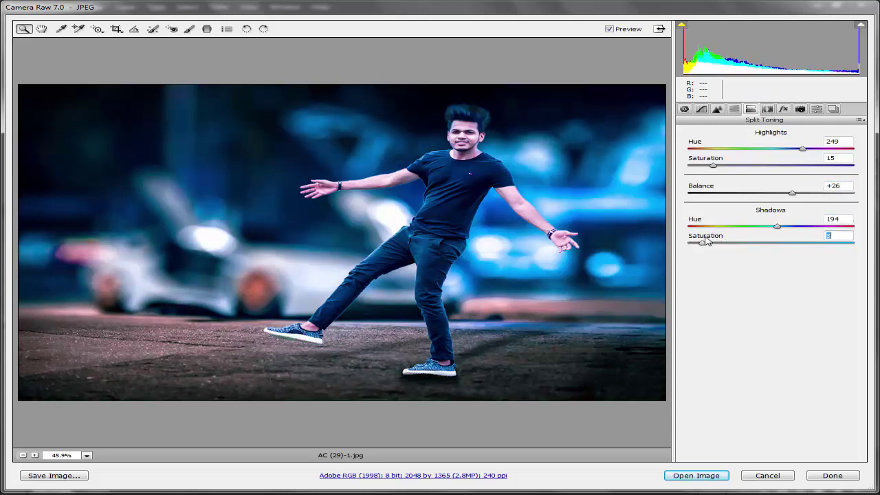
# Step: Check the lens correction settings and try a post-crop vignetting amount of -39
pyautogui.click(768, 109)
pyautogui.click(724, 131)
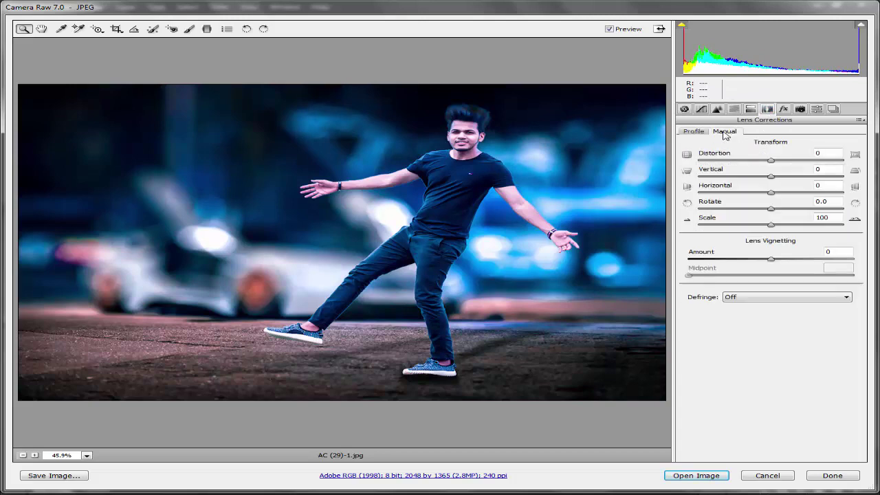
pyautogui.click(697, 130)
pyautogui.click(784, 109)
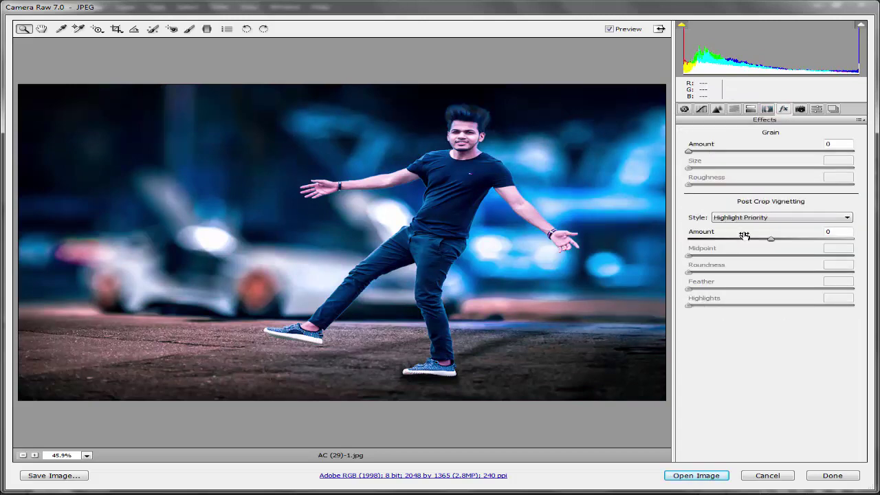
pyautogui.moveTo(760, 240); pyautogui.dragTo(740, 240)
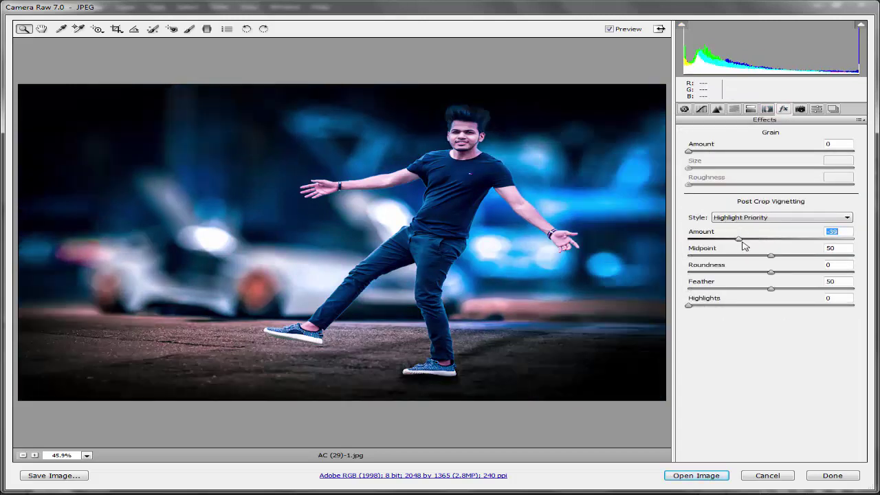
# Step: Try shifting the calibration Shadows tint and the Red Primary hue and saturation, resetting each to 0
pyautogui.click(801, 109)
pyautogui.moveTo(772, 208); pyautogui.dragTo(752, 208)
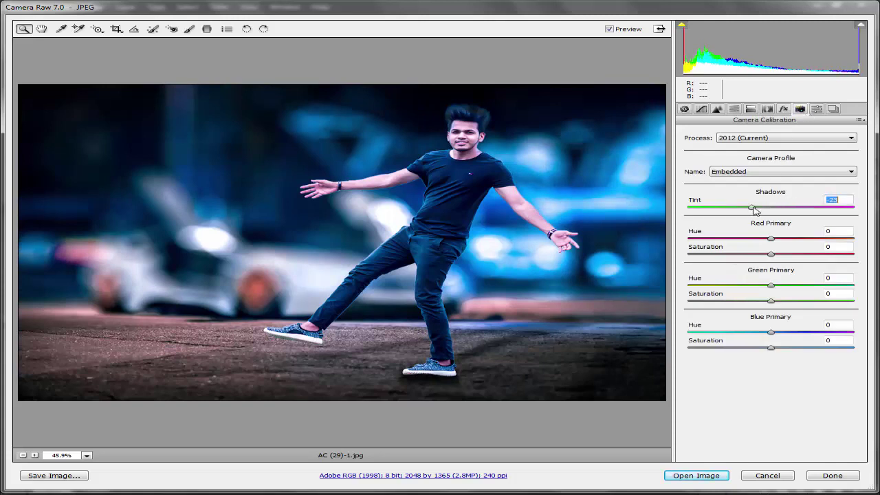
pyautogui.doubleClick(801, 207)
pyautogui.moveTo(770, 238); pyautogui.dragTo(726, 239)
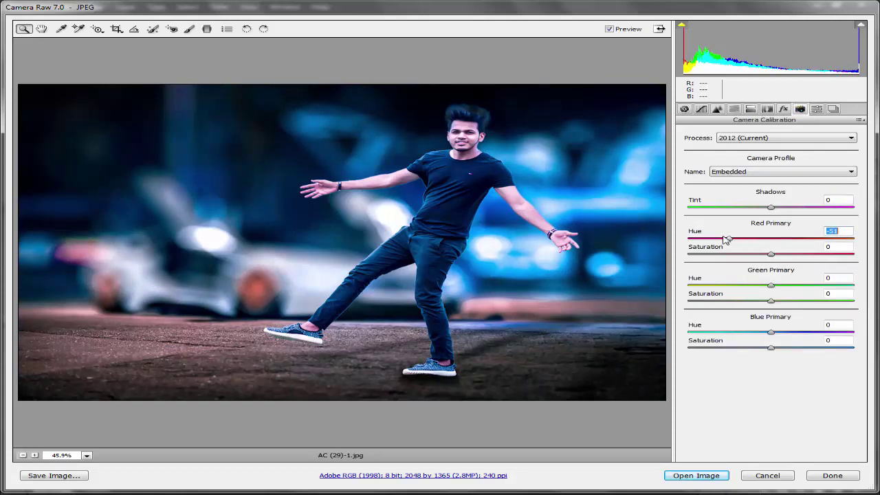
pyautogui.moveTo(834, 238); pyautogui.dragTo(830, 239)
pyautogui.doubleClick(830, 239)
pyautogui.moveTo(771, 255); pyautogui.dragTo(835, 239)
pyautogui.doubleClick(814, 254)
pyautogui.write('0')
# Step: Try shifting the Green Primary and Blue Primary hues in both directions, resetting each to 0
pyautogui.moveTo(773, 287); pyautogui.dragTo(822, 286)
pyautogui.doubleClick(821, 286)
pyautogui.moveTo(770, 333); pyautogui.dragTo(746, 337)
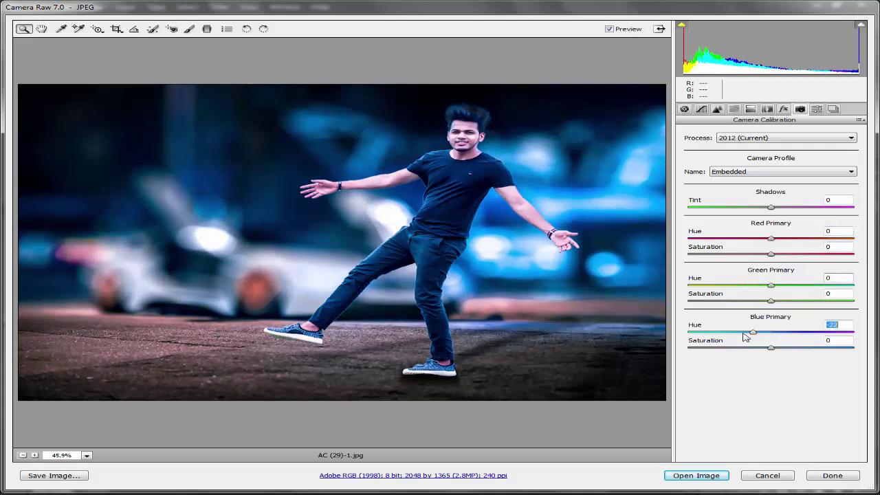
pyautogui.doubleClick(811, 334)
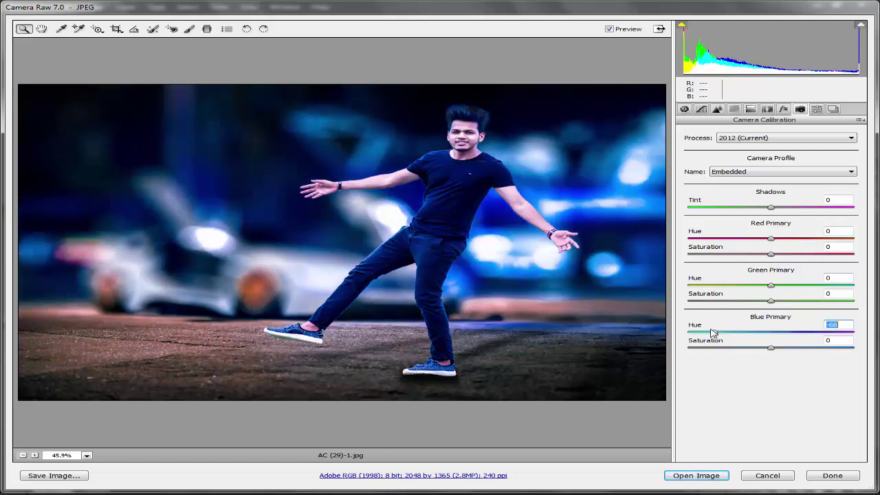
pyautogui.moveTo(771, 333); pyautogui.dragTo(823, 333)
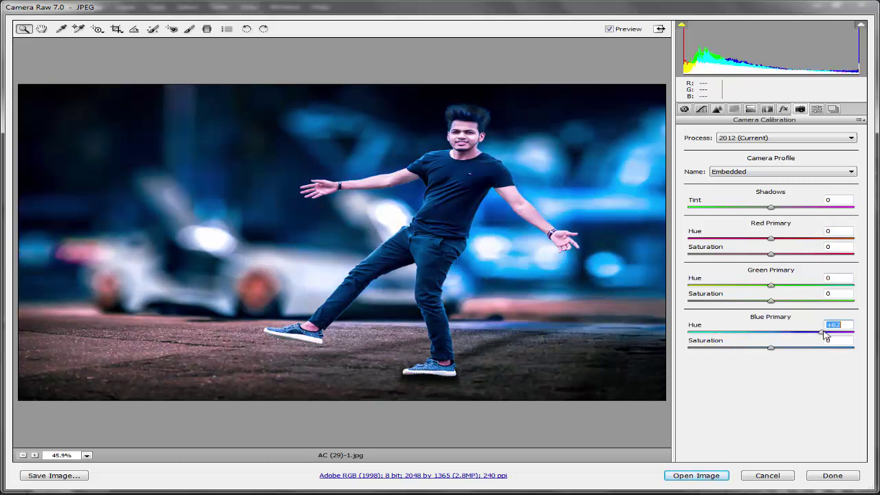
pyautogui.doubleClick(820, 331)
# Step: Open the graded image in Photoshop and duplicate its Background layer
pyautogui.click(685, 109)
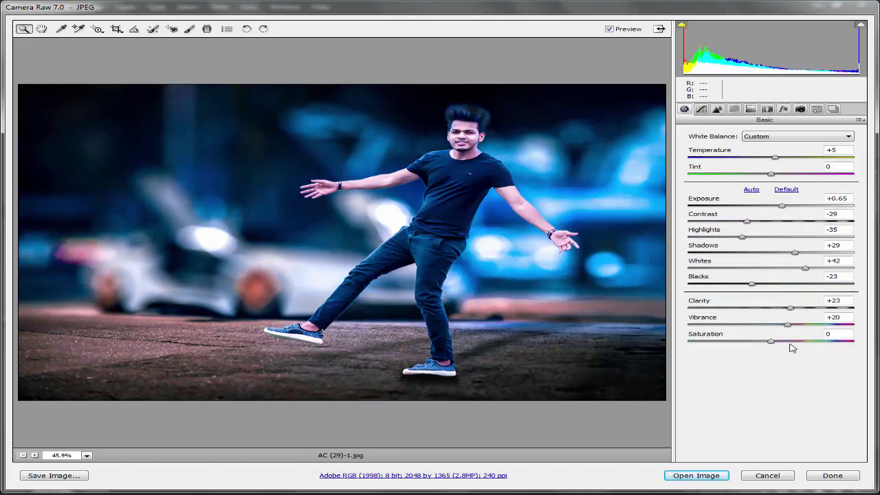
pyautogui.click(719, 476)
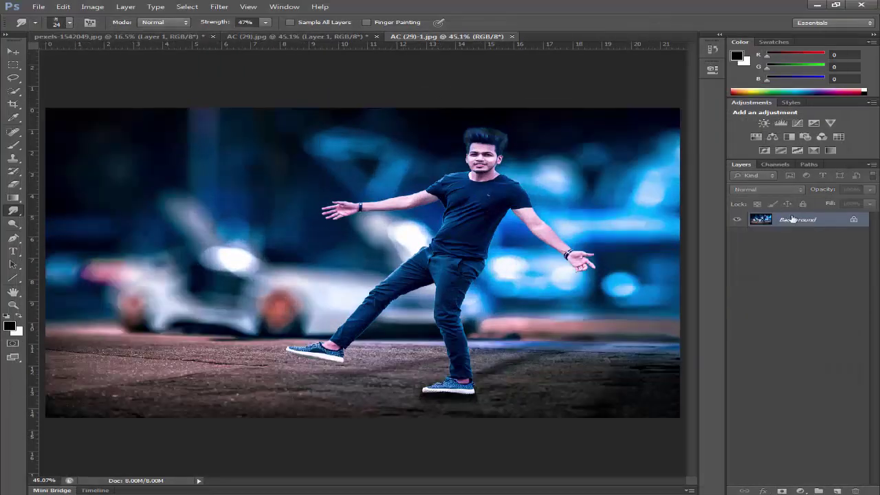
pyautogui.moveTo(832, 289); pyautogui.dragTo(836, 491)
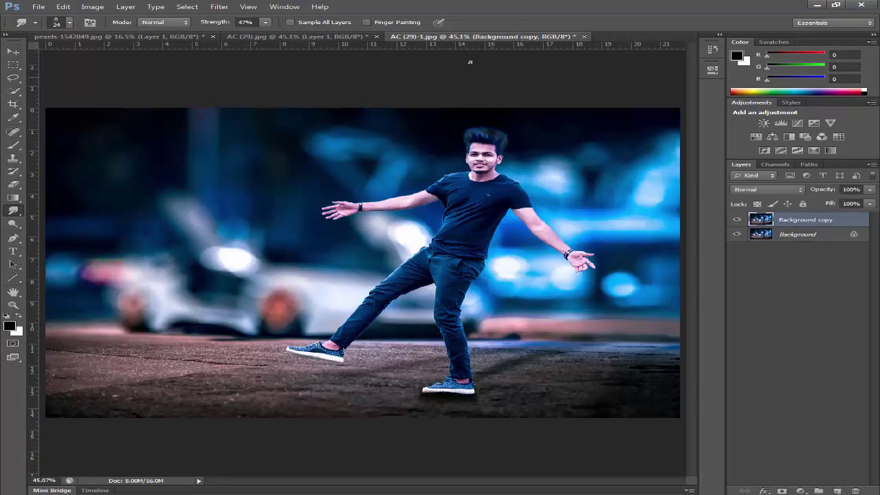
pyautogui.click(317, 36)
pyautogui.click(450, 37)
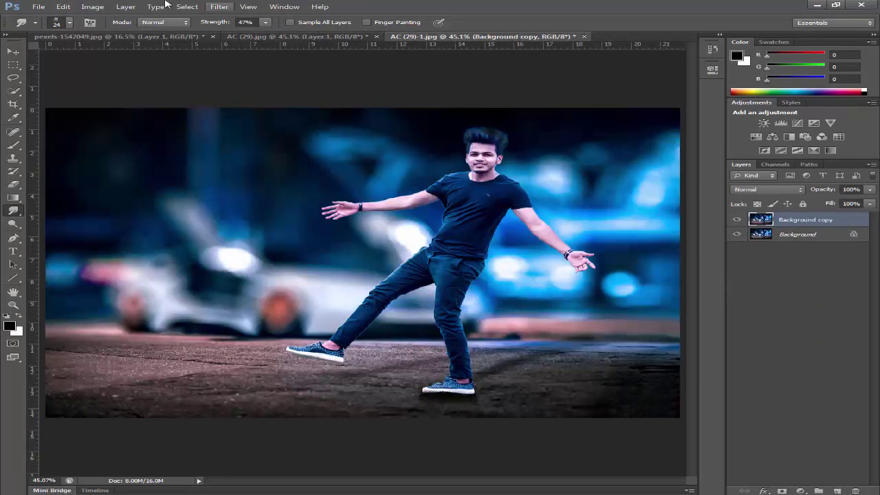
# Step: Apply Match Color to the Background copy layer with luminance 99 and color intensity 100
pyautogui.click(92, 6)
pyautogui.moveTo(121, 33)
pyautogui.click(292, 237)
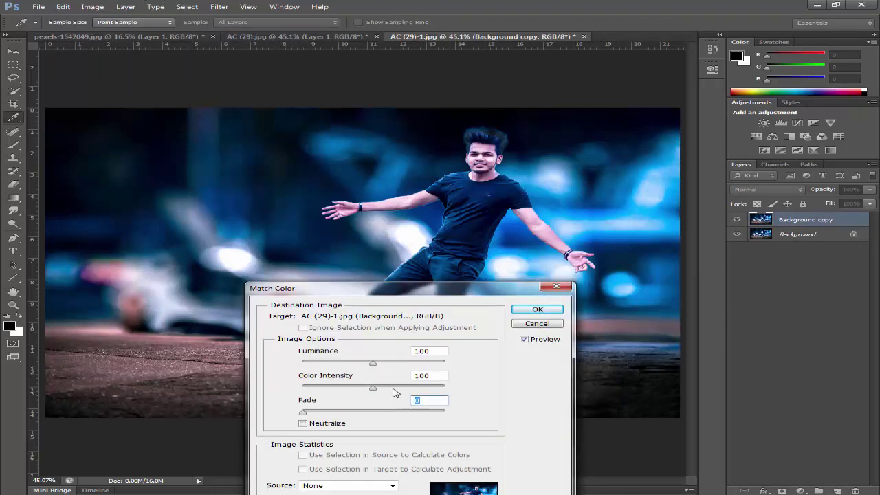
pyautogui.moveTo(373, 386); pyautogui.dragTo(360, 363)
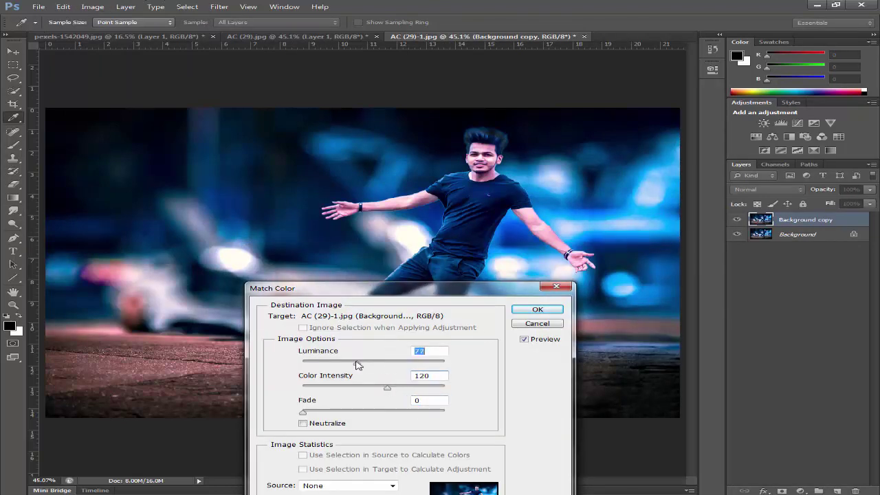
pyautogui.doubleClick(416, 376)
pyautogui.write('100')
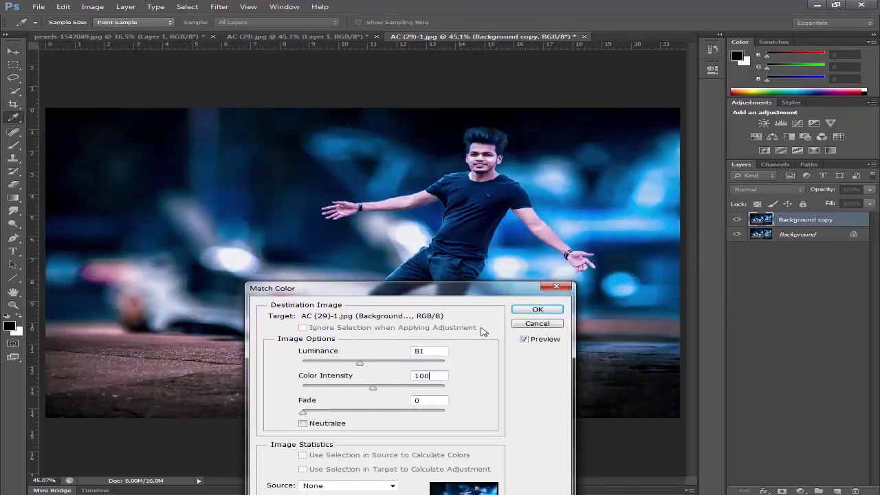
pyautogui.click(360, 362)
pyautogui.write('0')
pyautogui.moveTo(425, 352); pyautogui.dragTo(388, 352)
pyautogui.write('100')
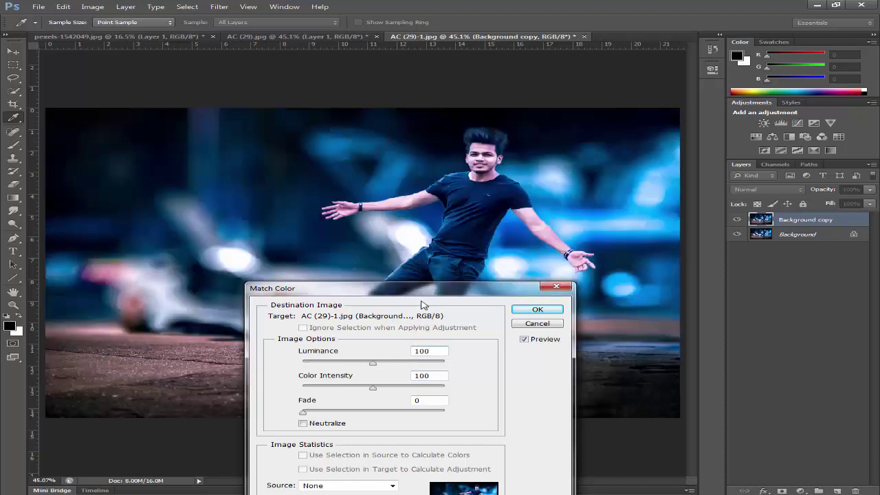
pyautogui.moveTo(405, 293); pyautogui.dragTo(542, 365)
pyautogui.moveTo(514, 436)
pyautogui.mouseDown()
pyautogui.moveTo(526, 436)
pyautogui.moveTo(497, 436)
pyautogui.moveTo(511, 440)
pyautogui.mouseUp()
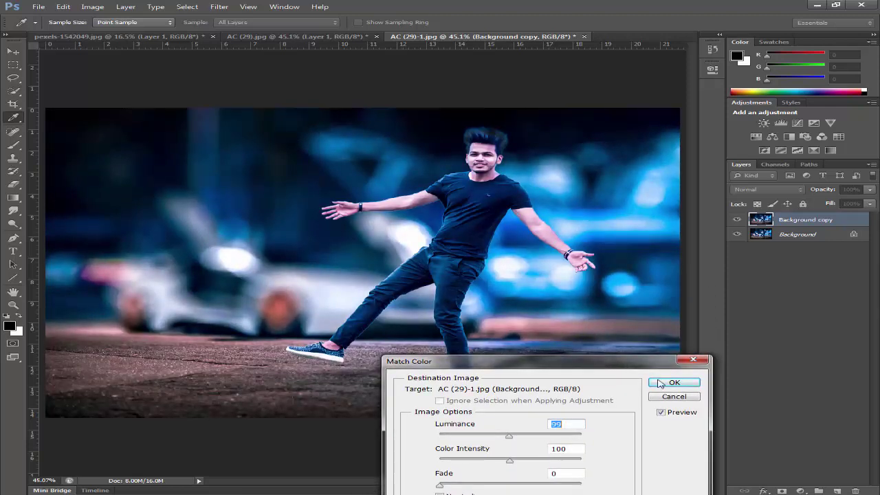
pyautogui.click(662, 383)
# Step: Darken the man's hair with the Burn tool, using a 24 px brush on midtones at 50% exposure
pyautogui.scroll(8, 492, 128)
pyautogui.scroll(3, 493, 146)
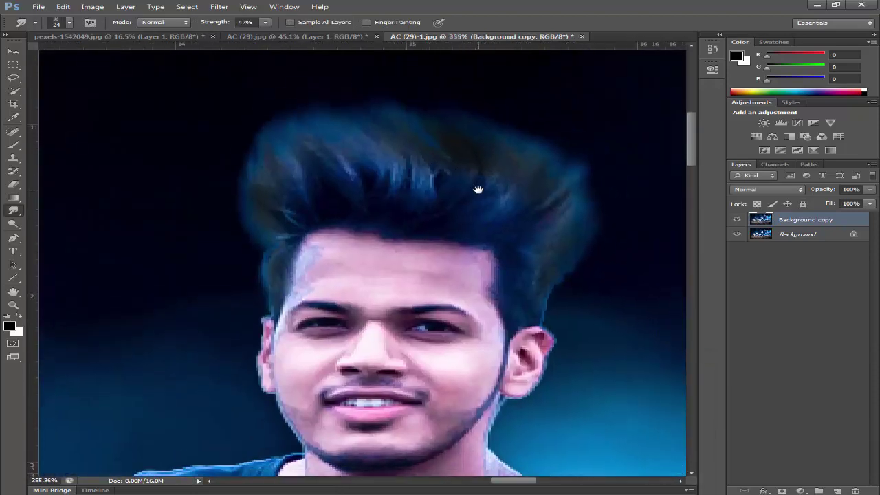
pyautogui.click(15, 223)
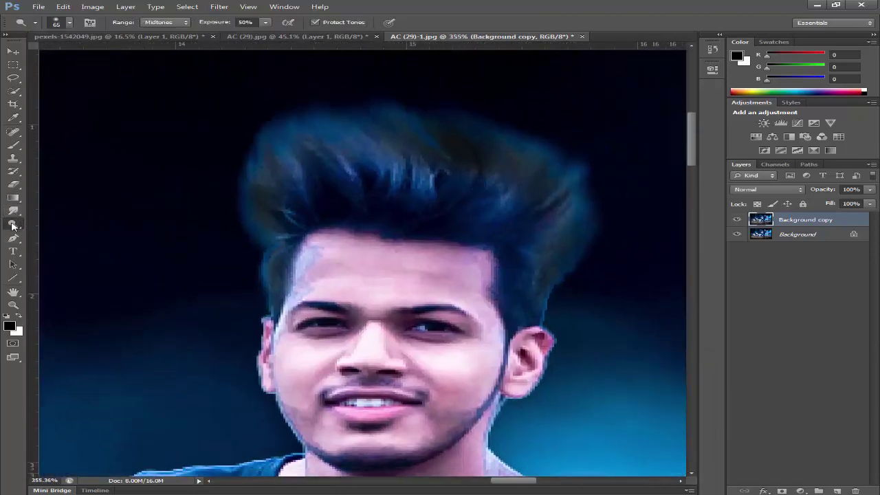
pyautogui.rightClick(15, 224)
pyautogui.click(62, 245)
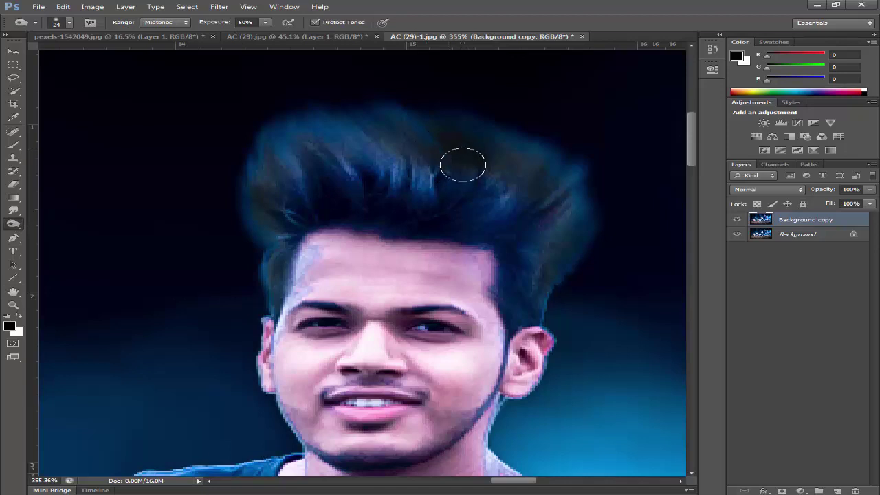
pyautogui.moveTo(479, 197)
pyautogui.mouseDown()
pyautogui.moveTo(409, 176)
pyautogui.moveTo(394, 183)
pyautogui.moveTo(356, 166)
pyautogui.moveTo(378, 187)
pyautogui.moveTo(389, 174)
pyautogui.moveTo(496, 193)
pyautogui.moveTo(430, 199)
pyautogui.moveTo(310, 188)
pyautogui.moveTo(283, 225)
pyautogui.moveTo(314, 160)
pyautogui.moveTo(347, 128)
pyautogui.moveTo(362, 151)
pyautogui.moveTo(284, 127)
pyautogui.moveTo(260, 177)
pyautogui.moveTo(281, 128)
pyautogui.moveTo(282, 173)
pyautogui.moveTo(303, 182)
pyautogui.moveTo(421, 141)
pyautogui.mouseUp()
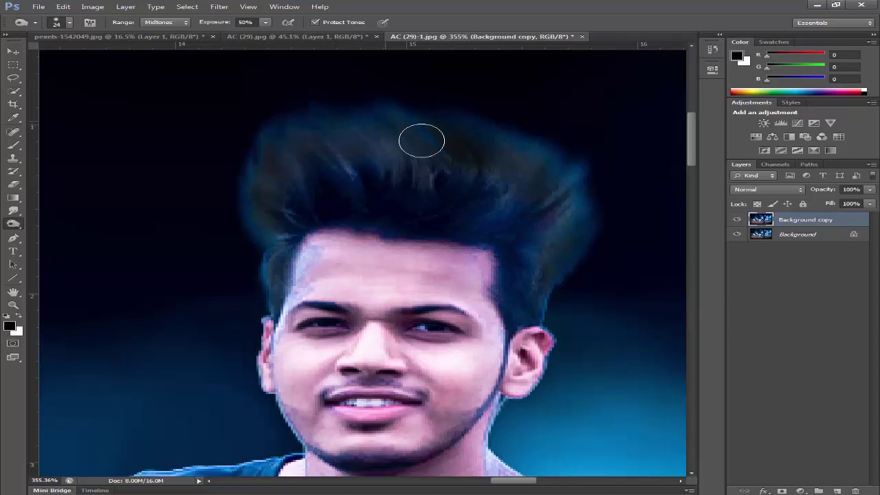
pyautogui.moveTo(360, 176); pyautogui.dragTo(542, 224)
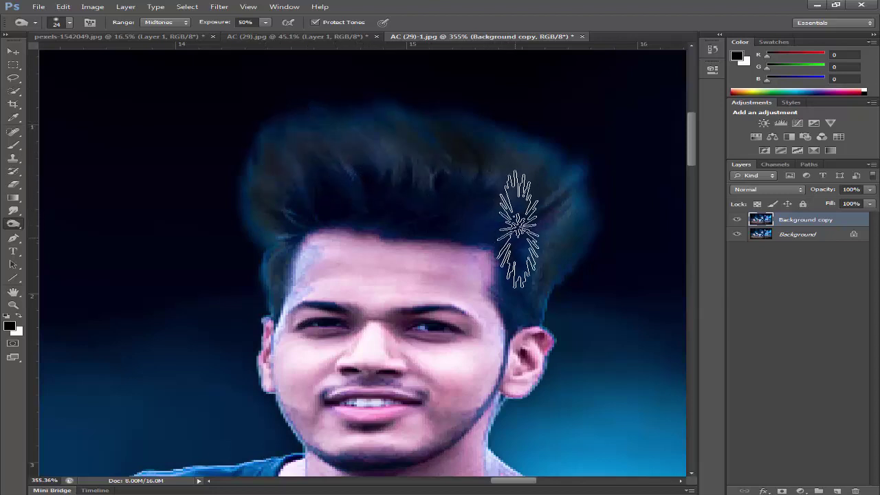
pyautogui.hotkey('ctrl', '0')
pyautogui.rightClick(417, 214)
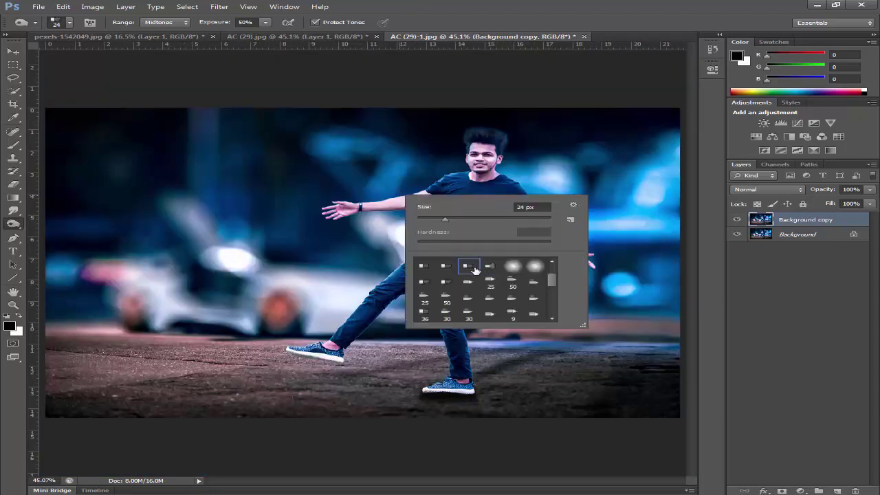
pyautogui.scroll(2, 474, 270)
pyautogui.click(447, 266)
pyautogui.click(468, 266)
# Step: Add a black-to-transparent Gradient Fill layer above the image with radial style, reversed, at 327% scale to darken the edges
pyautogui.click(848, 330)
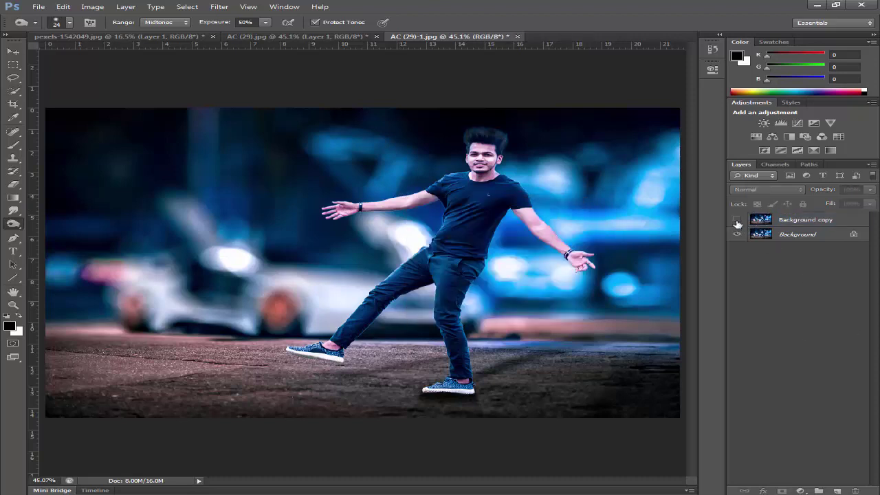
pyautogui.press('m')
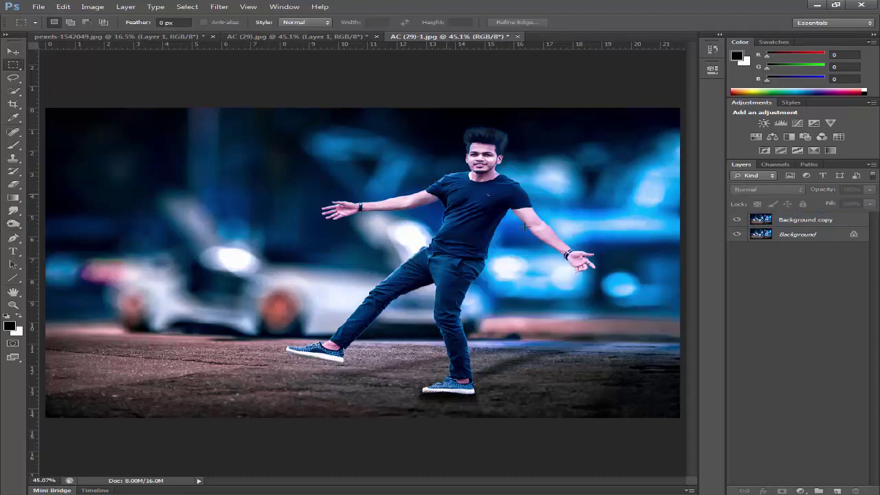
pyautogui.click(802, 489)
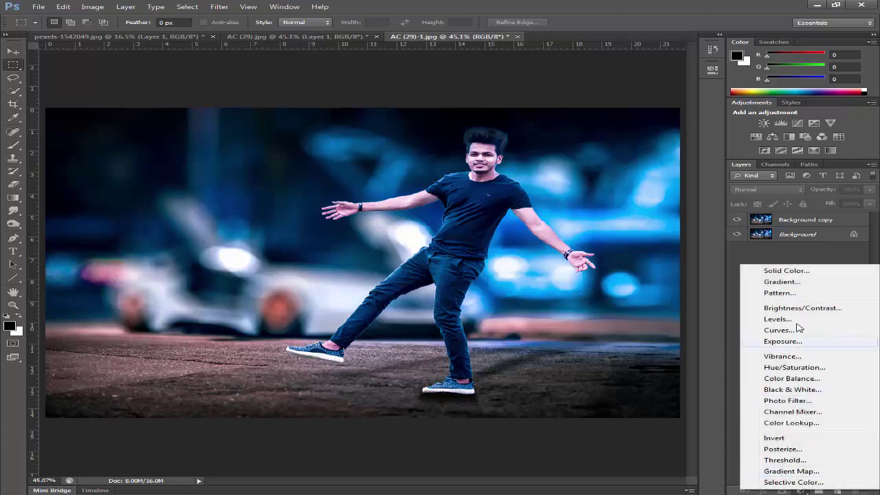
pyautogui.click(781, 282)
pyautogui.click(677, 204)
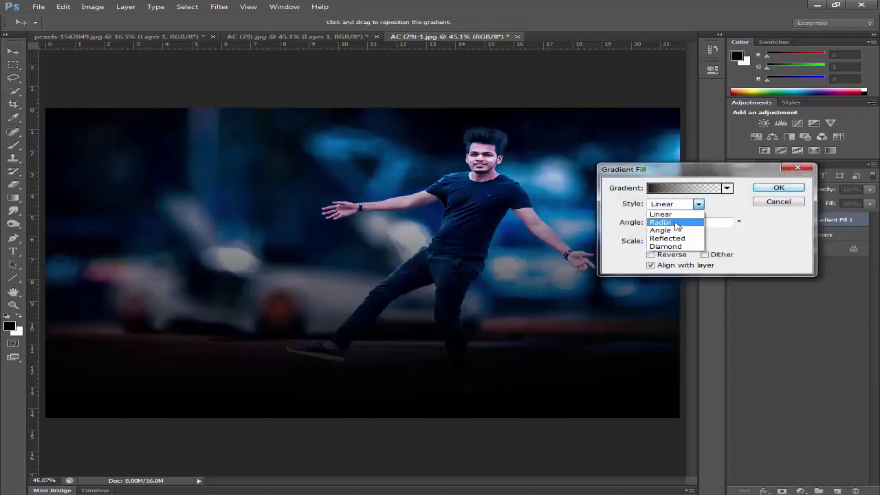
pyautogui.click(663, 226)
pyautogui.click(667, 257)
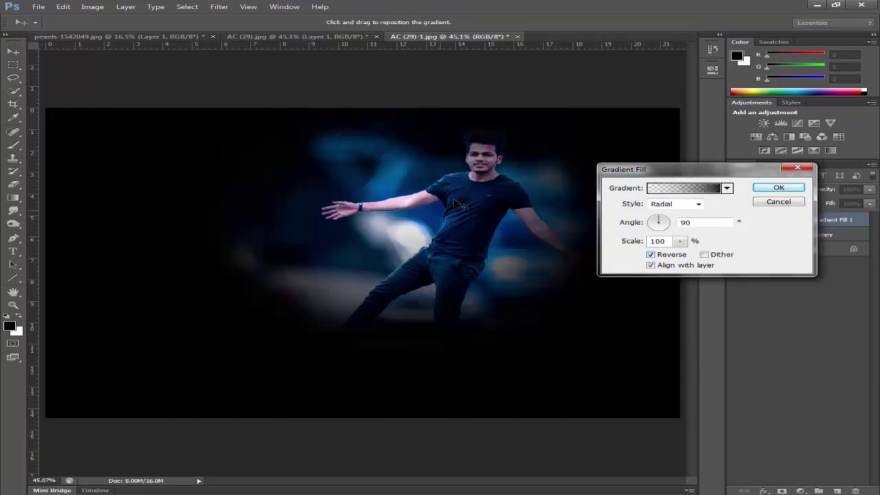
pyautogui.moveTo(679, 240); pyautogui.dragTo(690, 255)
pyautogui.click(778, 187)
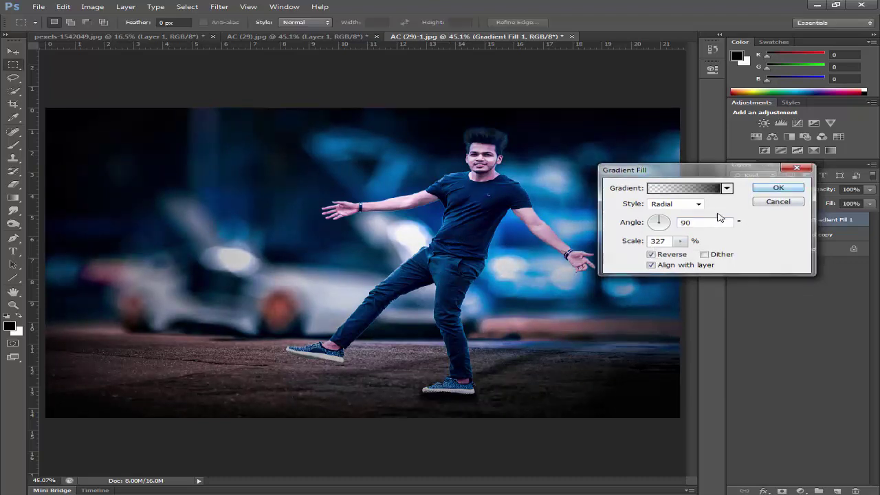
# Step: Toggle the gradient fill layer's visibility off and on to compare the vignette, and deselect the layer
pyautogui.click(739, 219)
pyautogui.click(740, 218)
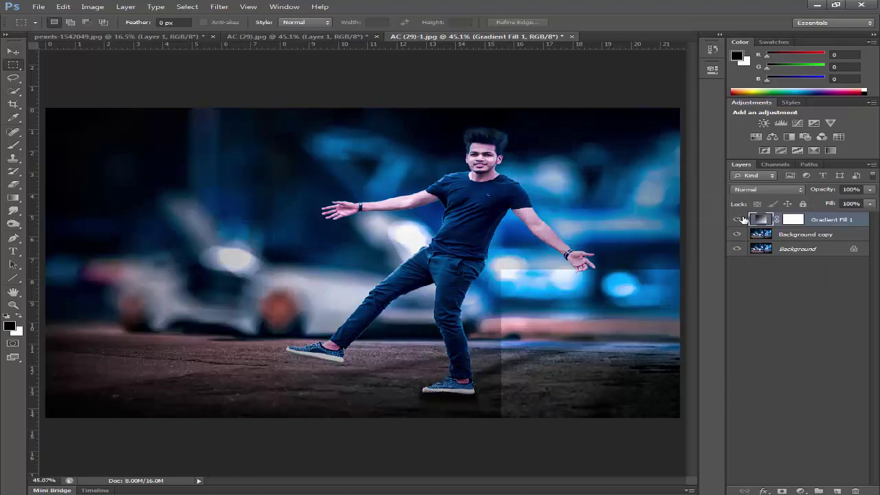
pyautogui.click(755, 264)
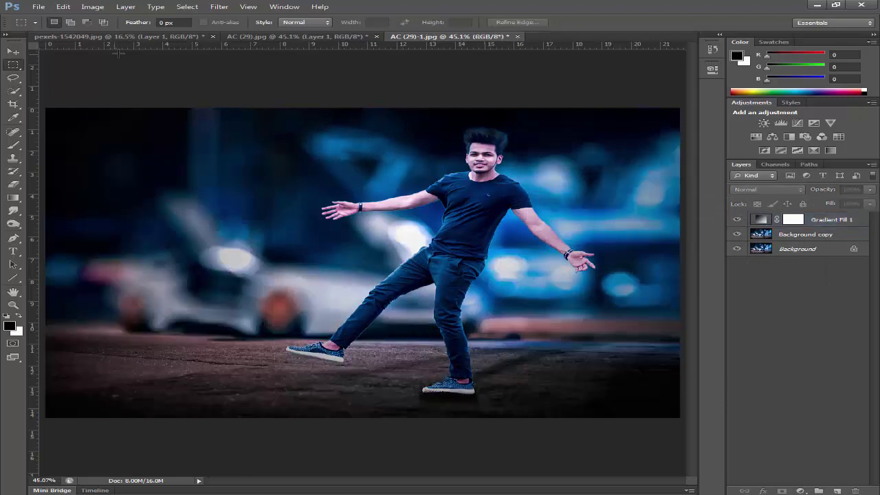
# Step: Save the finished image as a JPEG copy named AC (29)-2.jpg on the Desktop
pyautogui.click(38, 6)
pyautogui.click(73, 128)
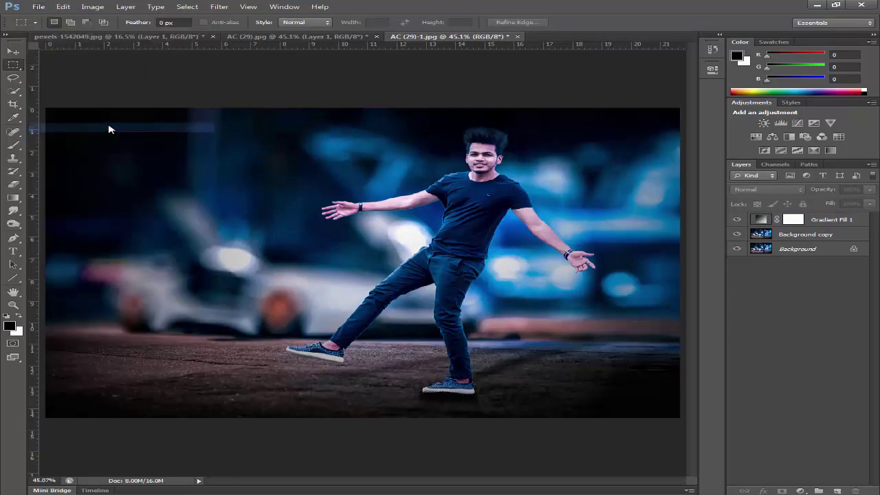
pyautogui.click(435, 292)
pyautogui.click(432, 337)
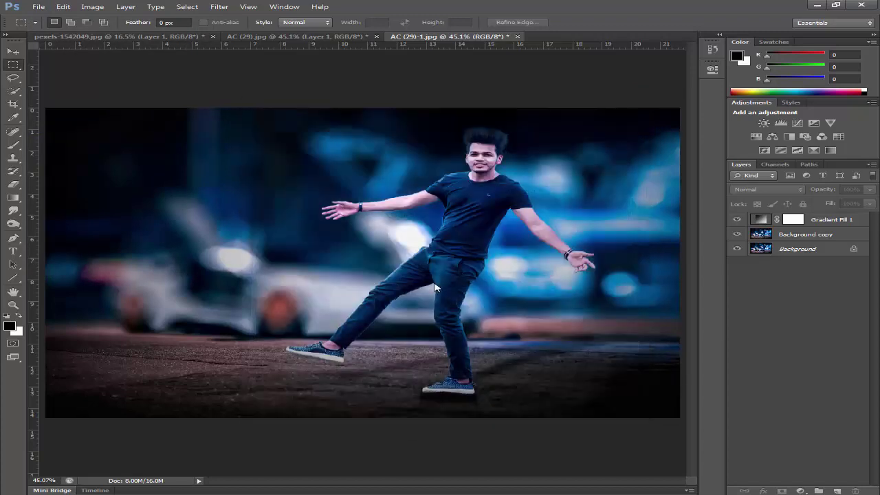
pyautogui.press('Return')
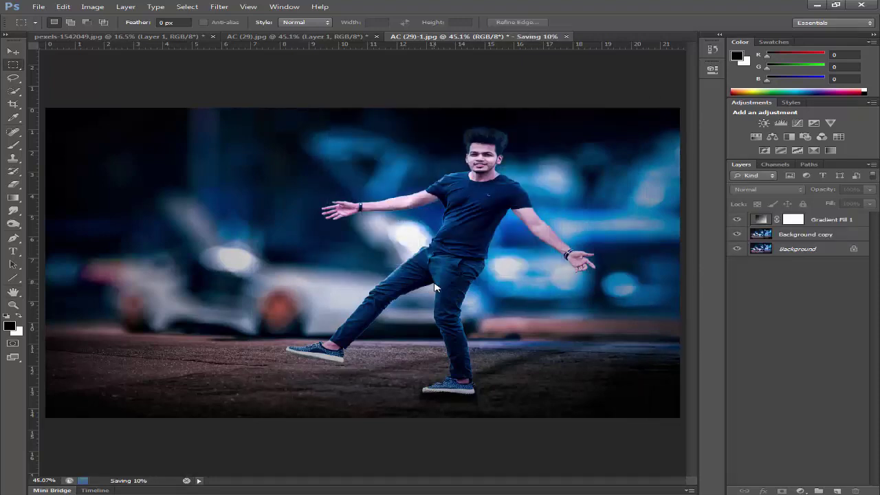
# Step: Preview AC (29)-1.jpg and the final AC (29)-2.jpg from the Desktop in Windows Photo Viewer to compare them, and close the viewer
pyautogui.click(30, 6)
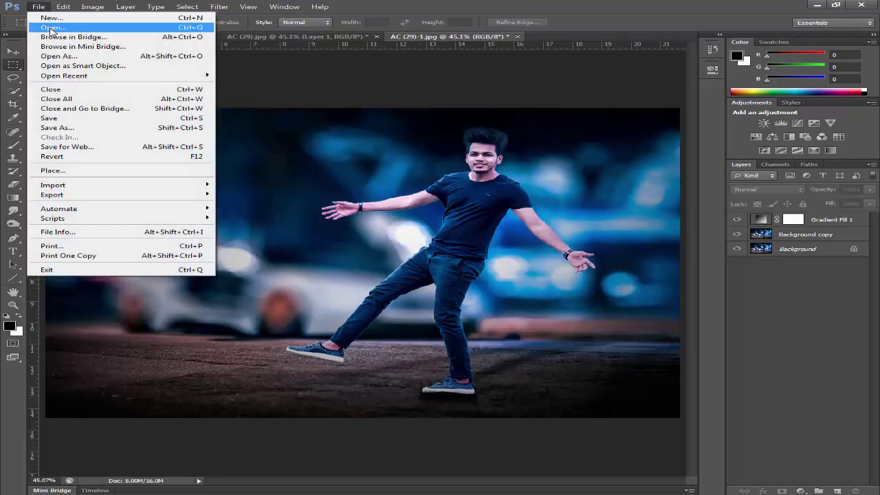
pyautogui.click(41, 25)
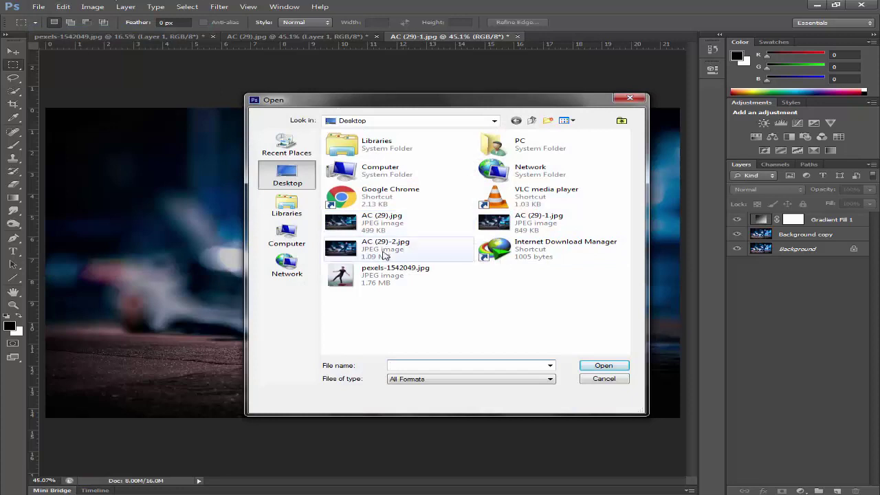
pyautogui.rightClick(520, 226)
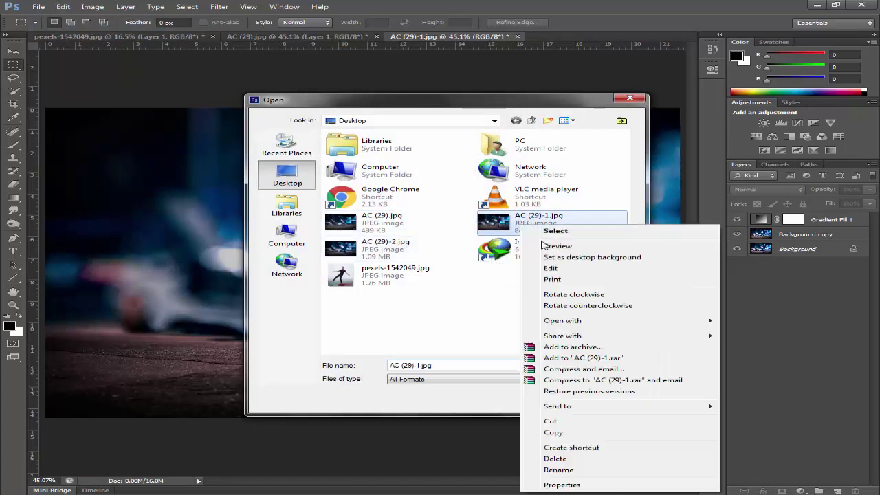
pyautogui.click(553, 247)
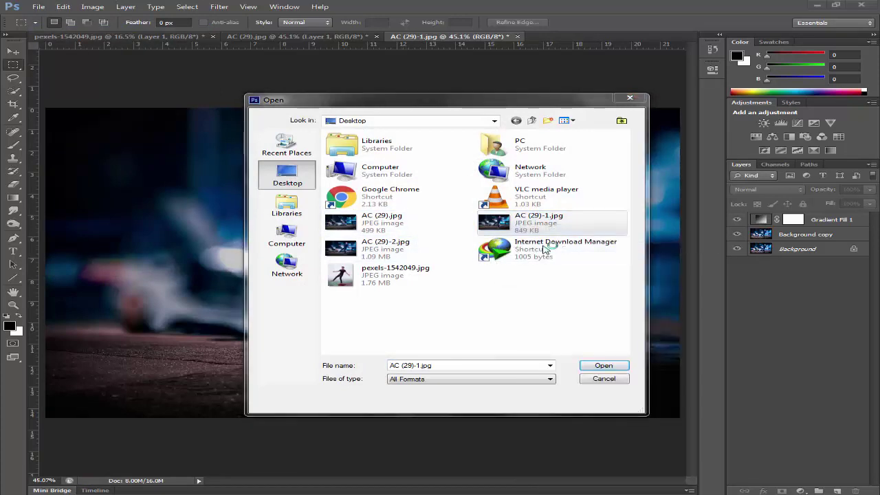
pyautogui.press('Right')
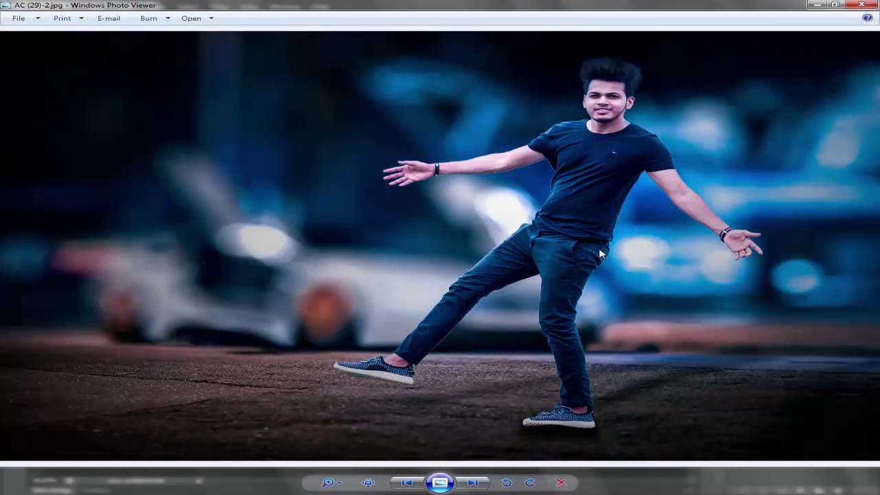
pyautogui.click(861, 5)
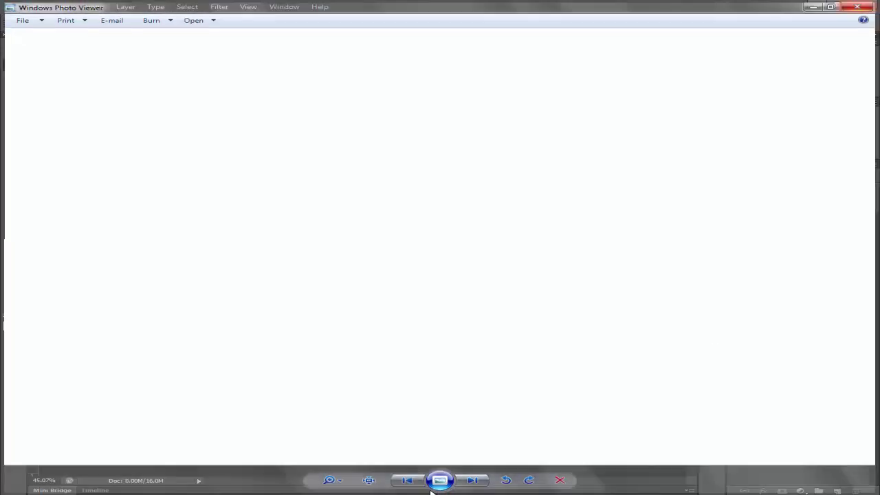